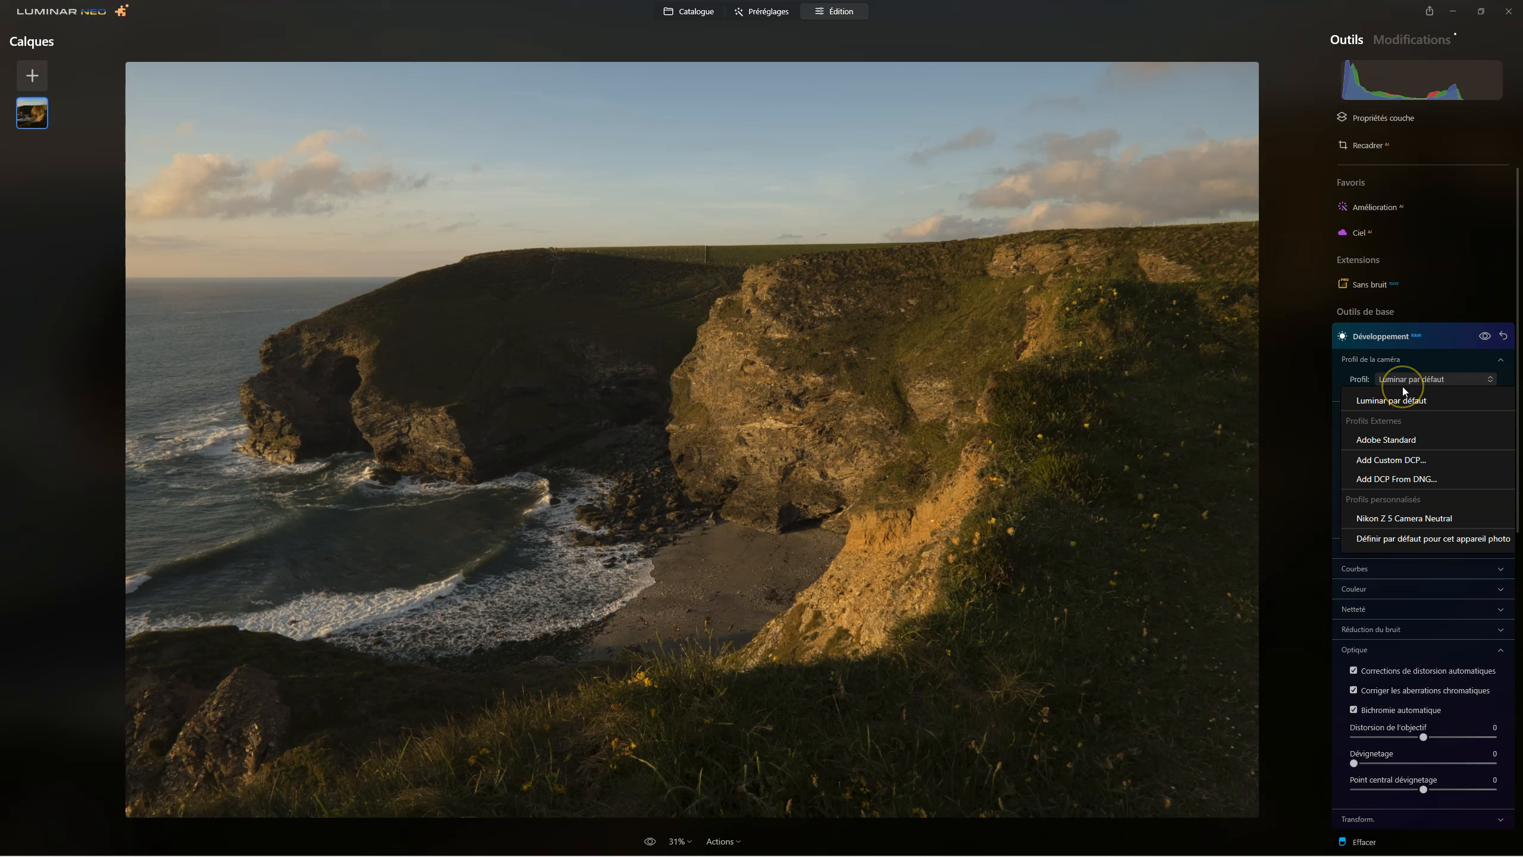
Choose the Luminar par défaut camera profile and set Ombres to 81, Hautes lum. to -36 and Contraste intelligent to -29.
left_click(1397, 400)
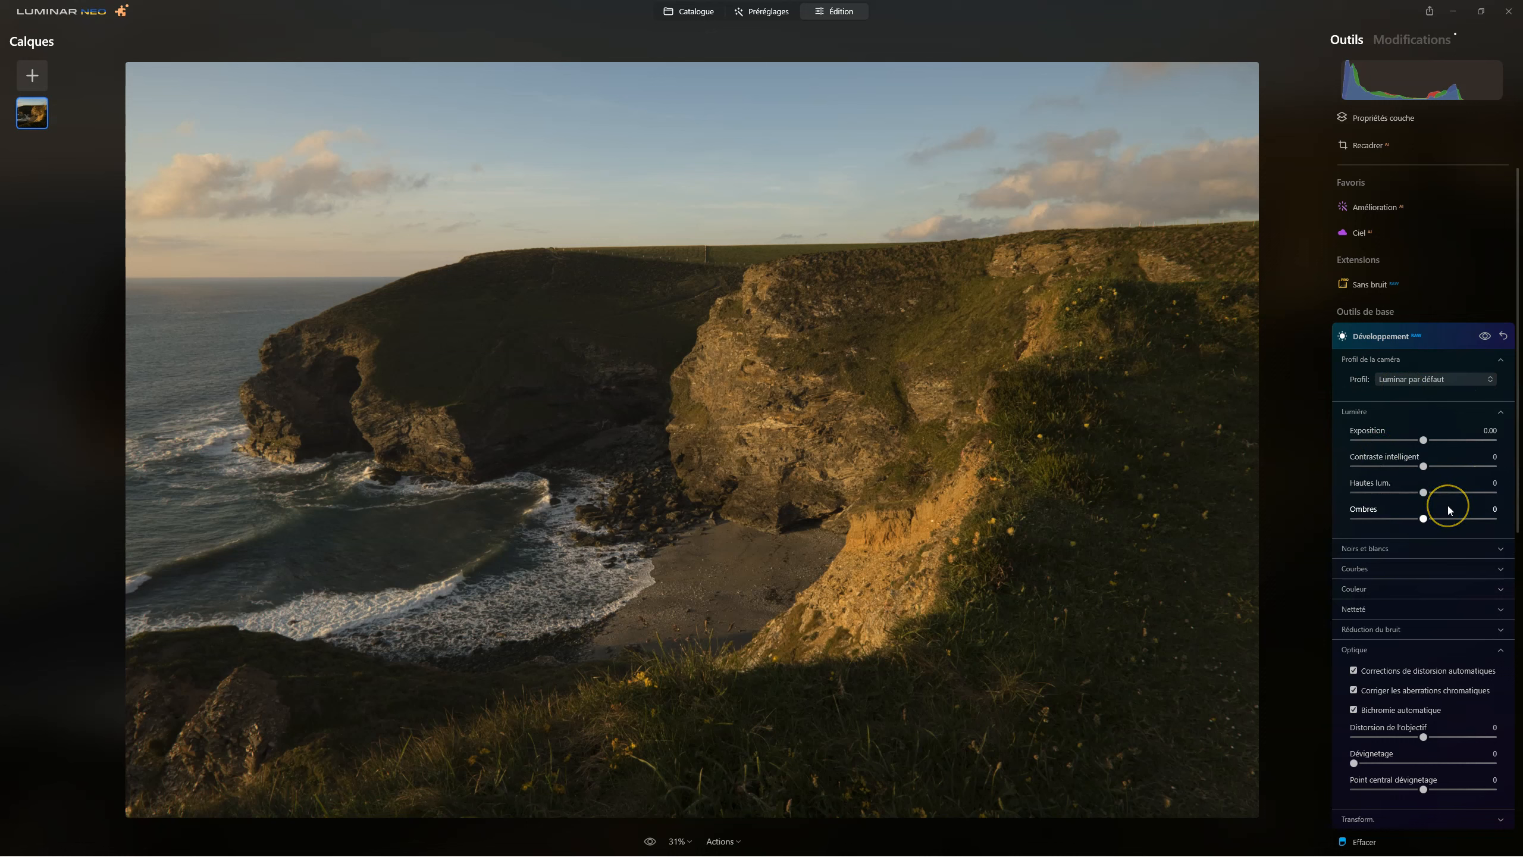
left_click_drag(1424, 518, 1479, 518)
left_click_drag(1423, 492, 1397, 492)
left_click_drag(1424, 466, 1402, 467)
Set the black and white levels of the photo to Noirs 24 and Blancs -35.
left_click(1365, 548)
left_click_drag(1424, 603, 1441, 603)
mouse_move(1423, 577)
left_mouse_down()
mouse_move(1438, 576)
mouse_move(1399, 576)
left_mouse_up()
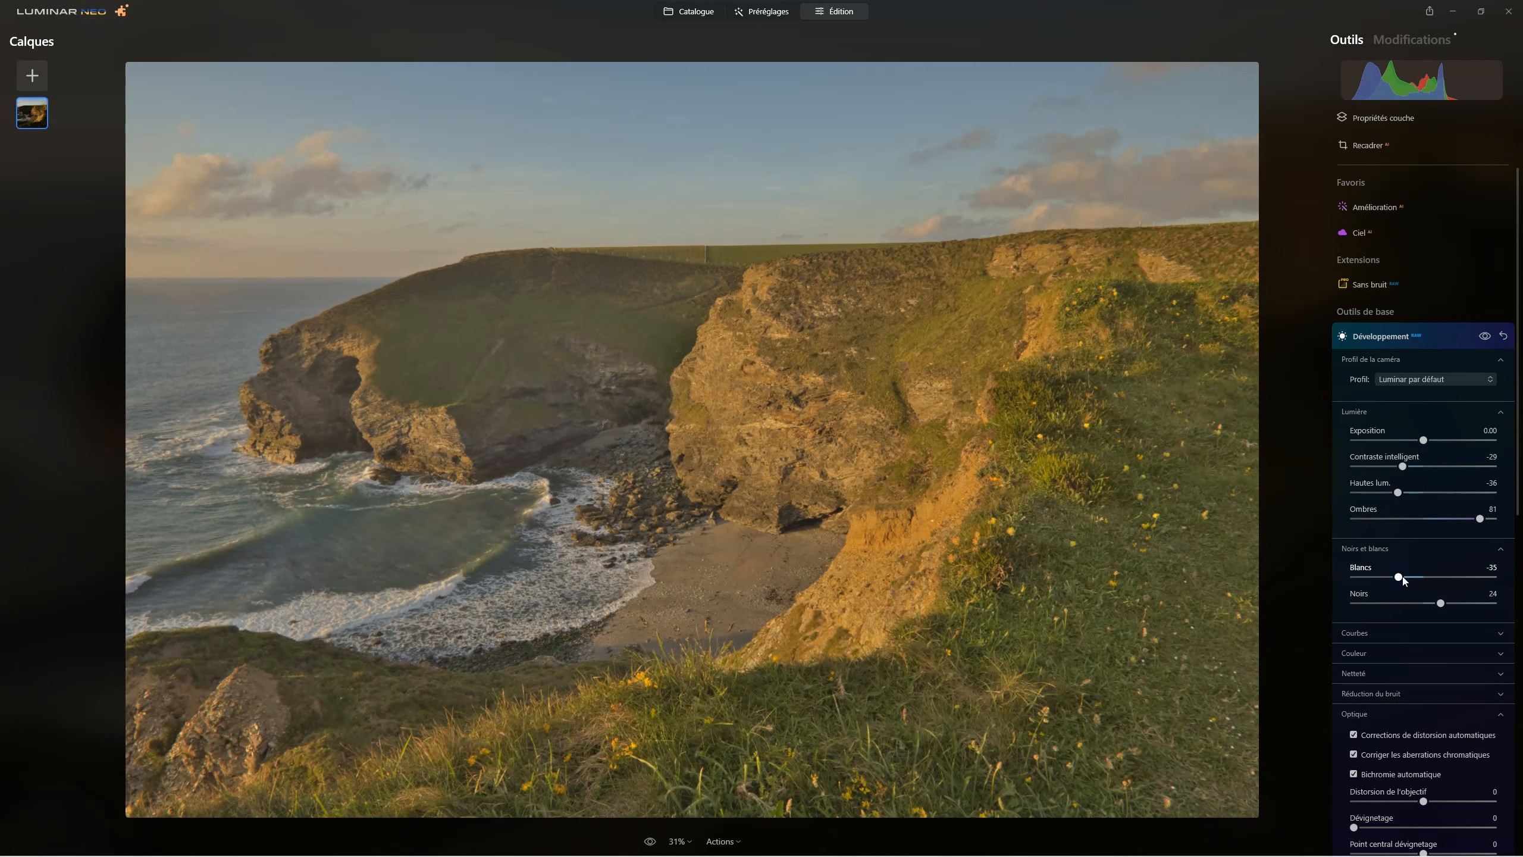
Lower the photo's Saturation to -44 and sample its white balance from the cloud bank in the left part of the sky.
left_click(1373, 655)
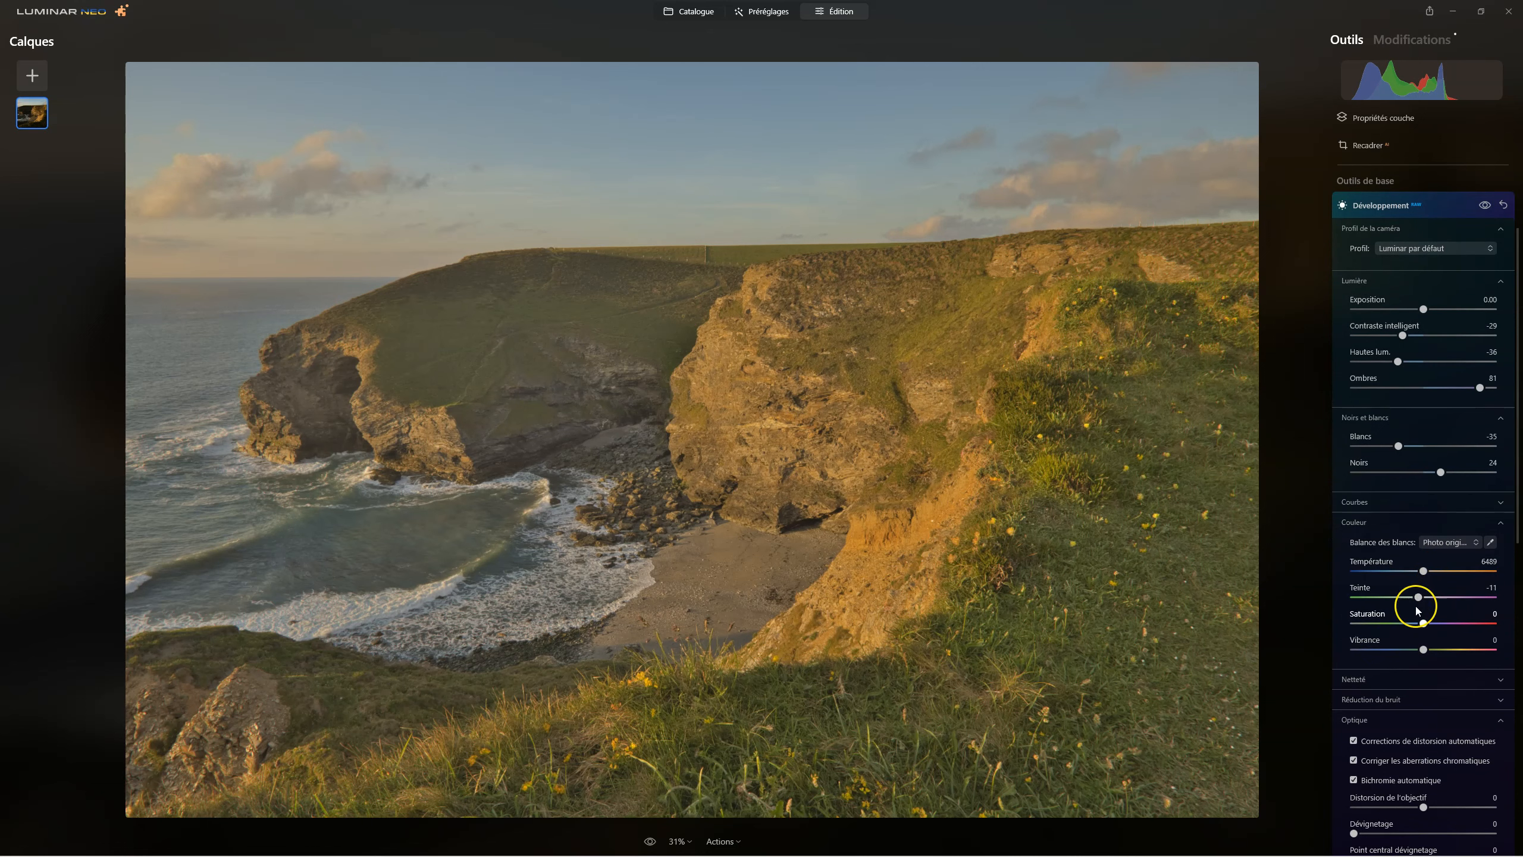
left_click_drag(1424, 623, 1395, 626)
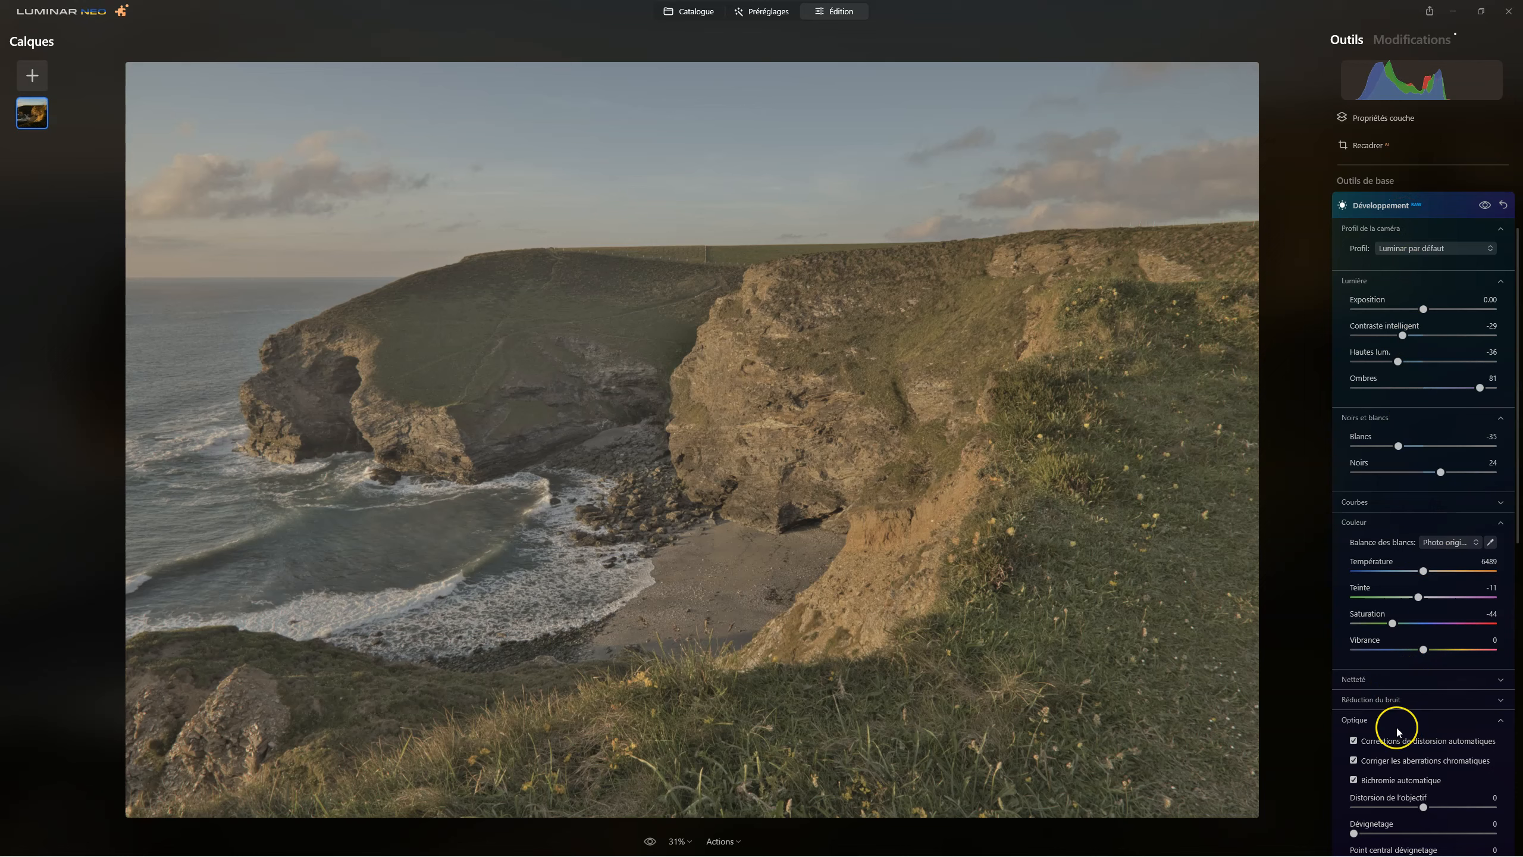
scroll(1410, 717, "down", 1)
scroll(1411, 717, "down", 5)
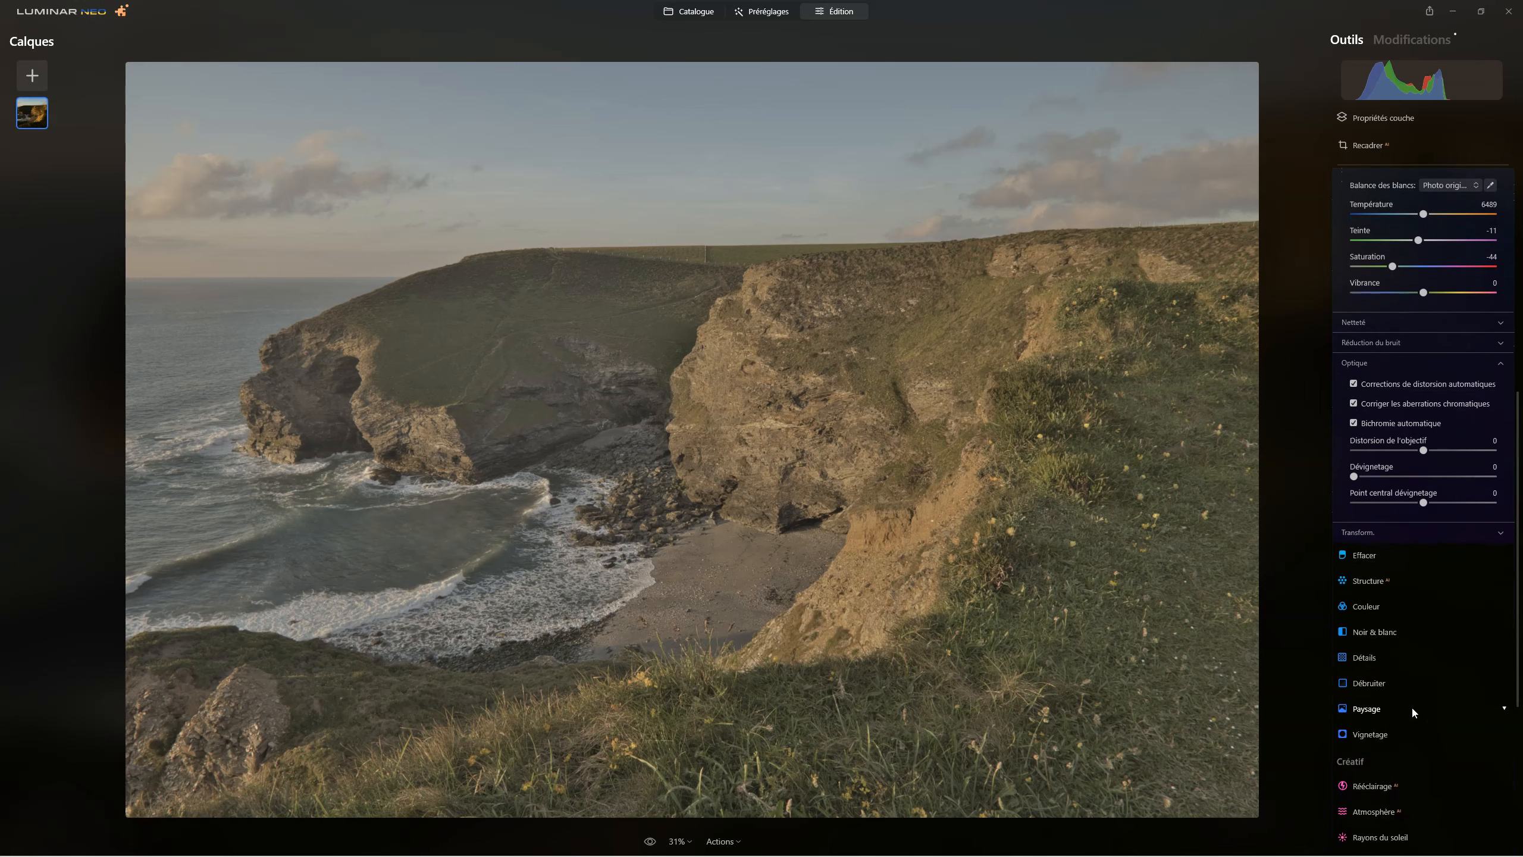
scroll(1412, 705, "up", 1)
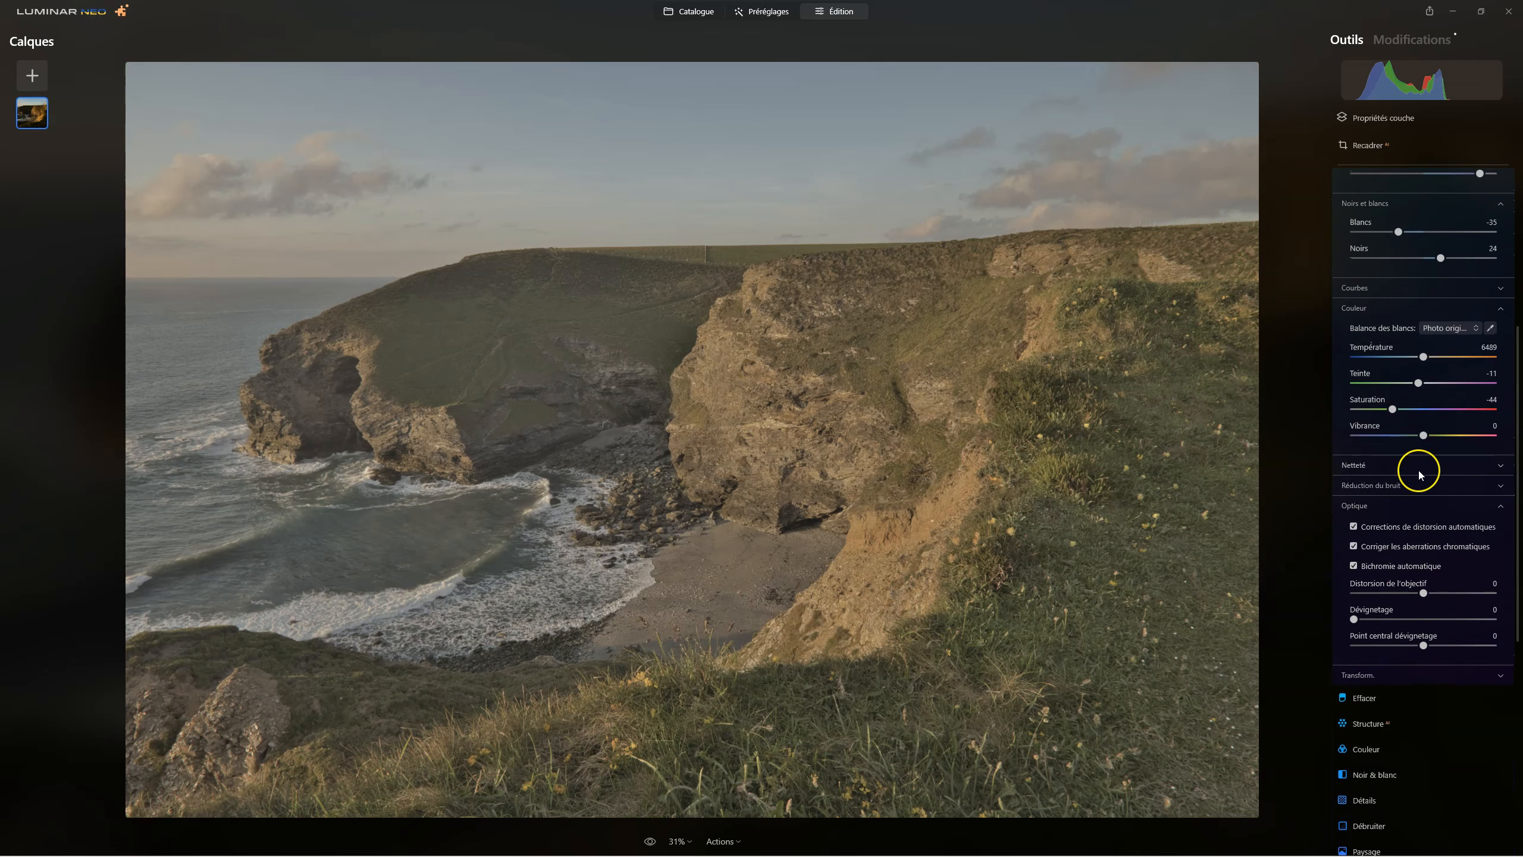
left_click(1491, 330)
left_click(1491, 329)
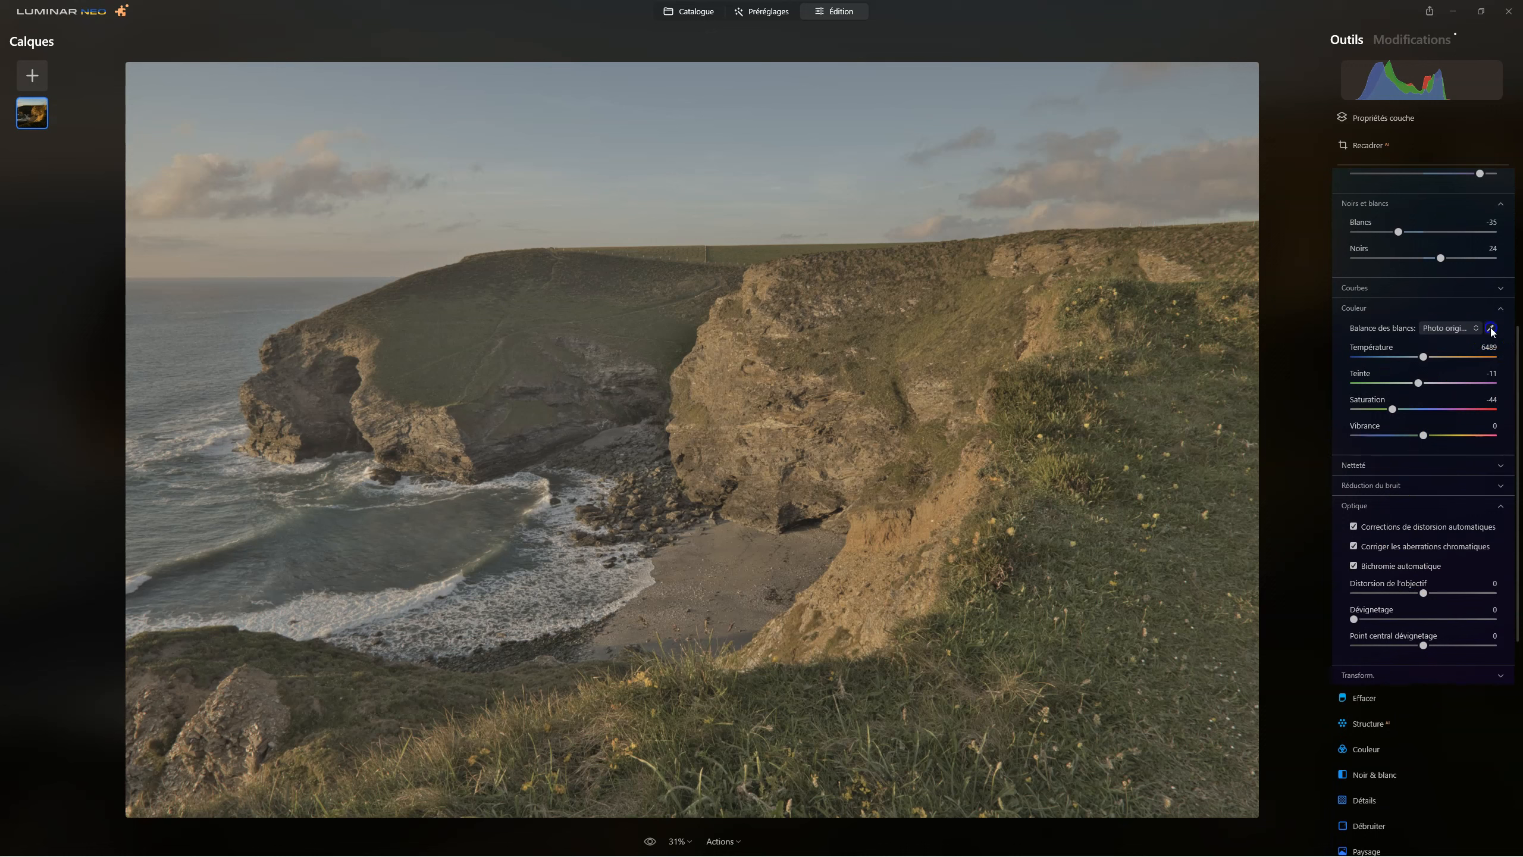
left_click(181, 196)
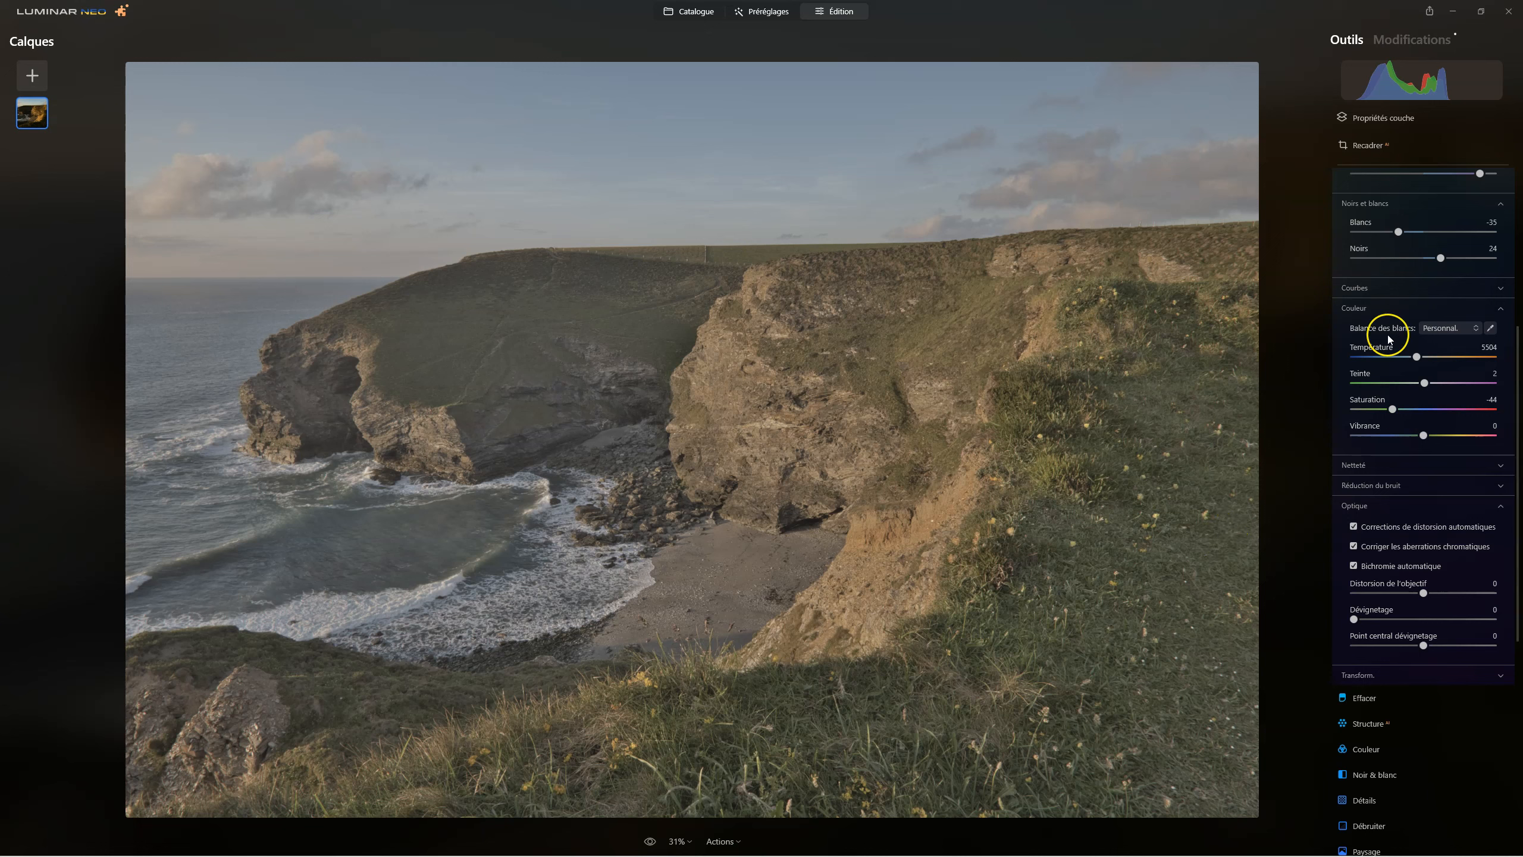
Darken the photo by setting Exposition to -0.73, and close the Développement tool.
scroll(1399, 369, "up", 5)
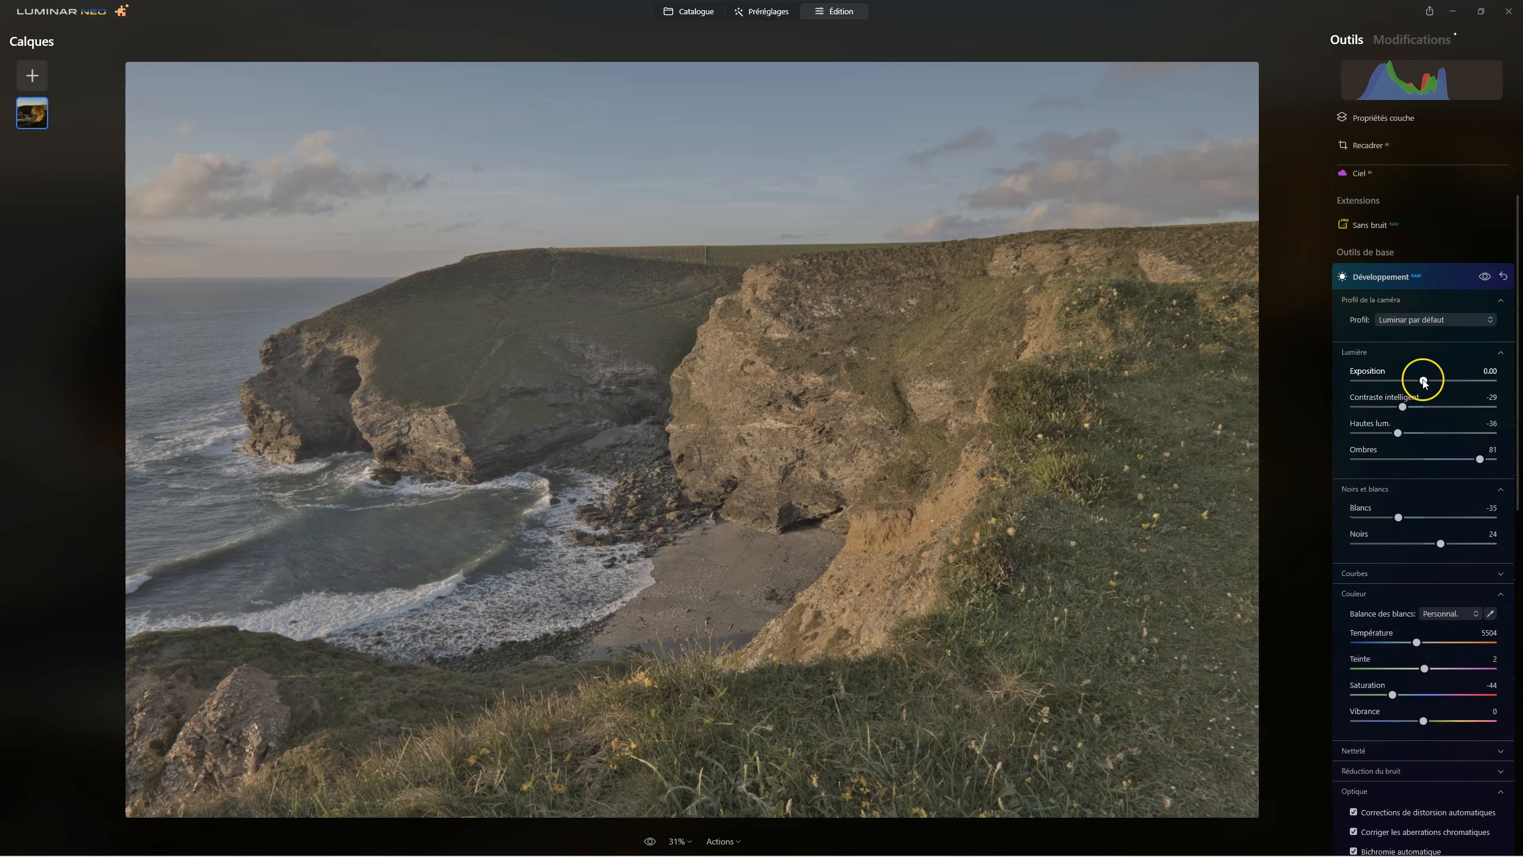
left_click_drag(1424, 380, 1415, 383)
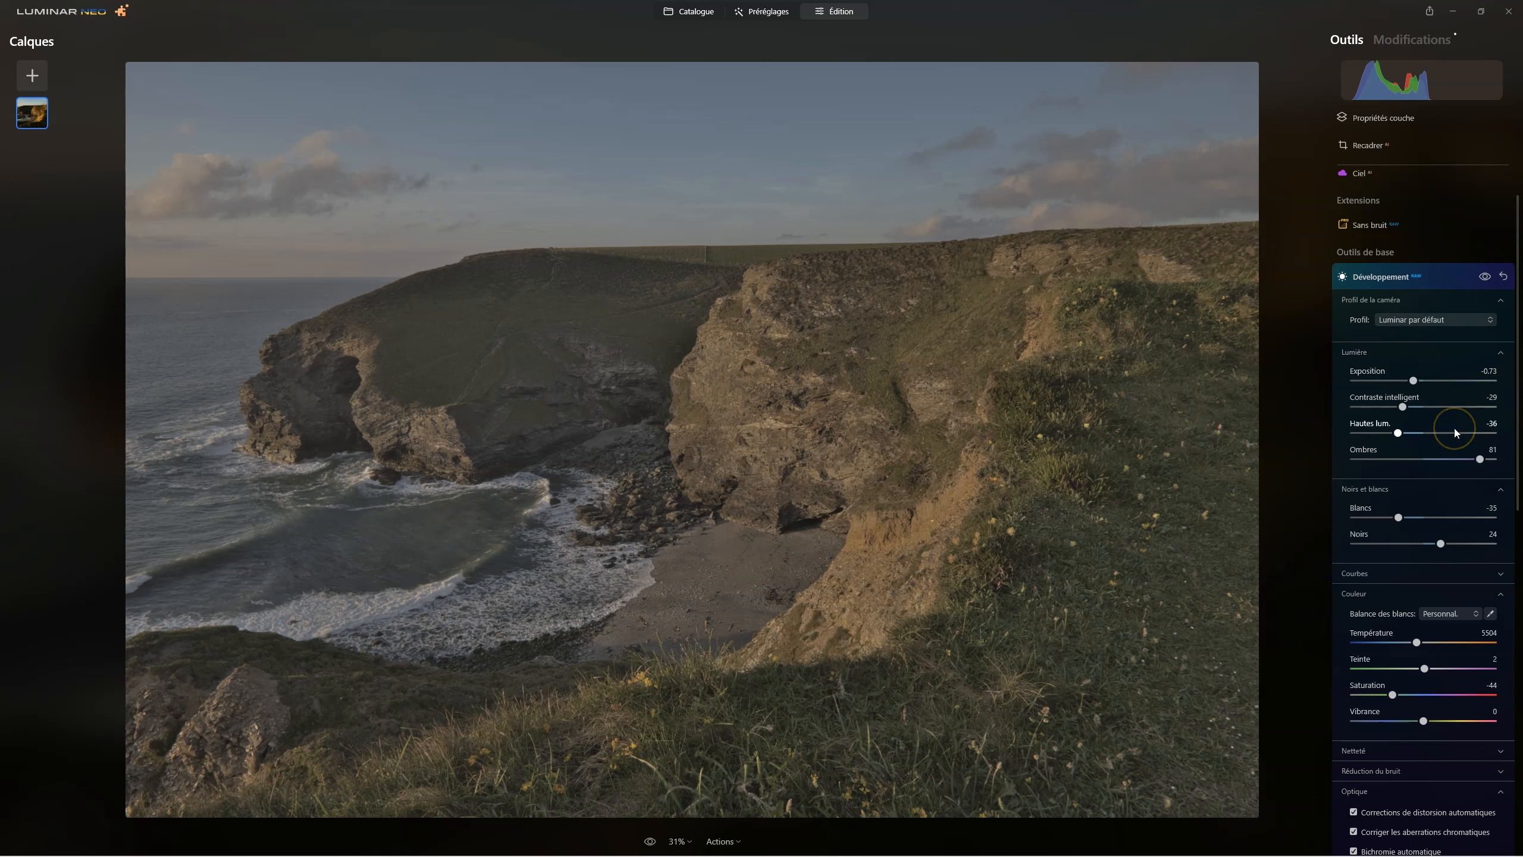
left_click(1360, 273)
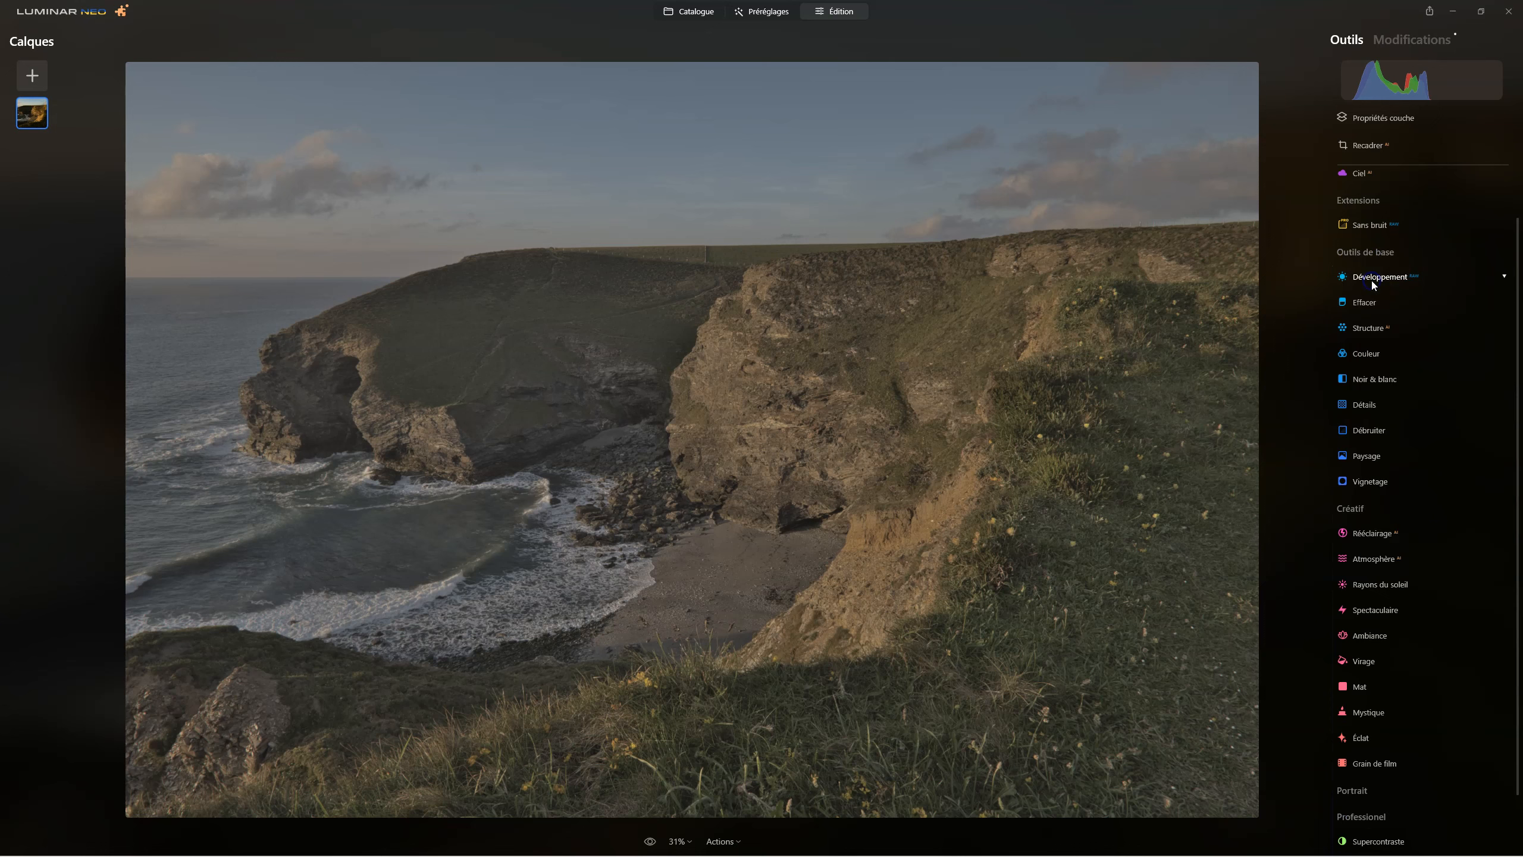
In Supercontraste, set shadow contrast to 27 with balance 32, midtones to 27 with balance 17, and highlights to 23 with balance 17.
scroll(1381, 765, "down", 2)
left_click(1382, 765)
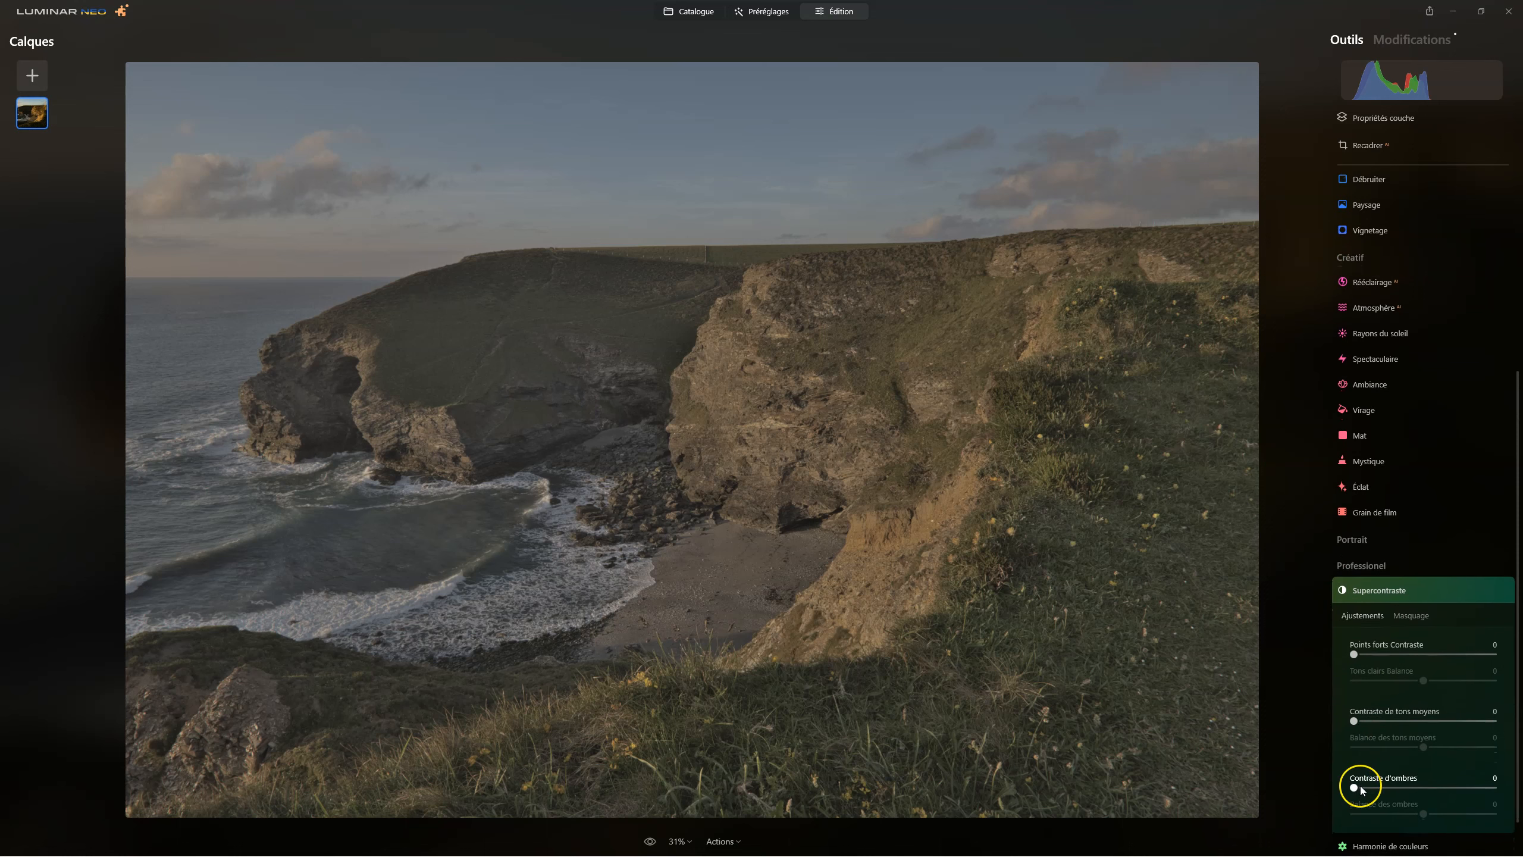
left_click(1356, 788)
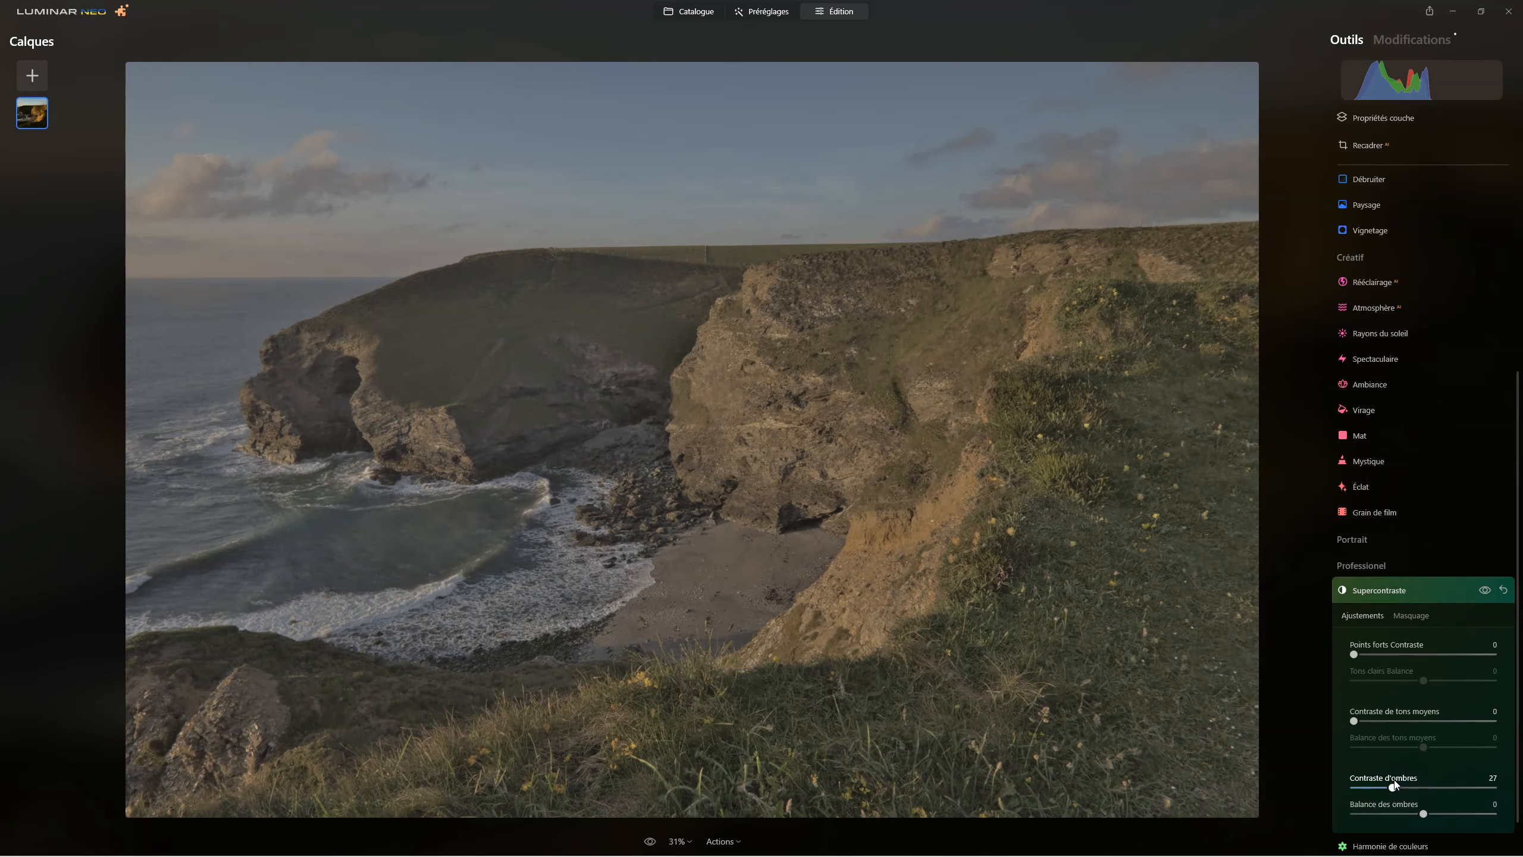
left_click_drag(1424, 813, 1446, 813)
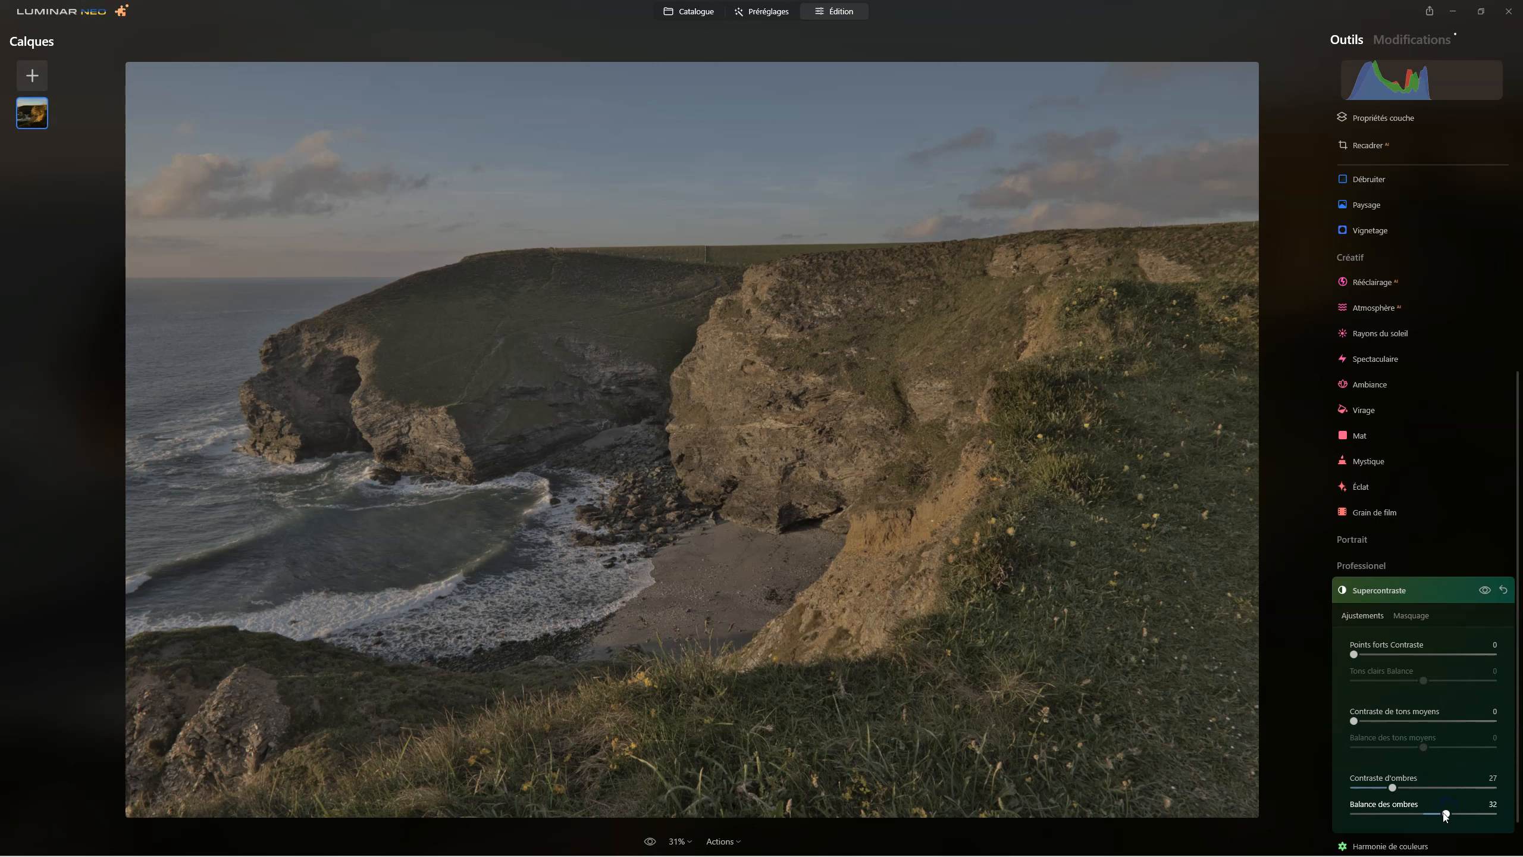
left_click_drag(1354, 721, 1437, 748)
left_click_drag(1357, 658, 1436, 681)
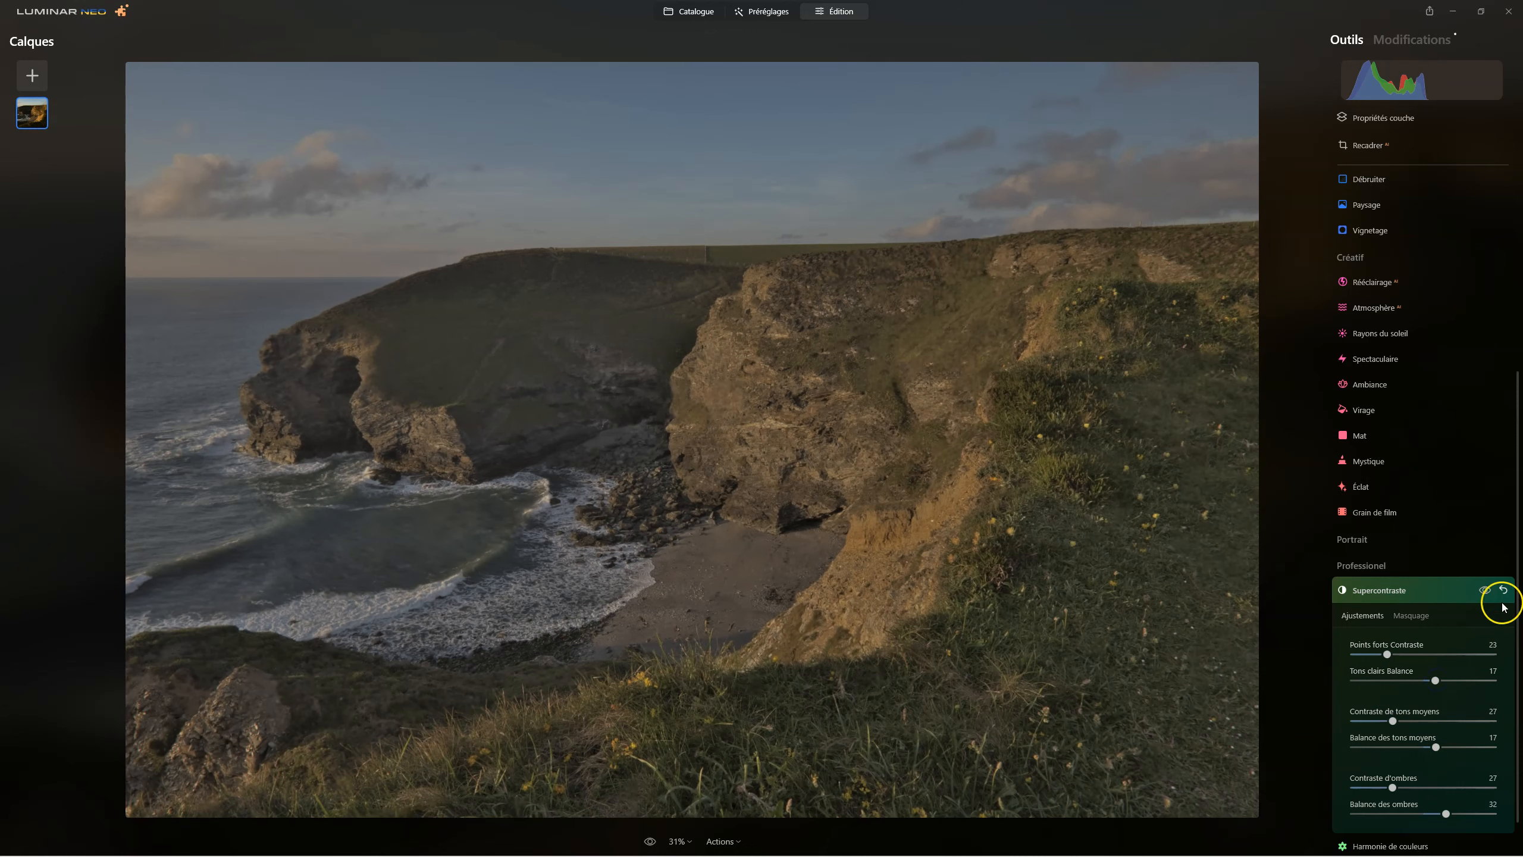
Compare the photo with and without the Supercontraste effect, and close the tool.
left_click(1485, 590)
left_click(1485, 591)
left_click(1485, 590)
left_click(1486, 590)
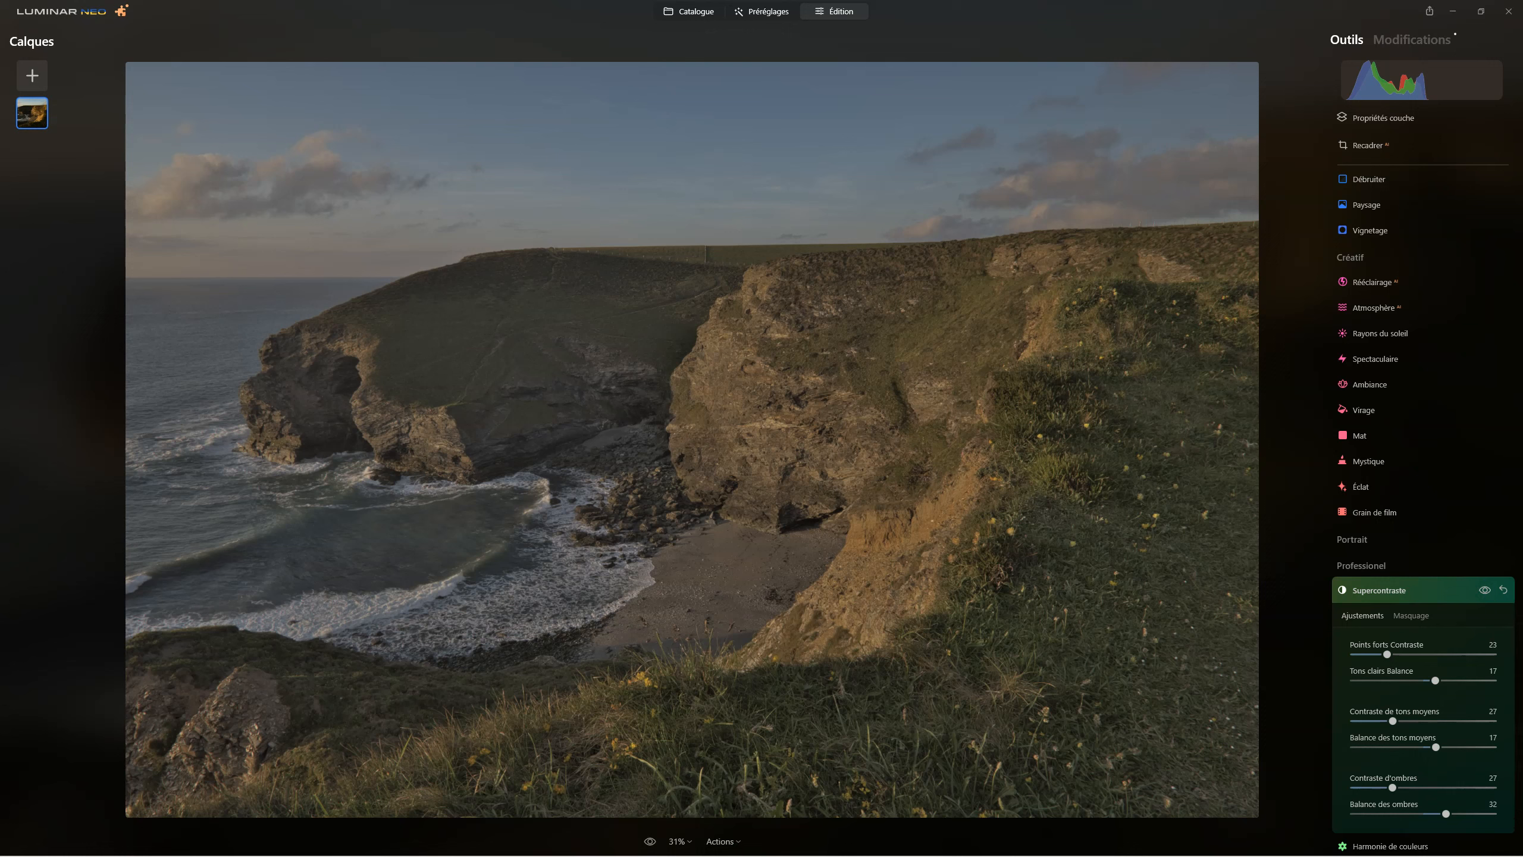
left_click(1379, 592)
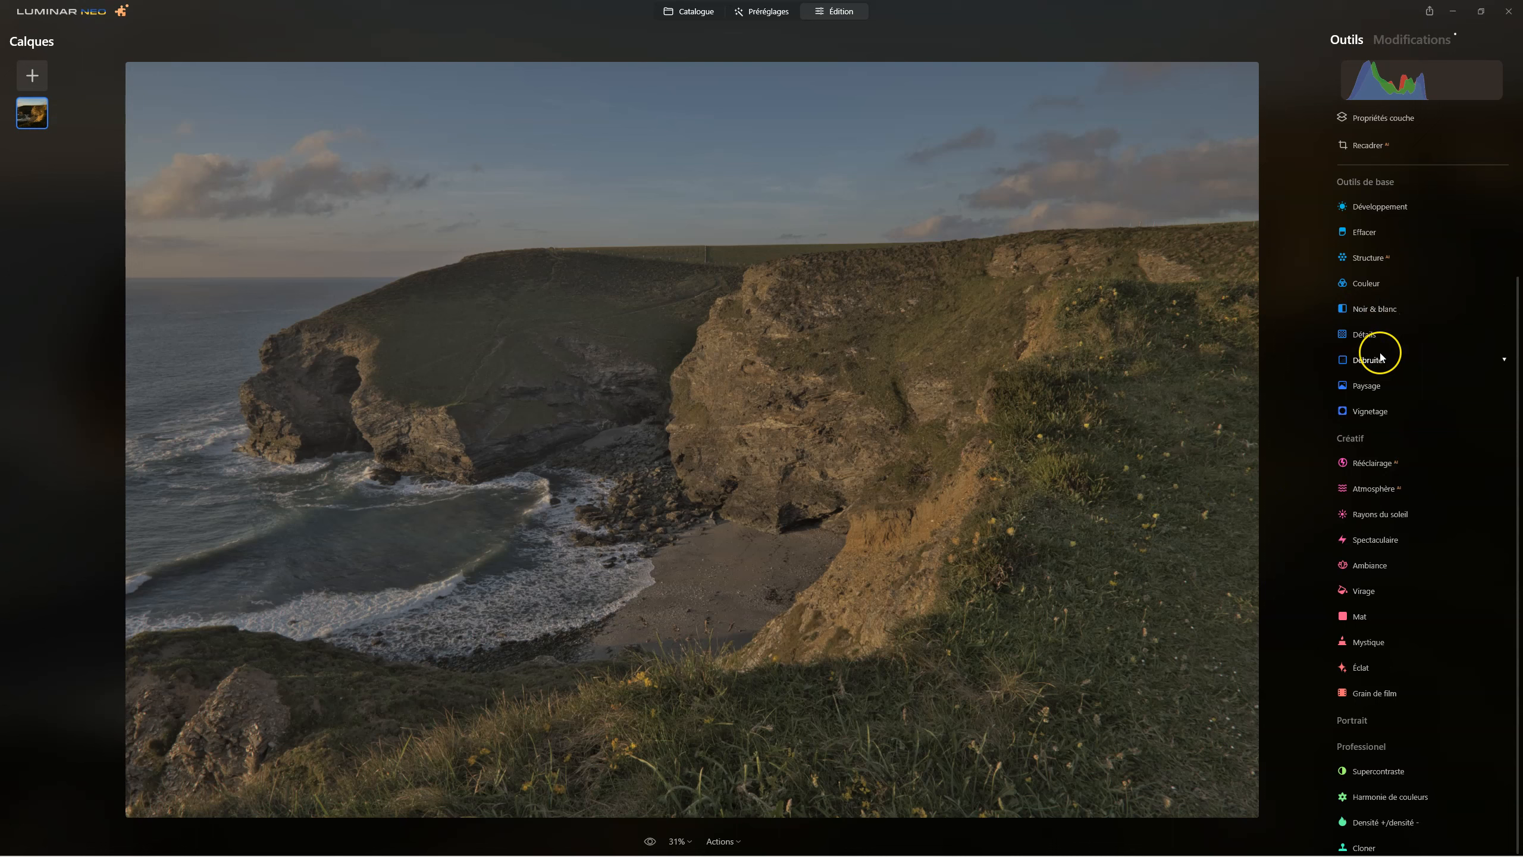
Brighten the photo with the Amélioration tool by setting Accent to 85, and close the tool.
scroll(1389, 390, "up", 3)
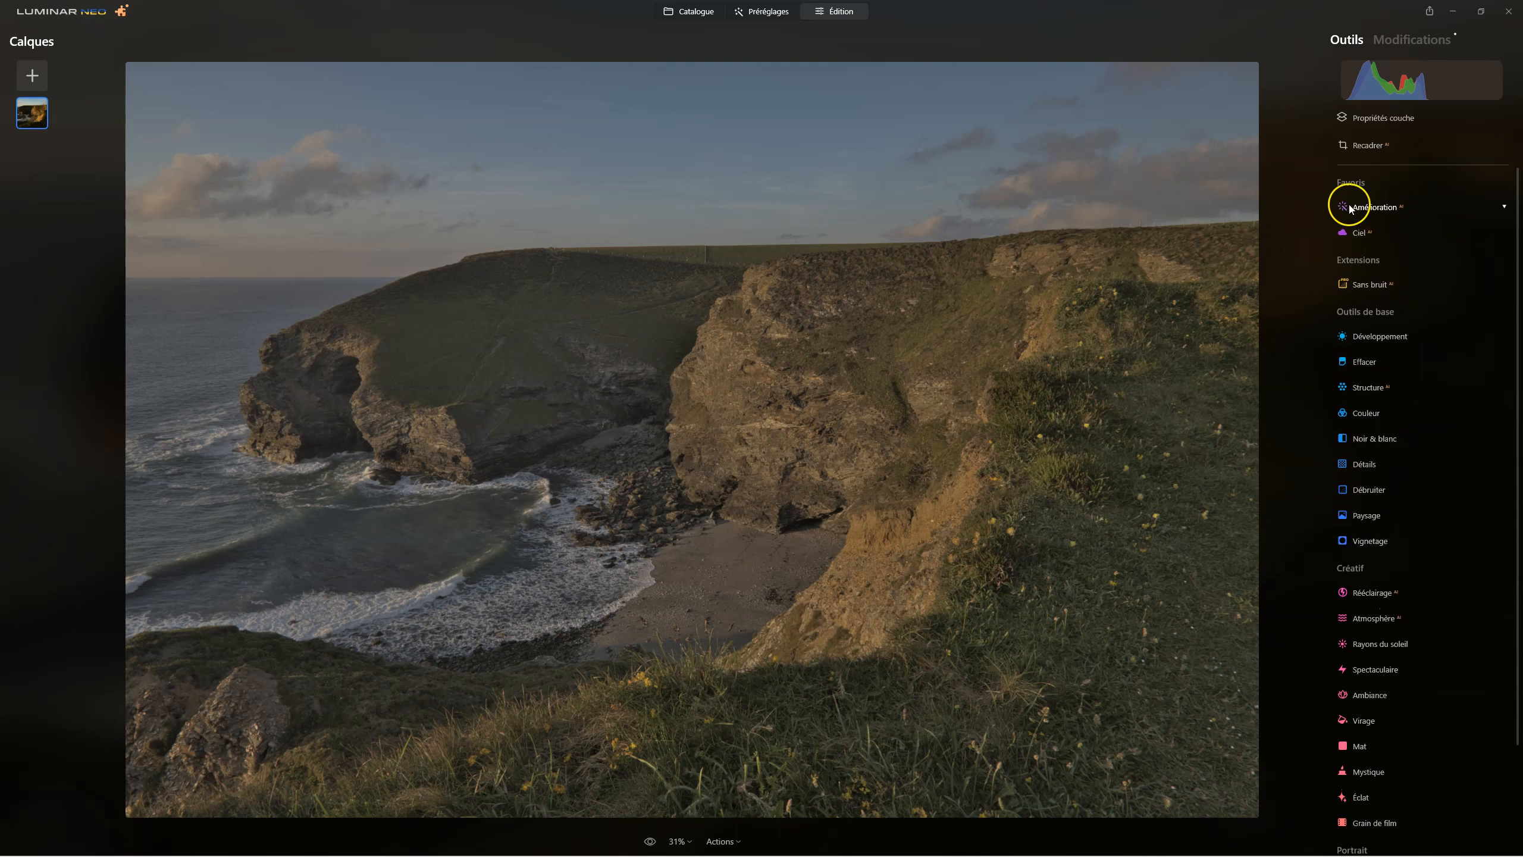
left_click(1357, 206)
left_click_drag(1355, 271, 1438, 277)
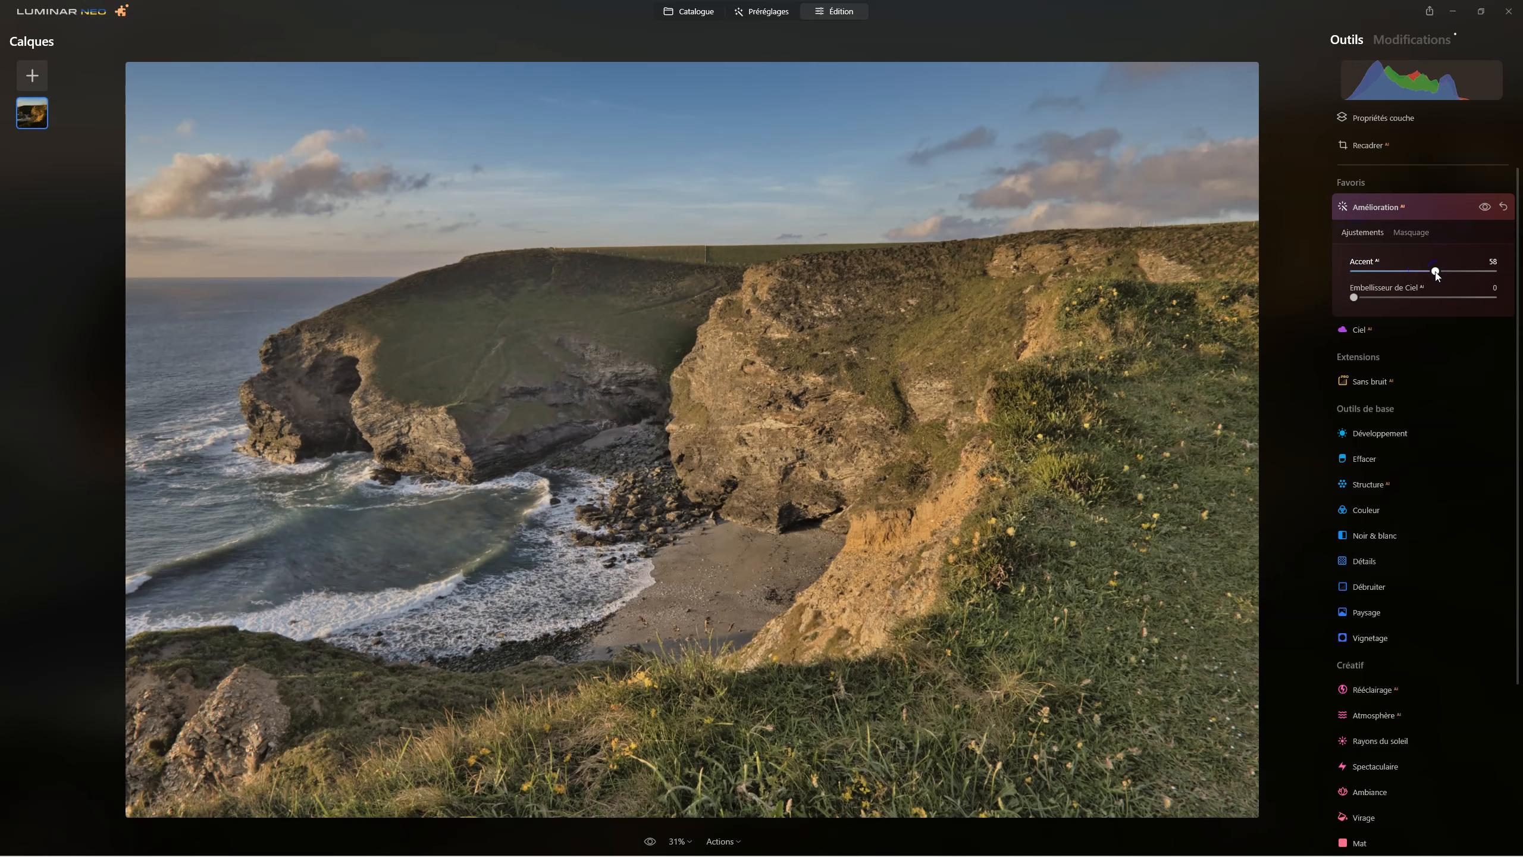
mouse_move(1438, 273)
left_mouse_down()
mouse_move(1376, 270)
mouse_move(1464, 260)
left_mouse_up()
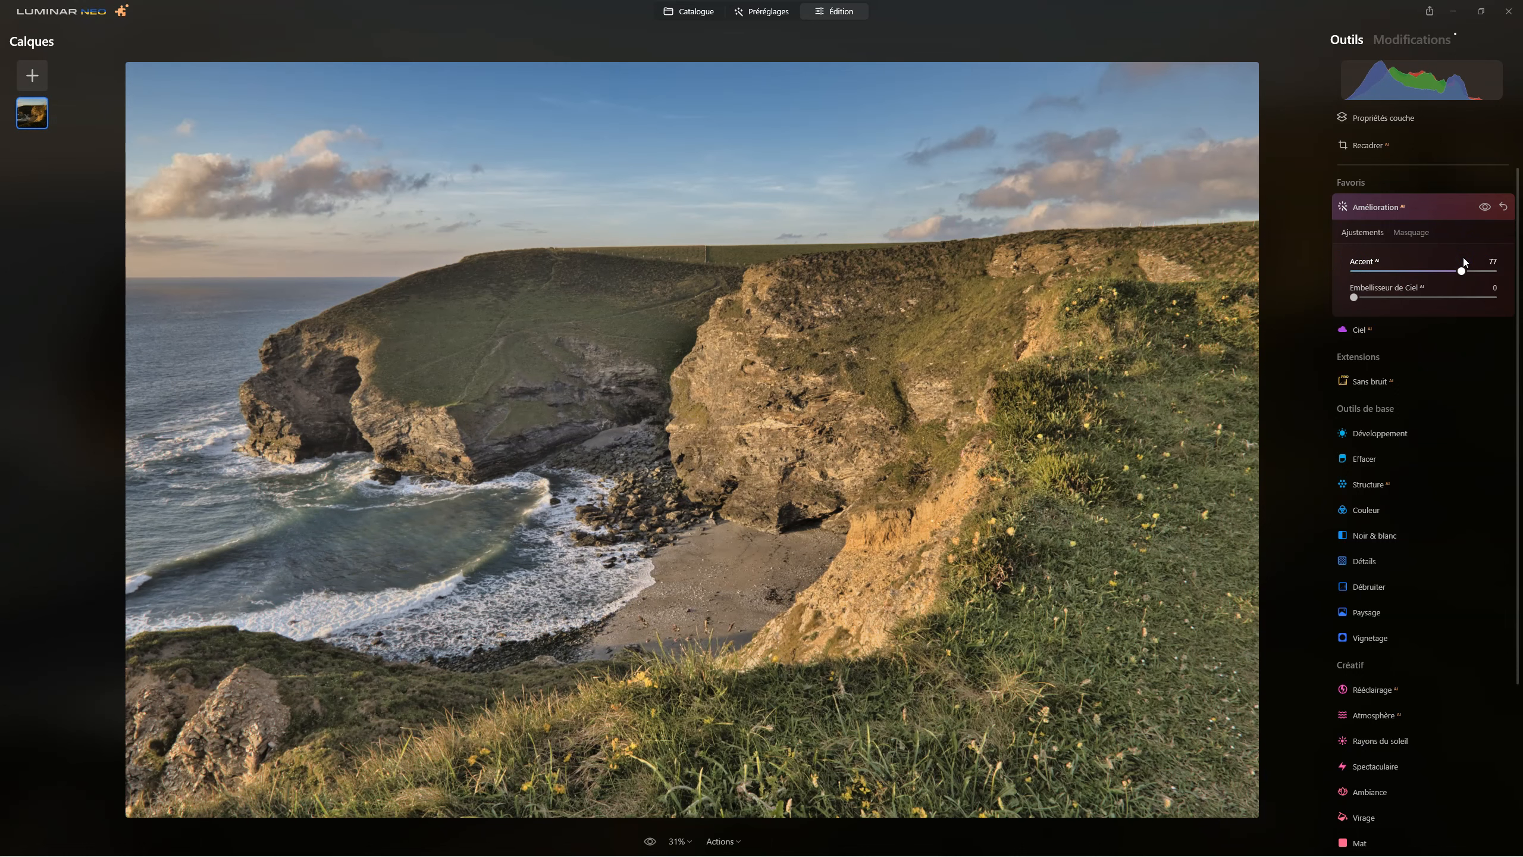
mouse_move(1463, 270)
left_mouse_down()
mouse_move(1367, 269)
mouse_move(1467, 271)
left_mouse_up()
left_click_drag(1467, 271, 1472, 272)
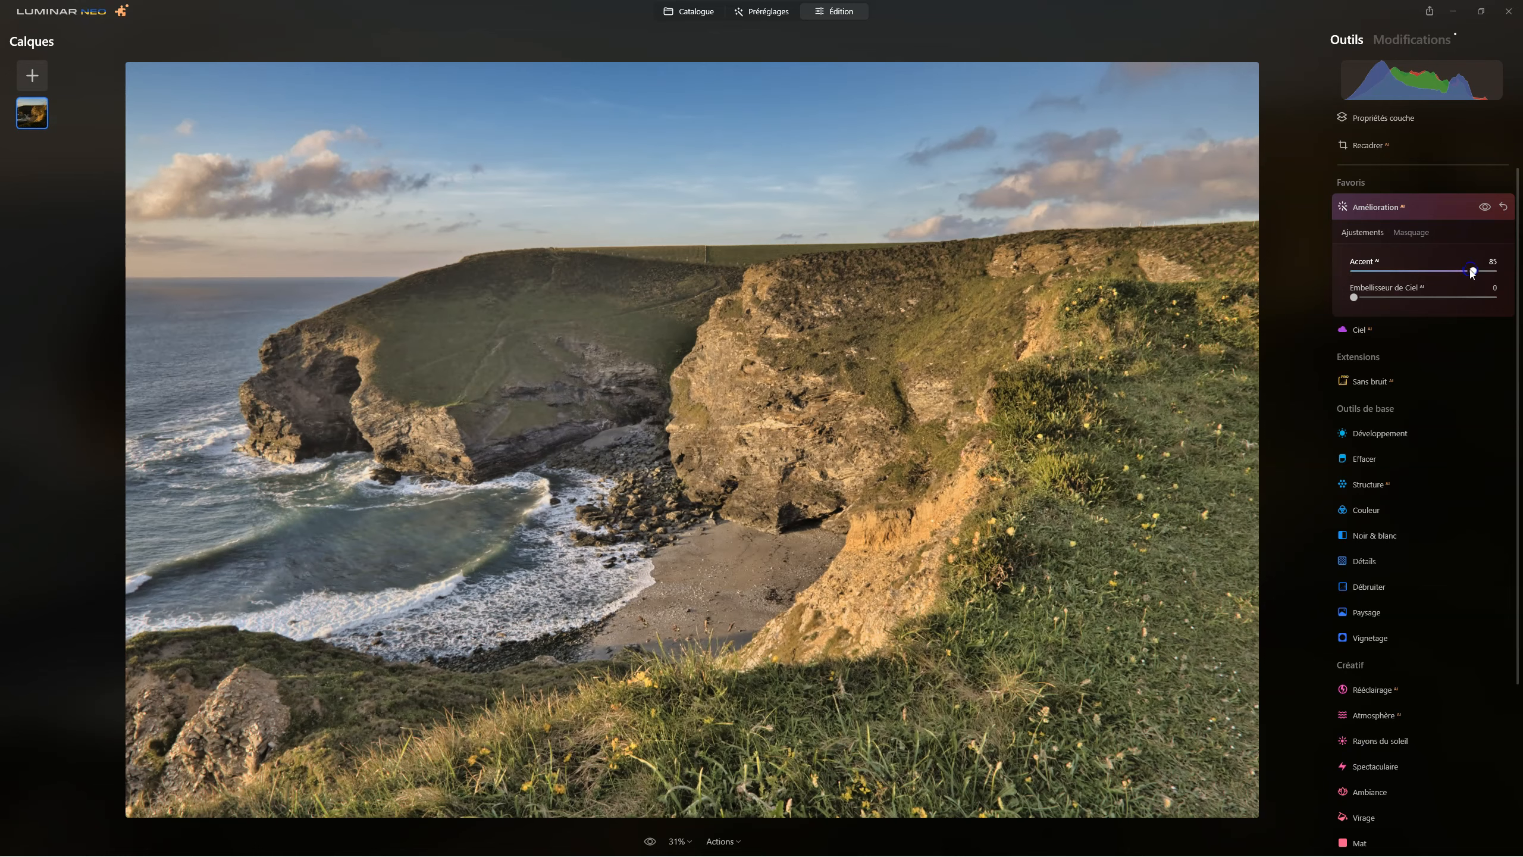
left_click(1385, 207)
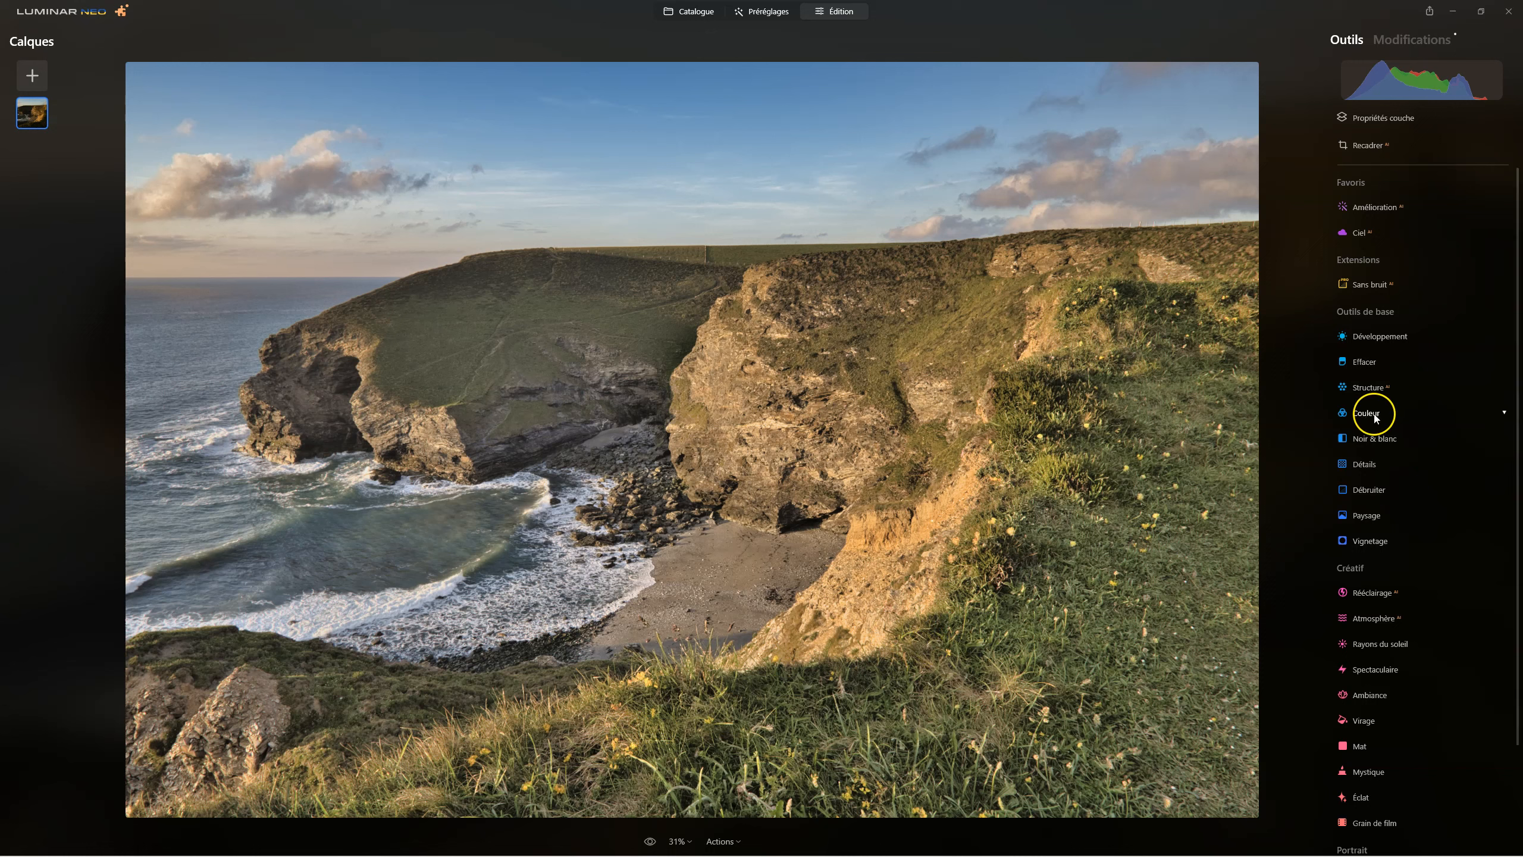
Add local definition with the Structure tool by setting Quantité to 20.
scroll(1391, 690, "down", 4)
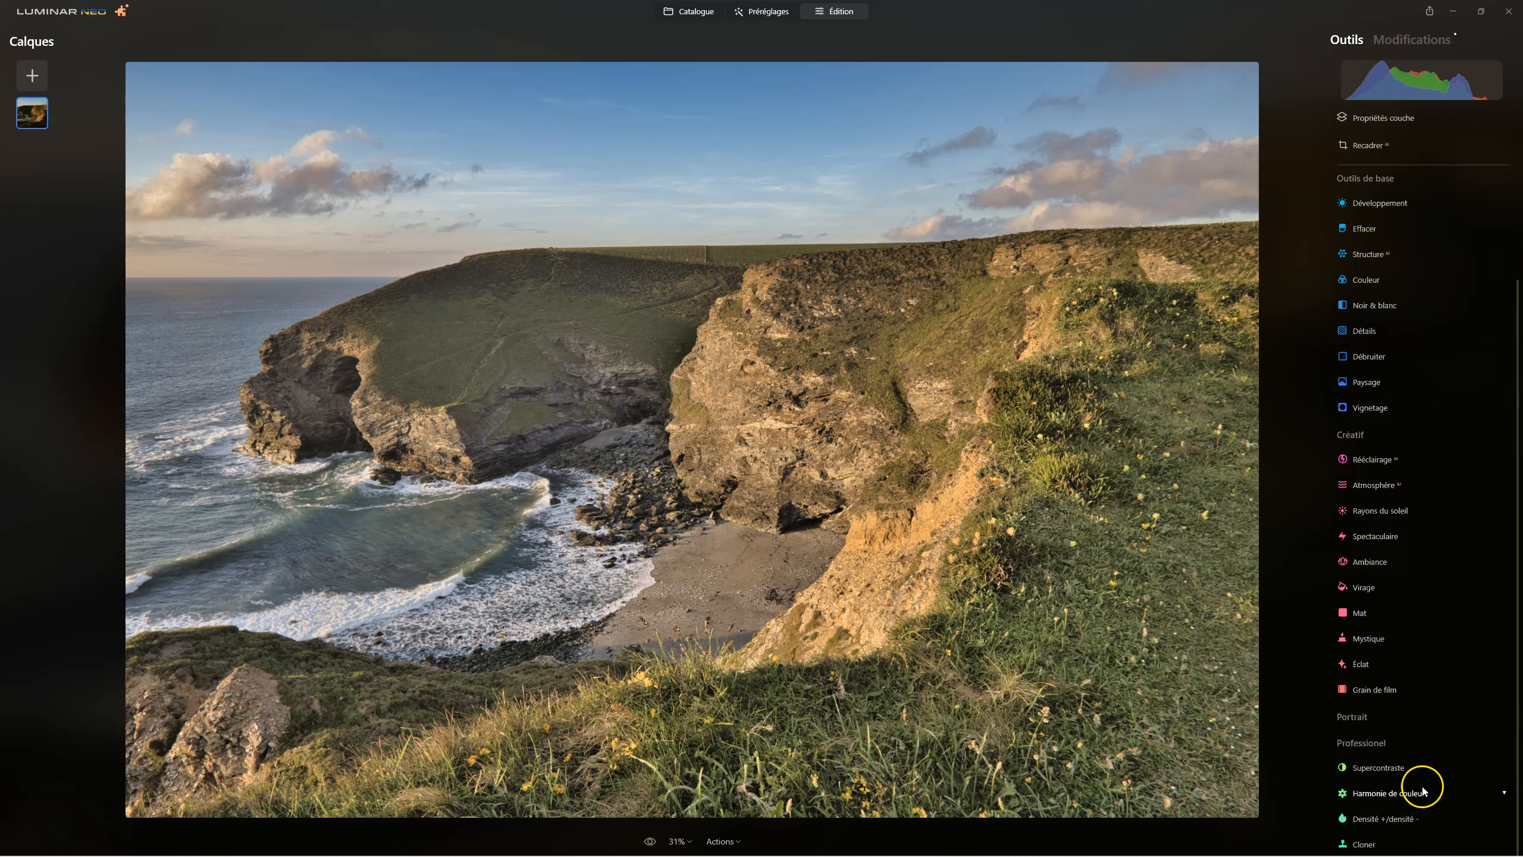
scroll(1413, 795, "up", 3)
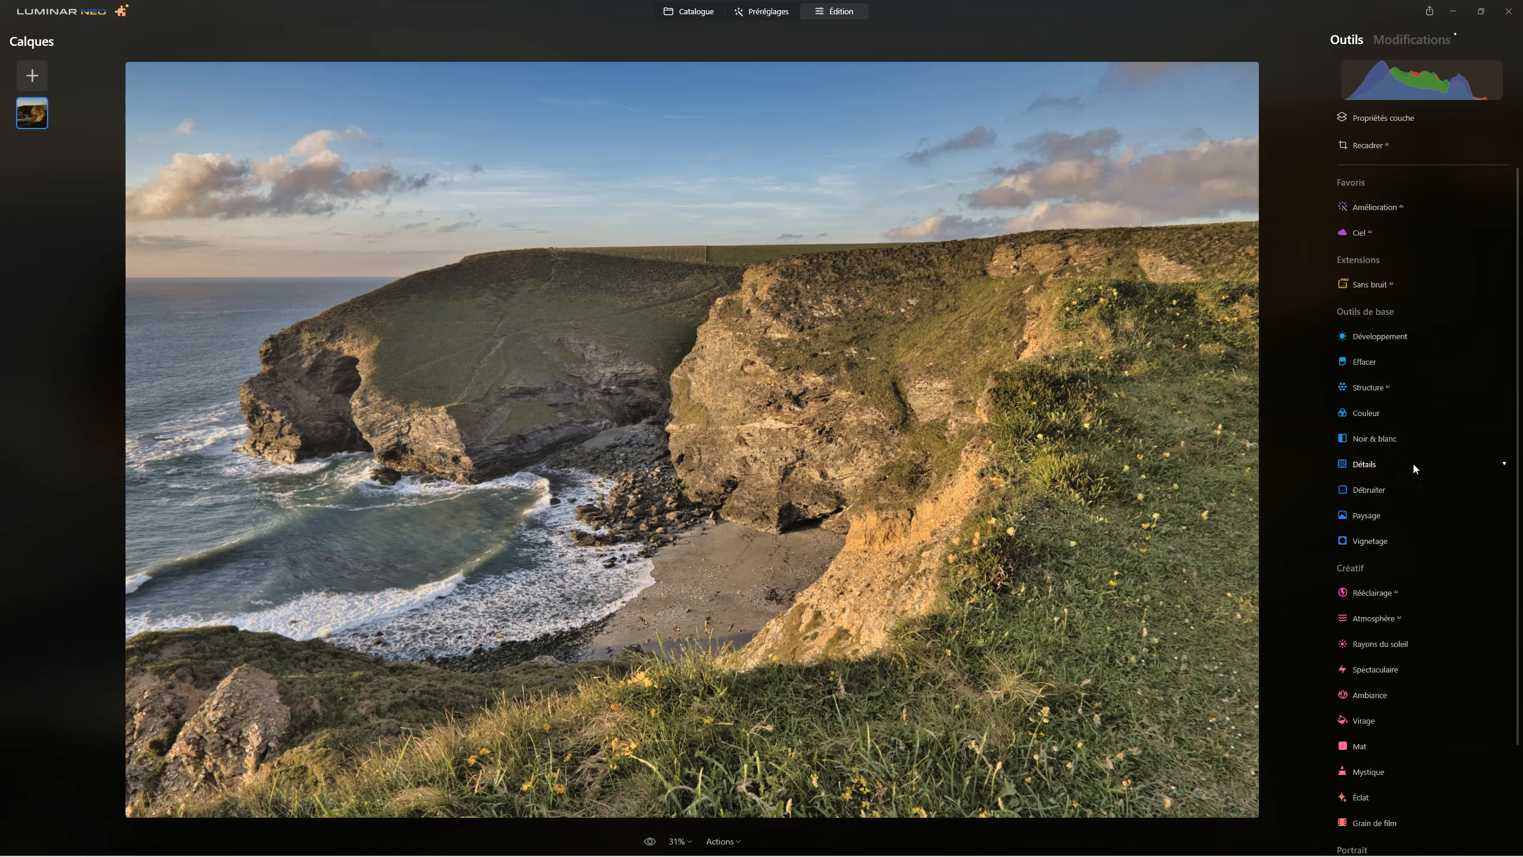
left_click(1377, 391)
left_click_drag(1424, 451, 1428, 452)
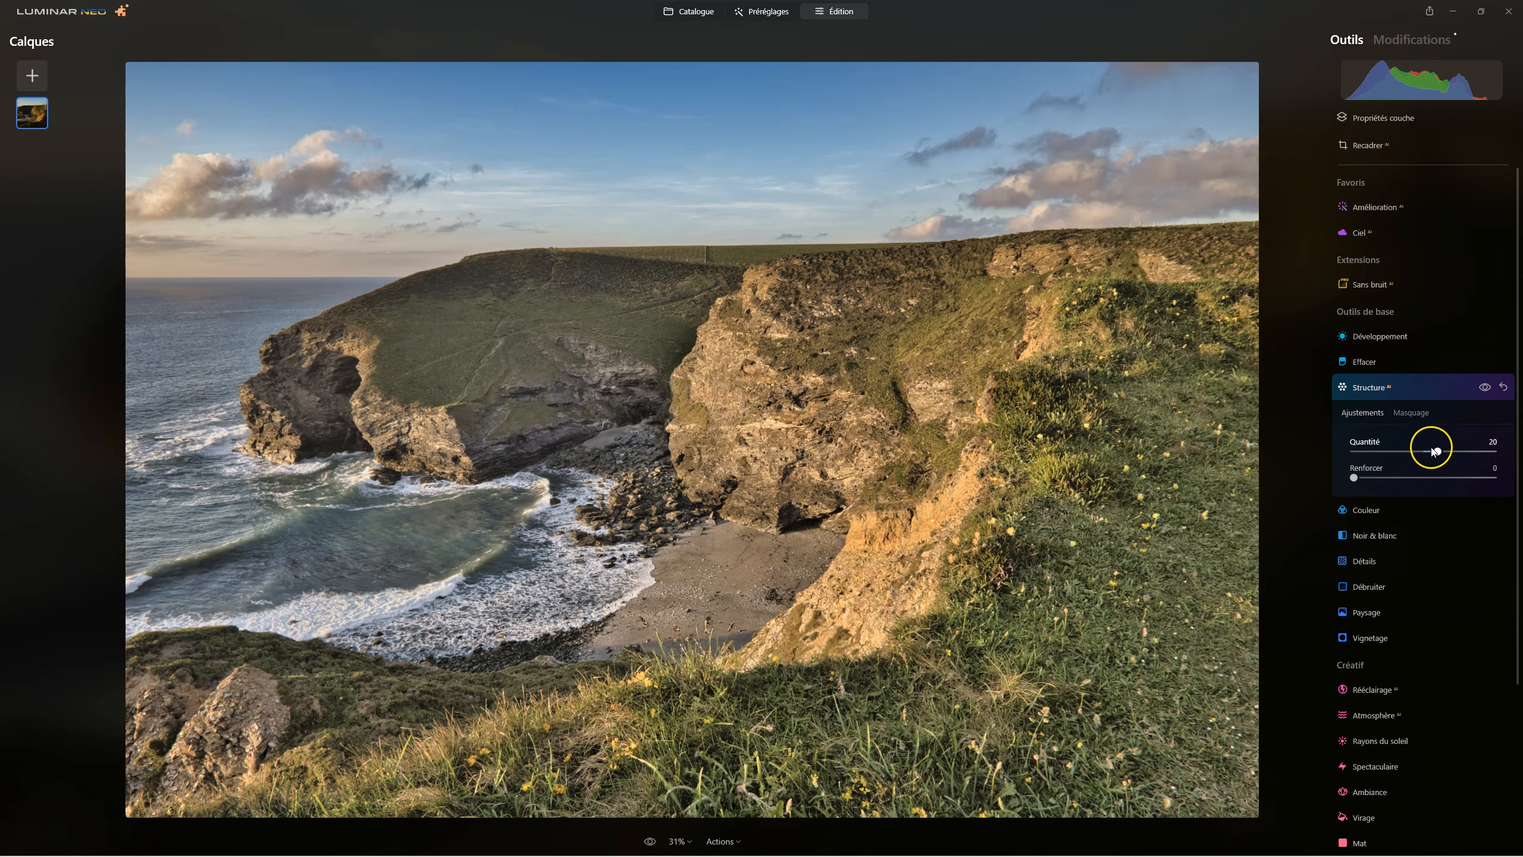
Create an AI mask for the Structure effect that selects Ciel and Eau.
left_click(1421, 412)
scroll(1452, 493, "down", 3)
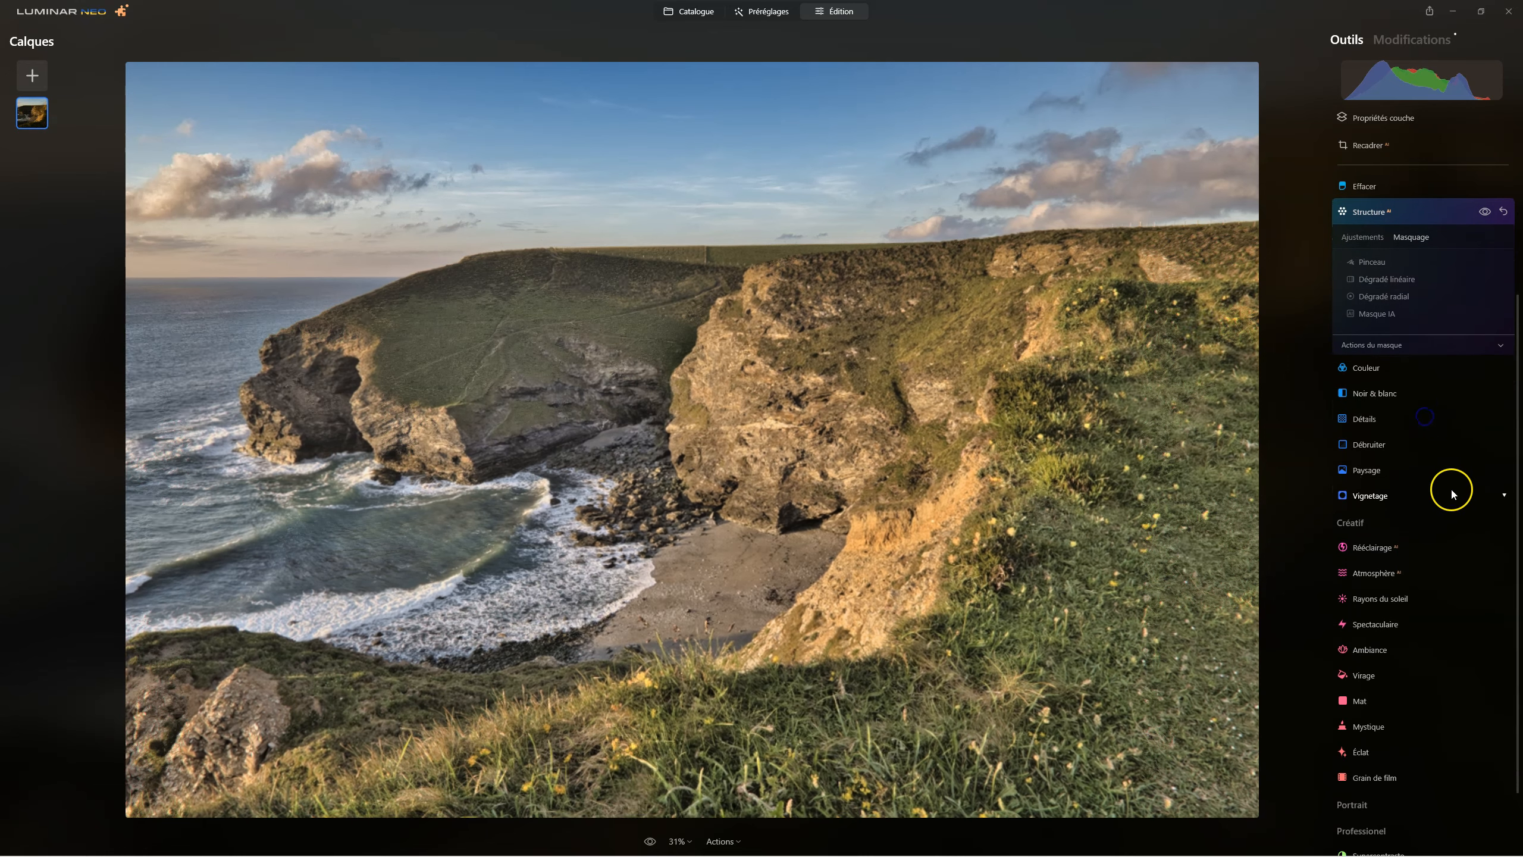
left_click(1389, 312)
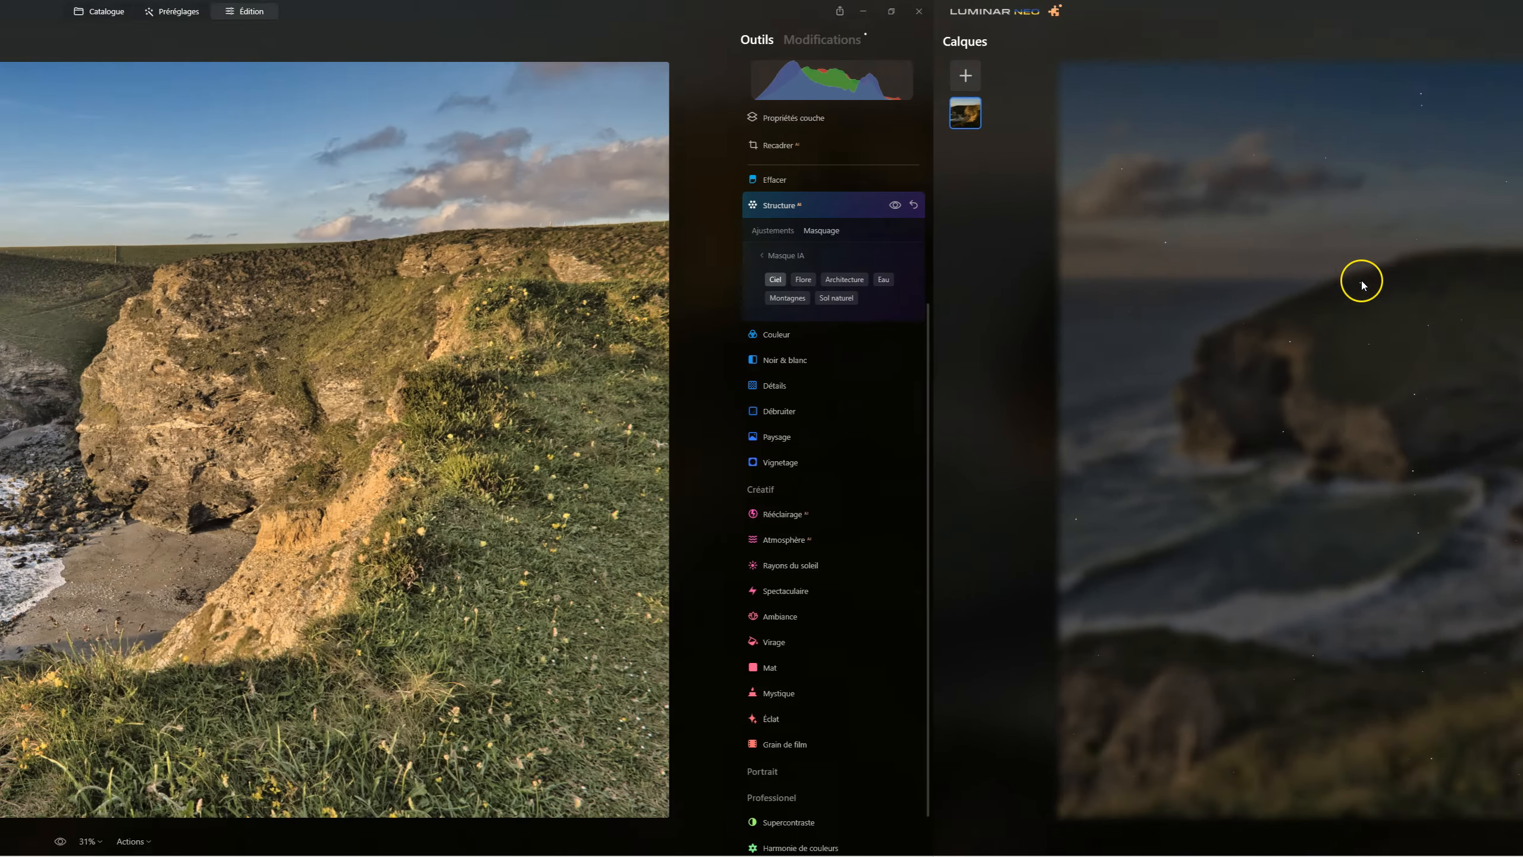
left_click(1366, 280)
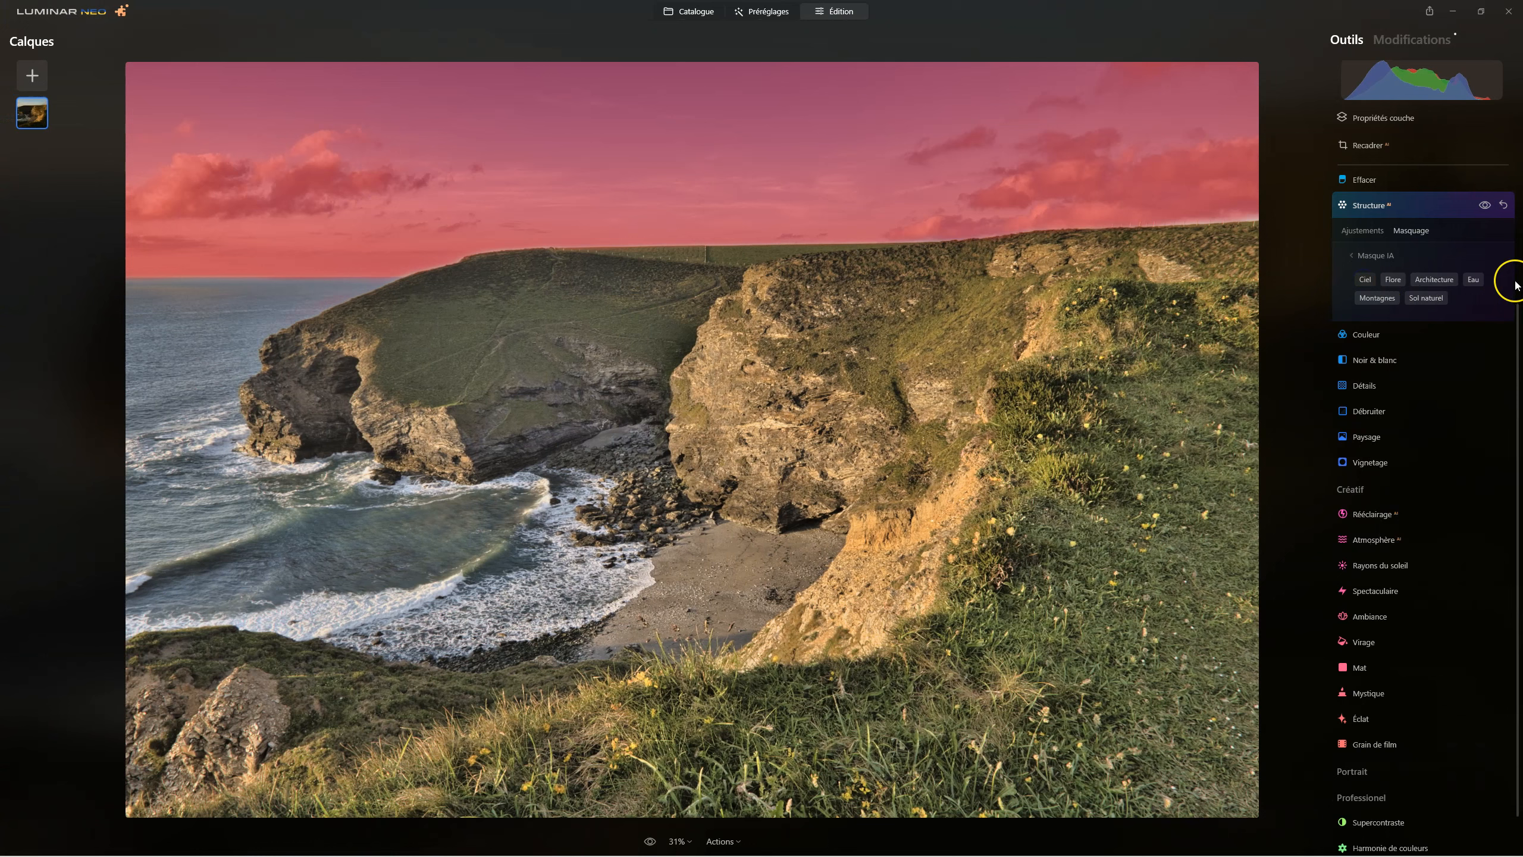
left_click(1475, 280)
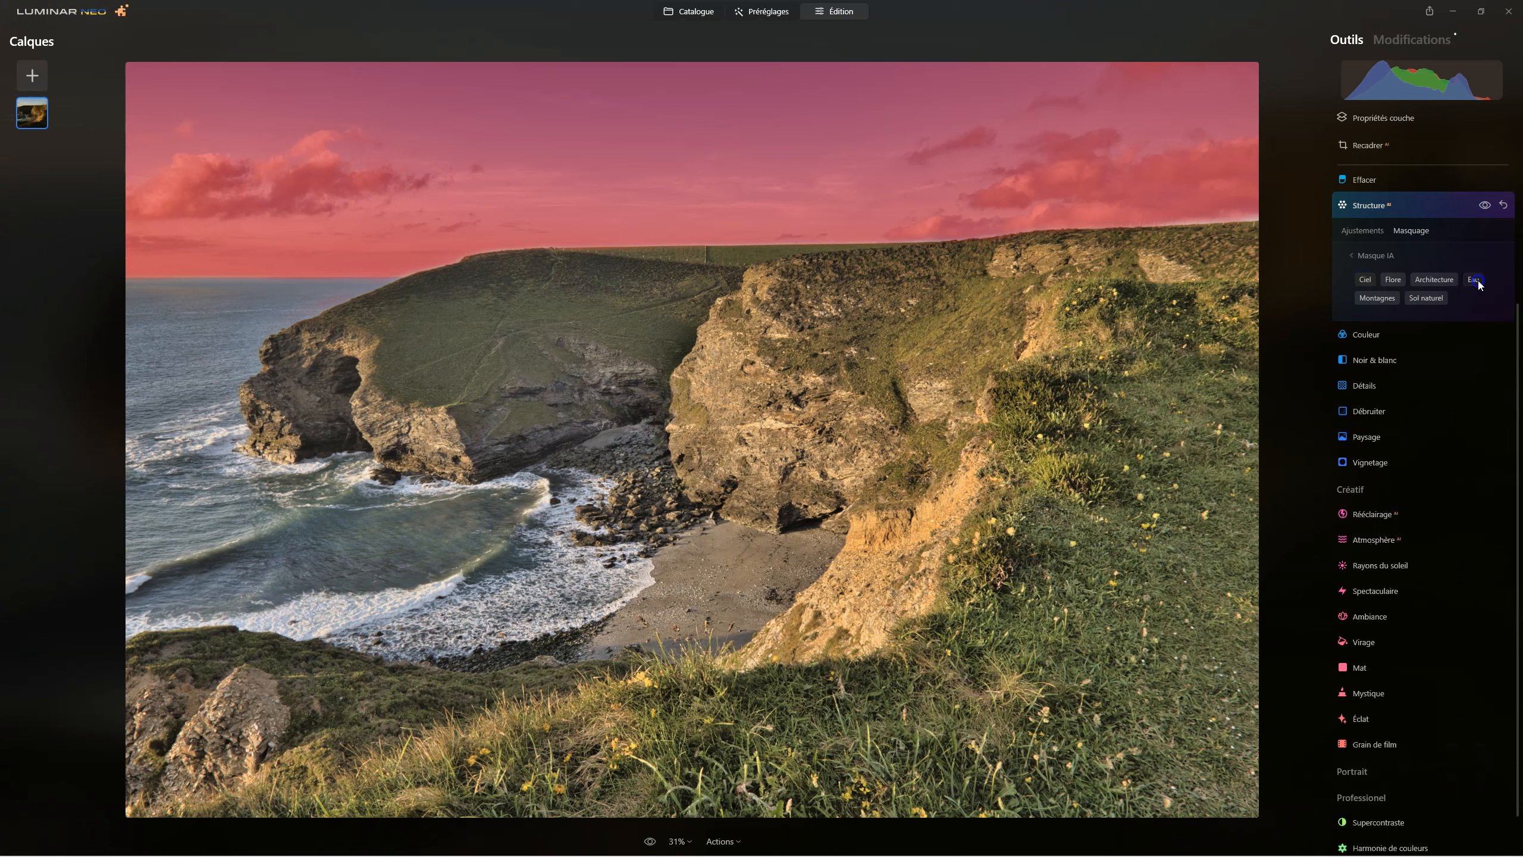
Display the Structure mask overlay and invert the mask so it covers the land instead of the sky and water.
left_click(1367, 258)
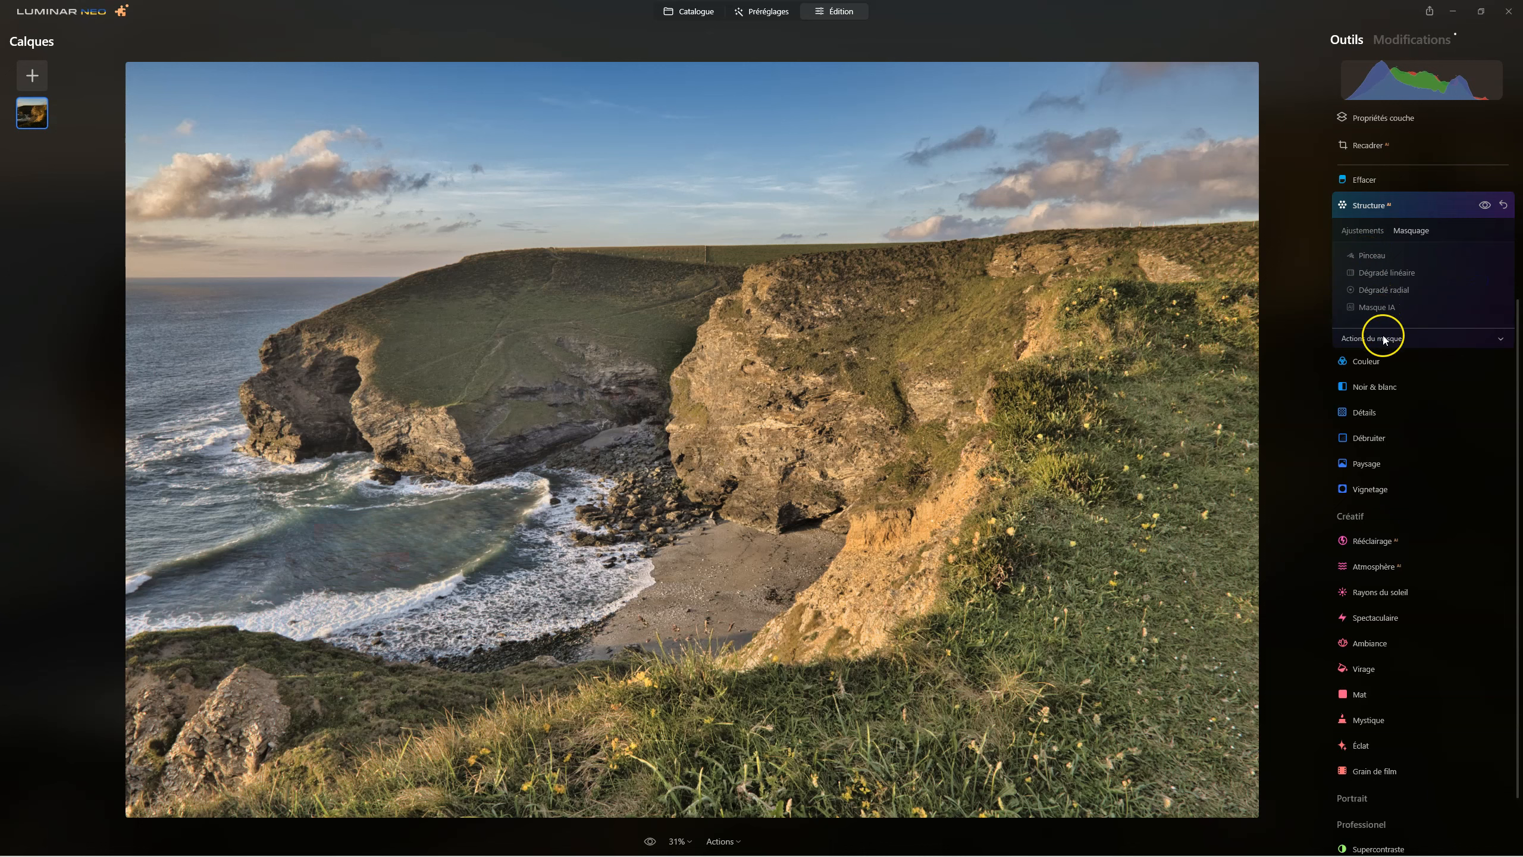
left_click(1382, 338)
left_click(1468, 372)
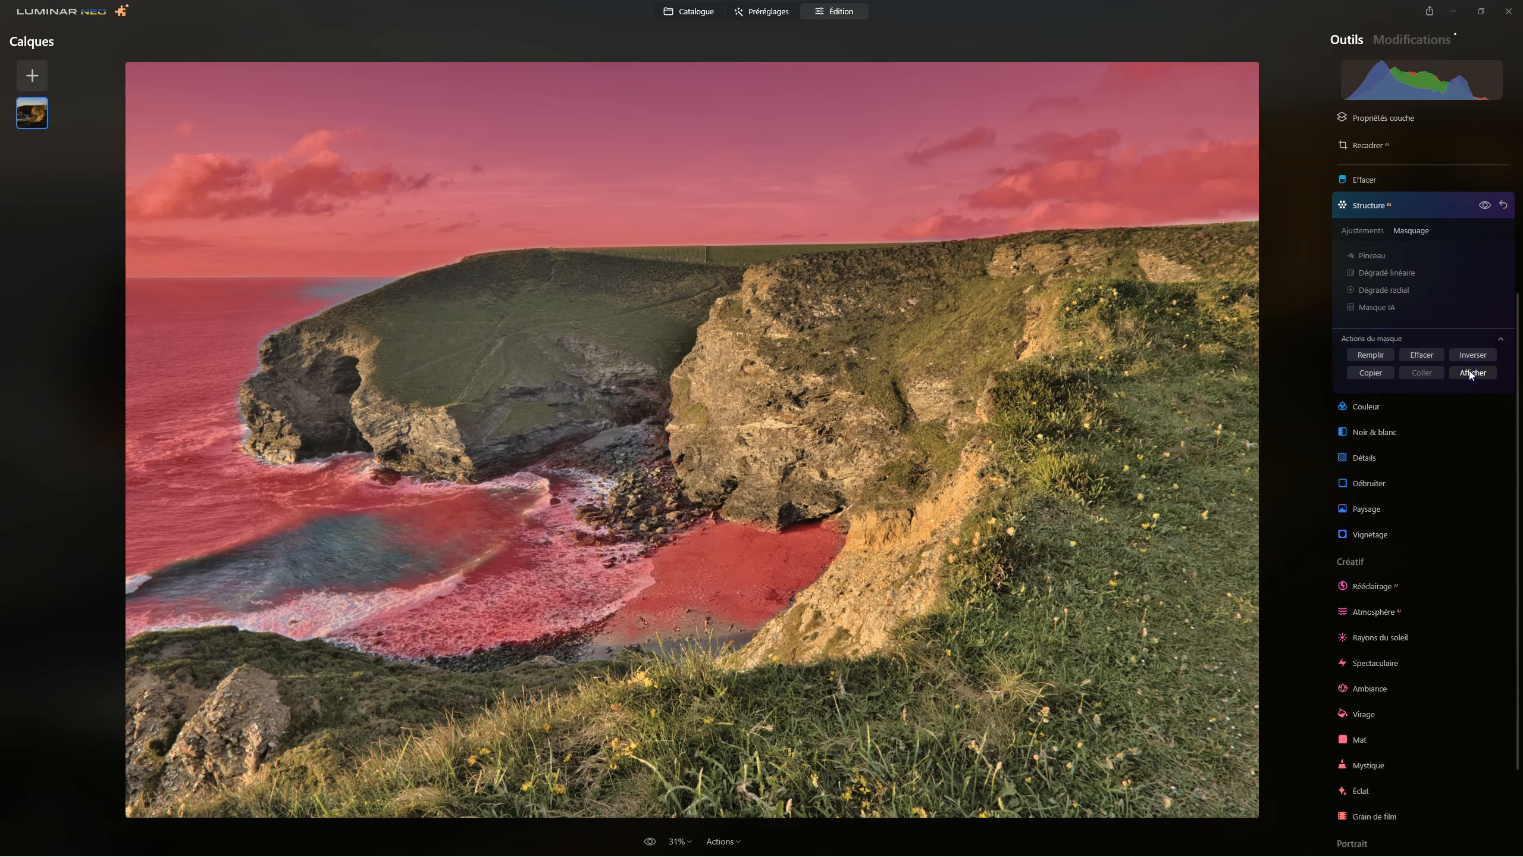
left_click(1471, 355)
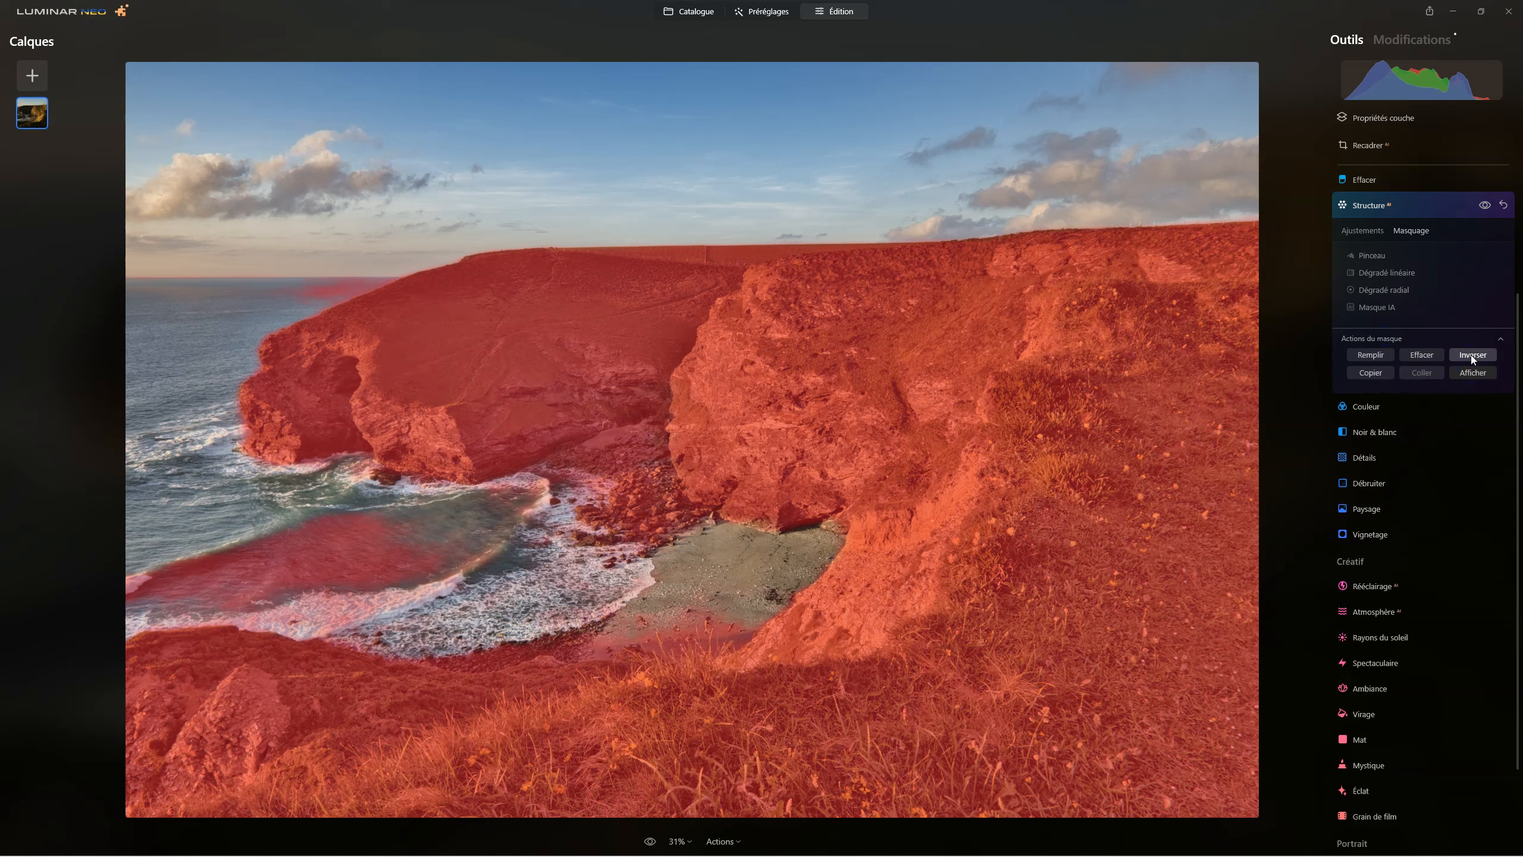
Erase the Structure mask from the cove water and the horizon beside the headland, reducing the brush size to 52 for the horizon.
left_click(1377, 257)
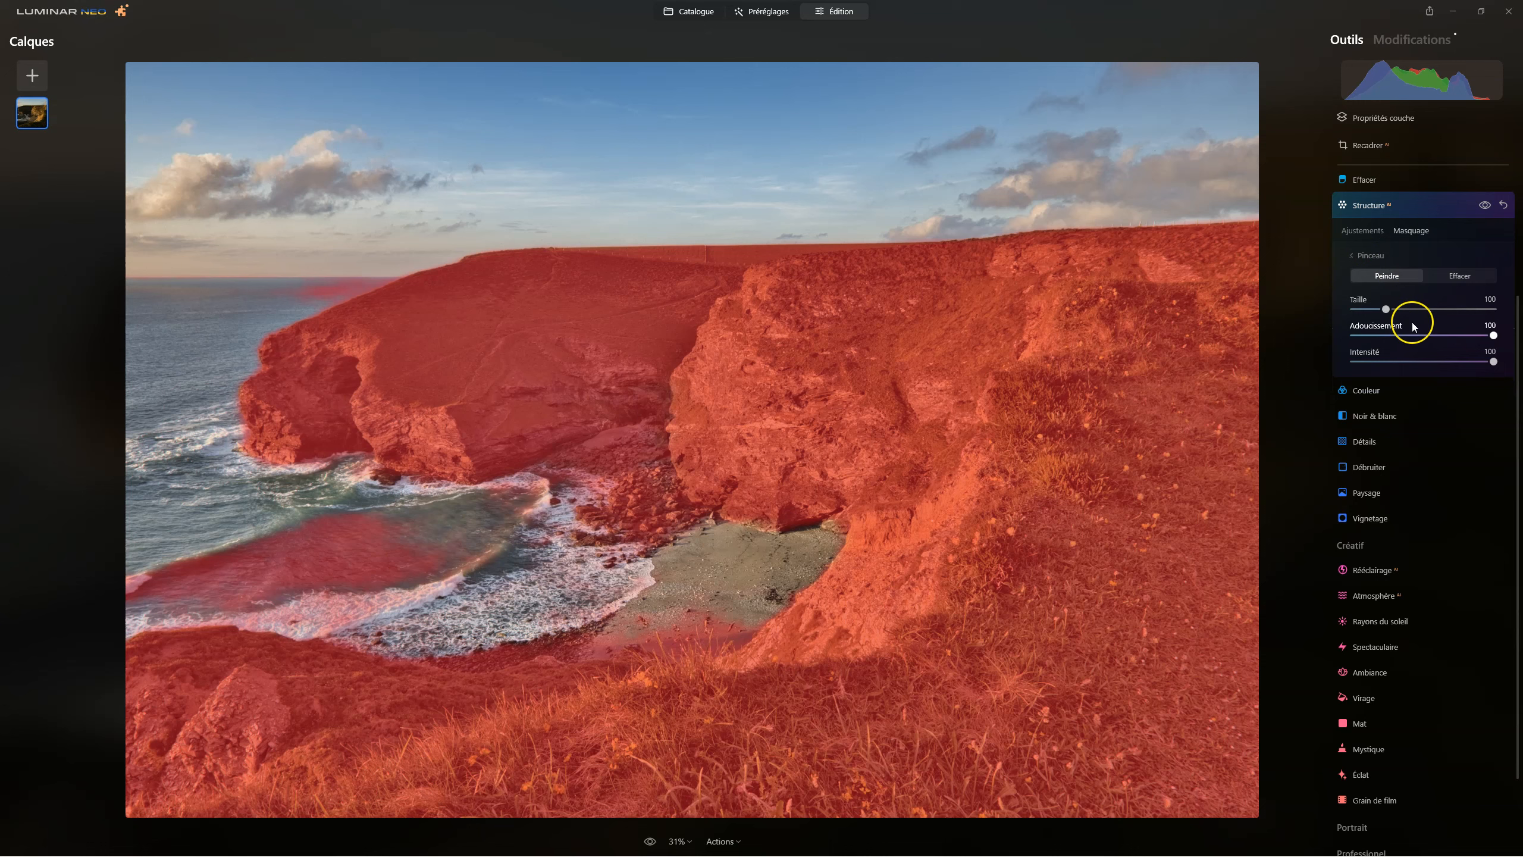
left_click(1460, 276)
mouse_move(441, 555)
left_mouse_down()
mouse_move(271, 575)
mouse_move(371, 595)
mouse_move(630, 593)
left_mouse_up()
scroll(262, 269, "down", 3)
left_click_drag(298, 266, 382, 271)
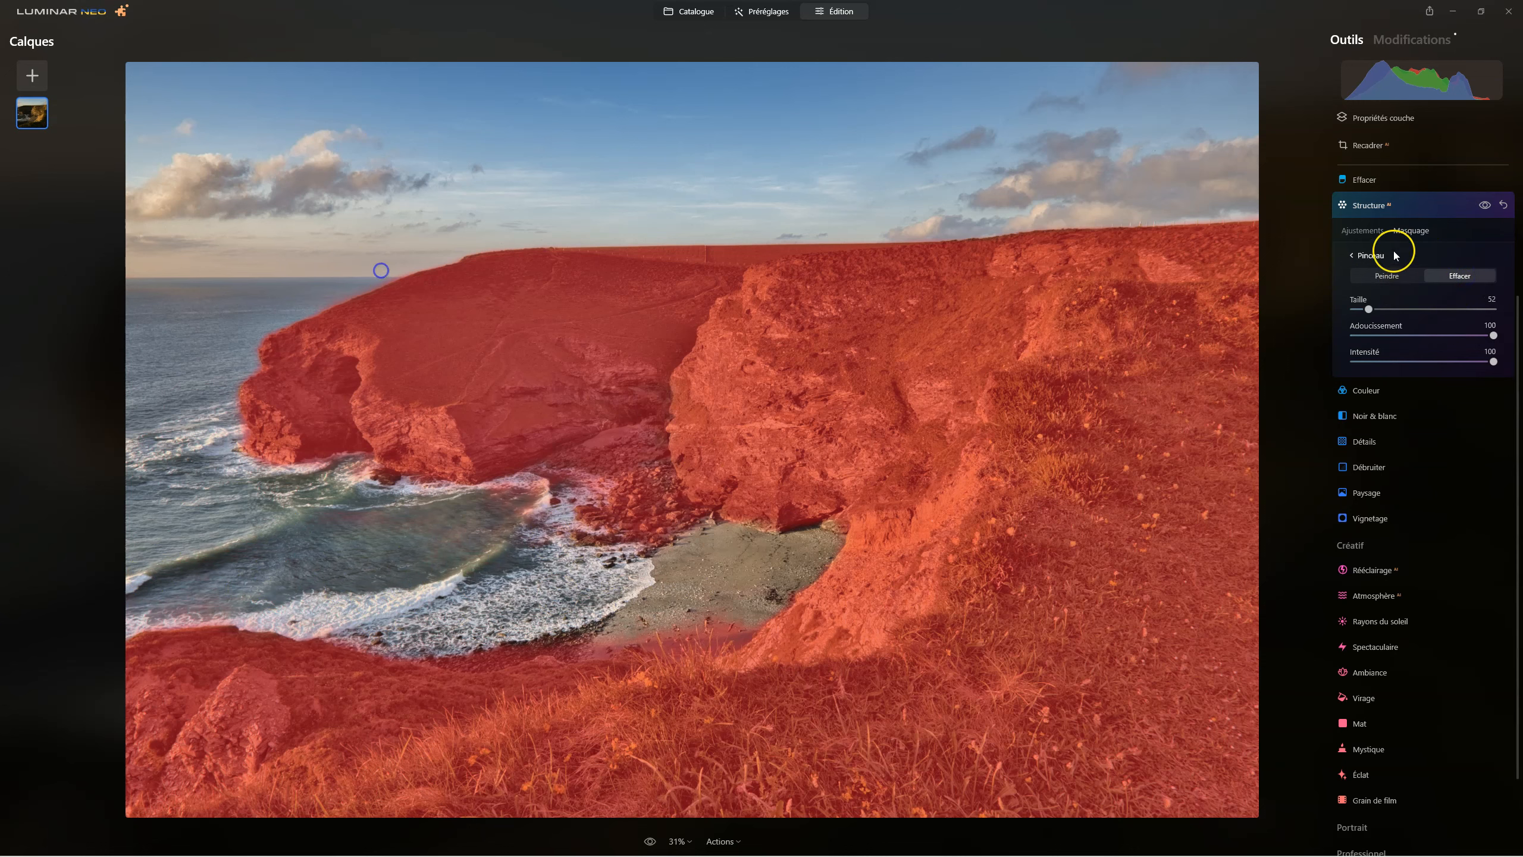
Leave mask editing, compare the photo with and without the Structure effect, and collapse the tool.
left_click(1360, 234)
left_click(1484, 206)
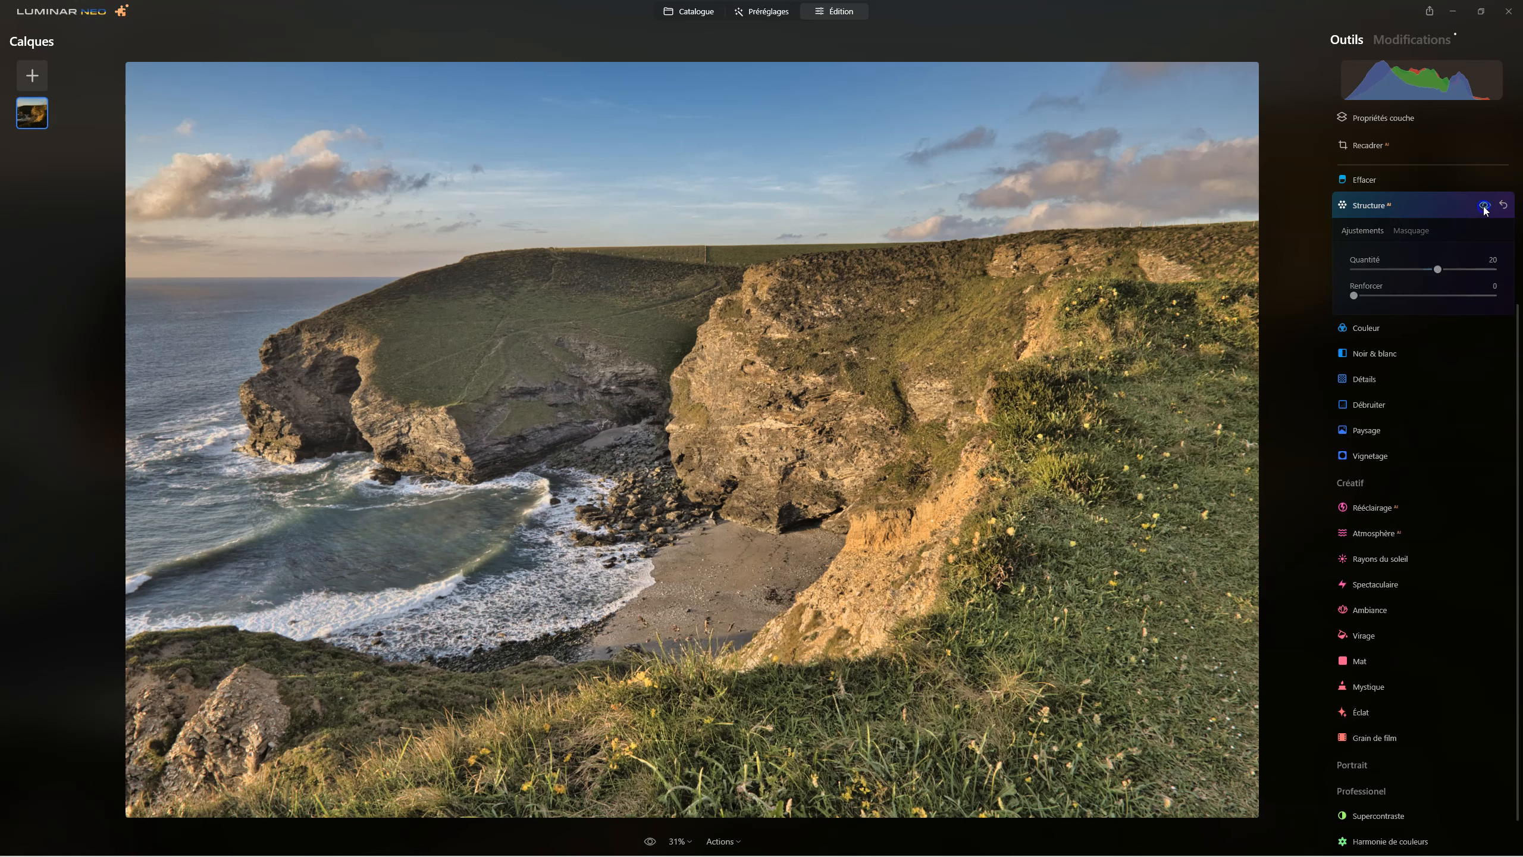
left_click(1485, 207)
left_click(1484, 207)
left_click(1484, 207)
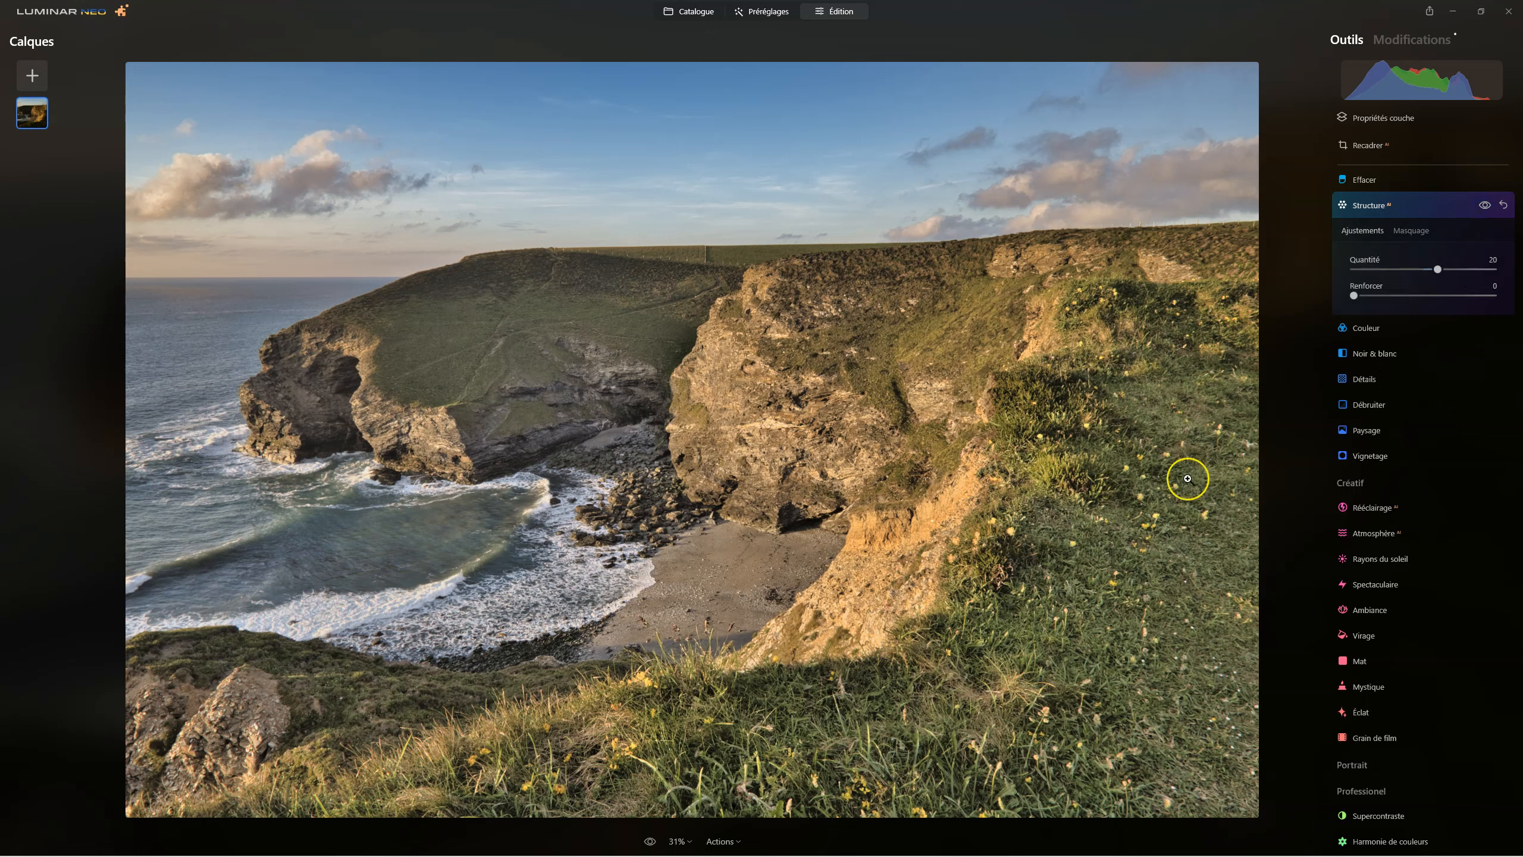
left_click(1369, 209)
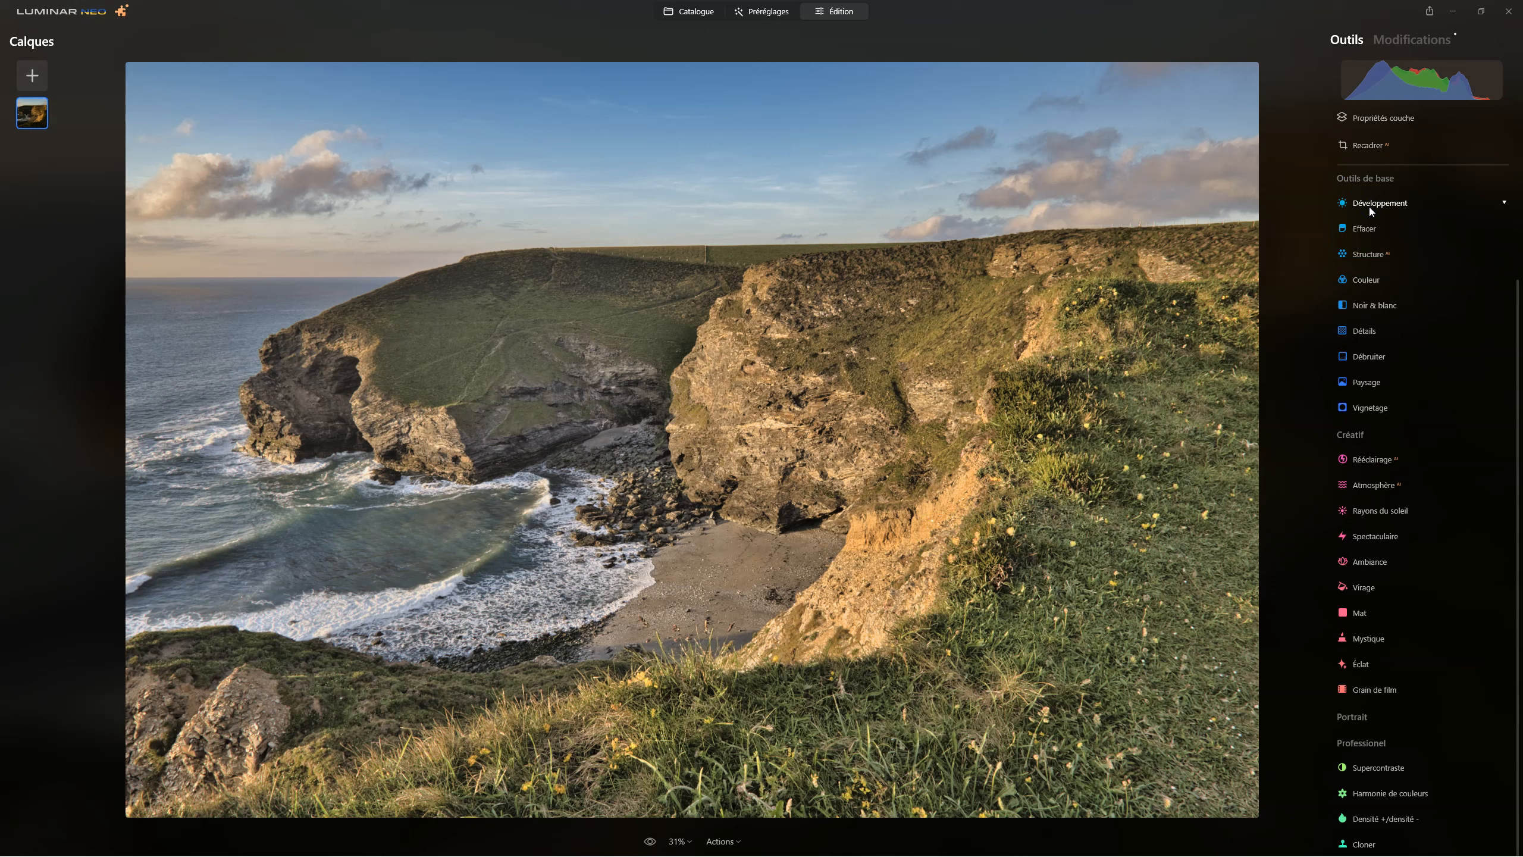
Open the HSL settings of the Couleur tool, review the Saturation and Luminance modes, and return to Tonalité.
left_click(1363, 280)
left_click(1346, 378)
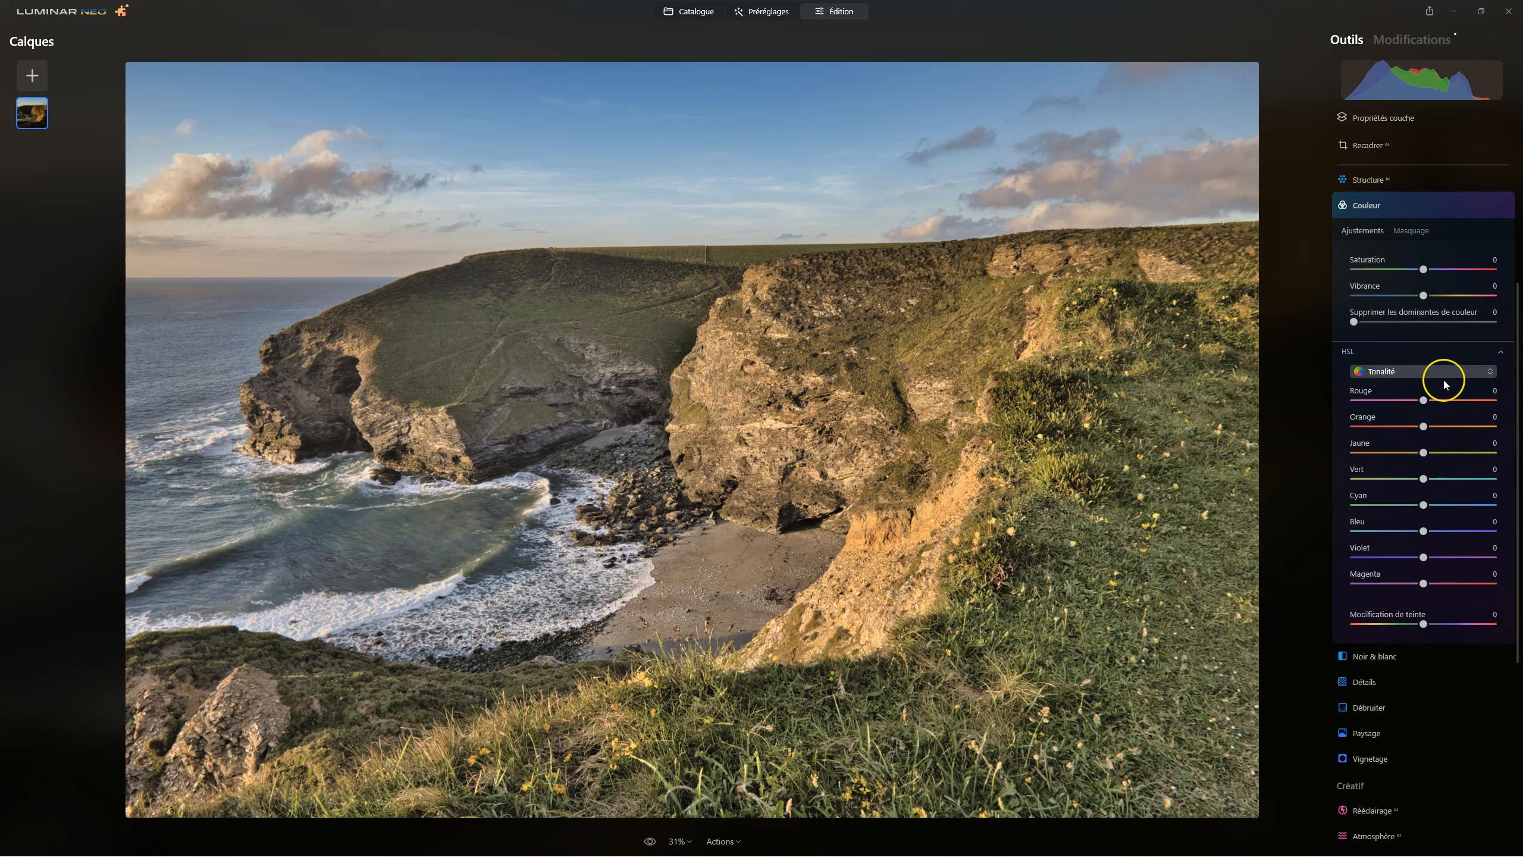
left_click(1403, 371)
left_click(1394, 408)
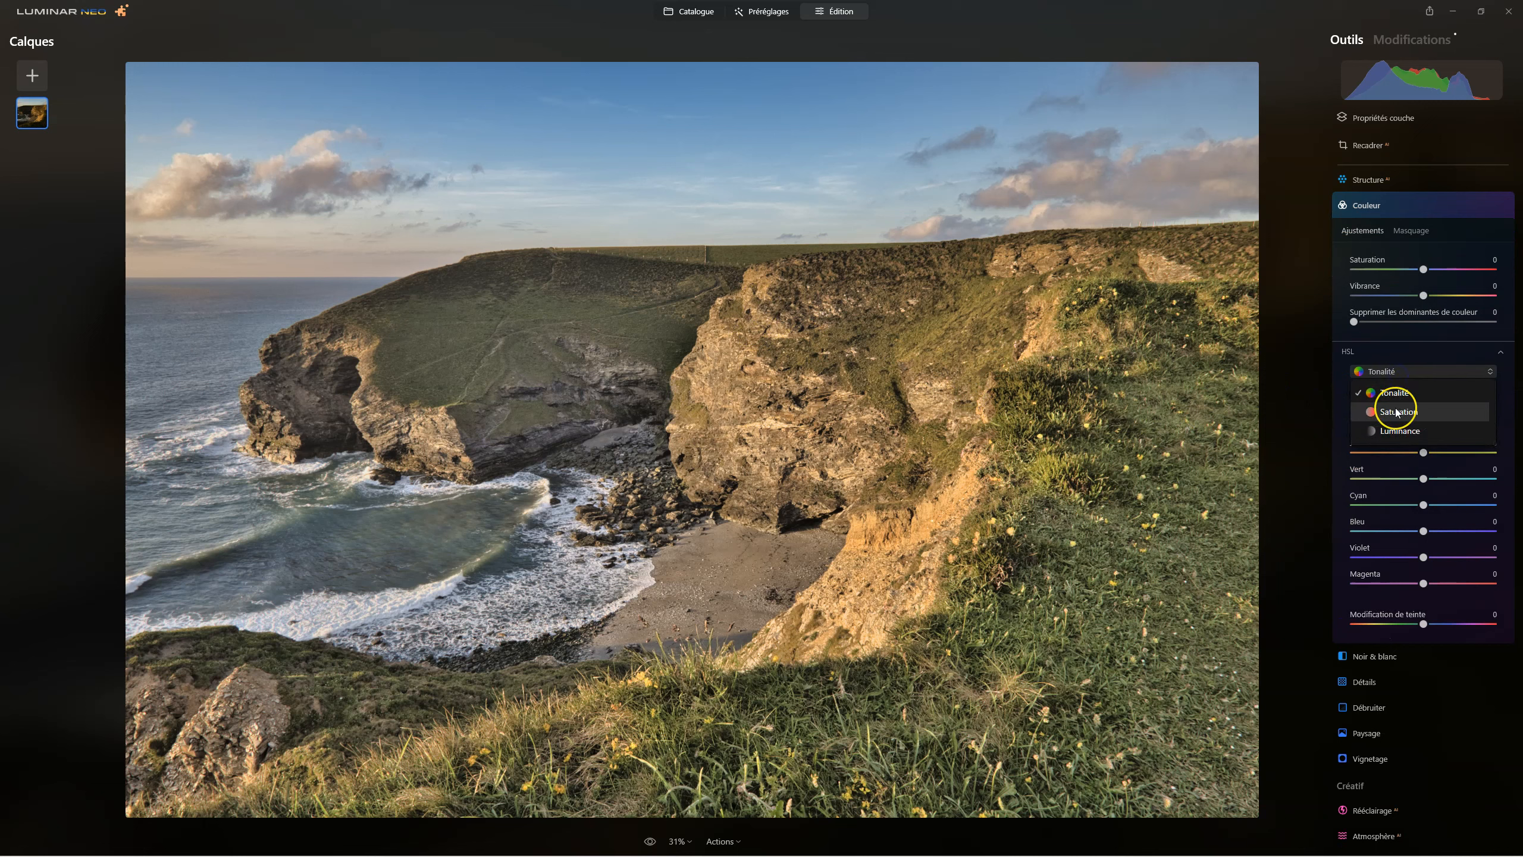
left_click(1390, 376)
left_click(1397, 430)
left_click(1388, 373)
left_click(1395, 395)
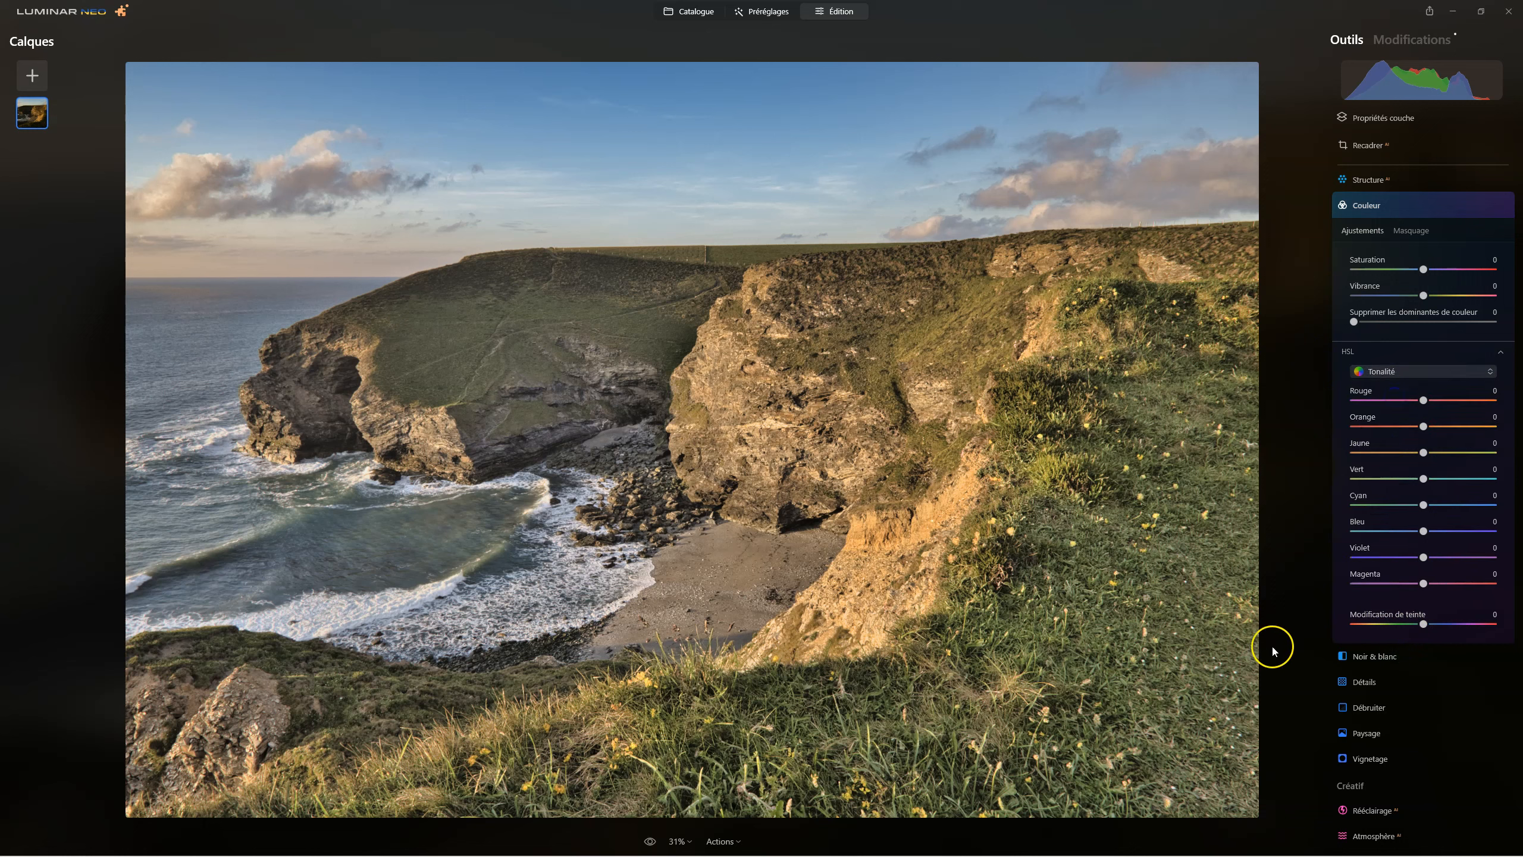
Shift the Vert hue to -78 and compare the photo with and without the color adjustment.
left_click(1424, 479)
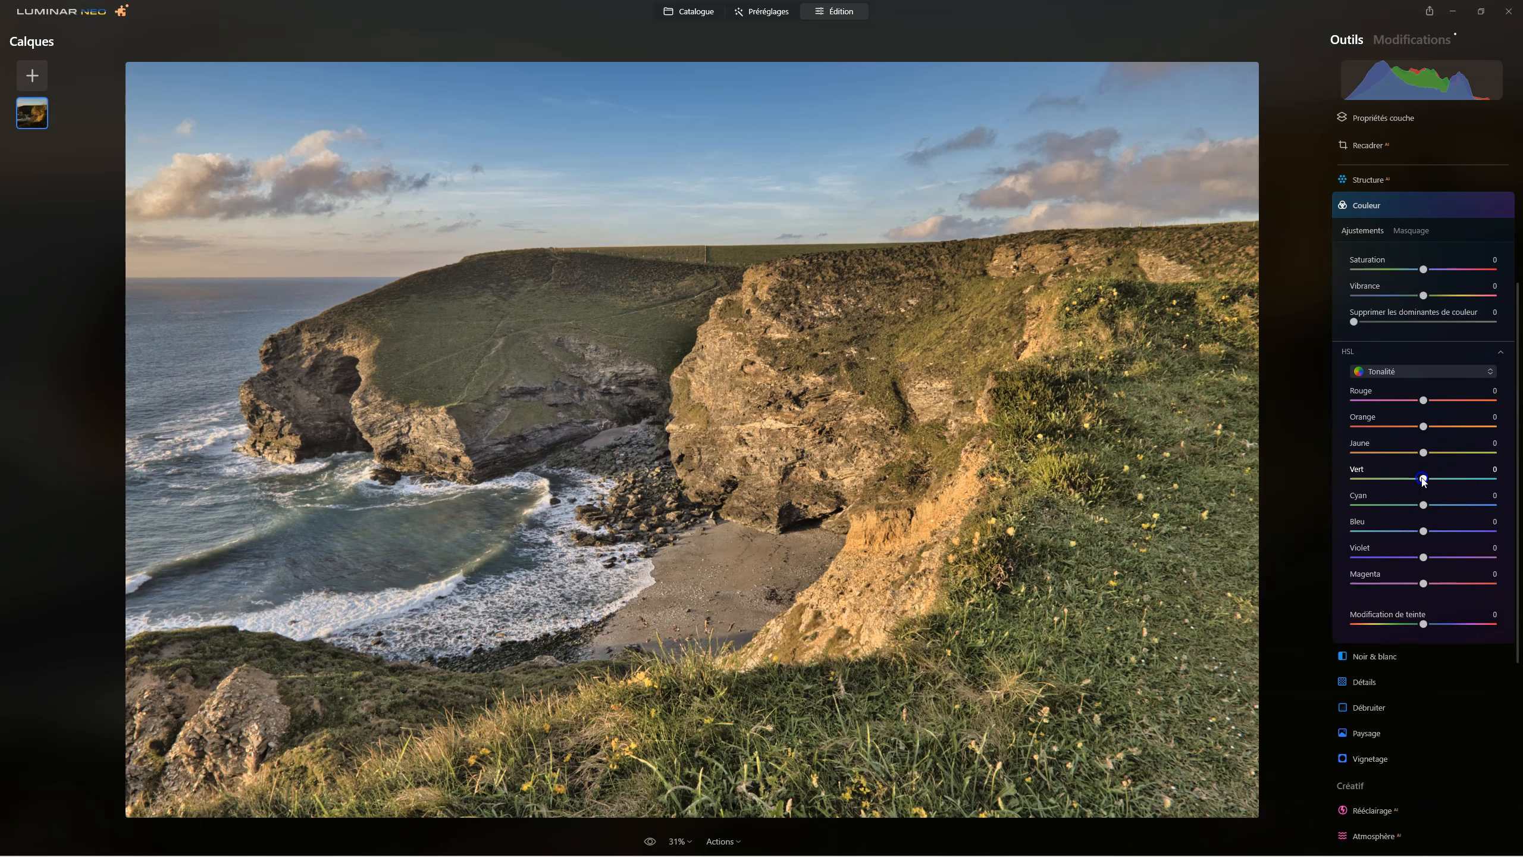
left_click_drag(1424, 481, 1369, 479)
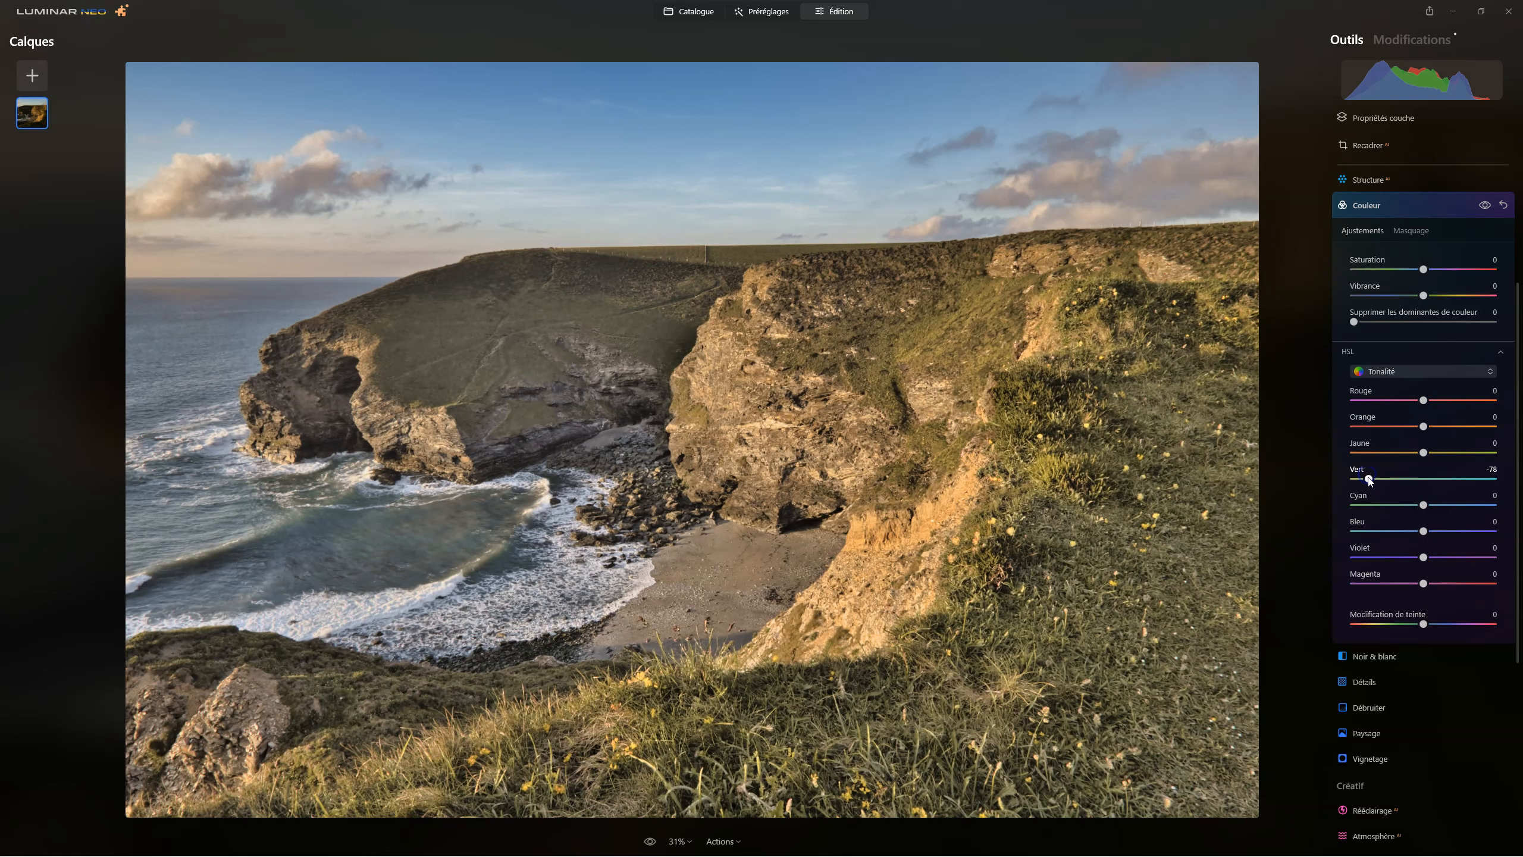
left_click(1483, 205)
left_click(1484, 205)
Try the Jaune hue in both directions, settling on -43, and set the Orange hue to -21 and Rouge to -5.
left_click_drag(1426, 454, 1410, 451)
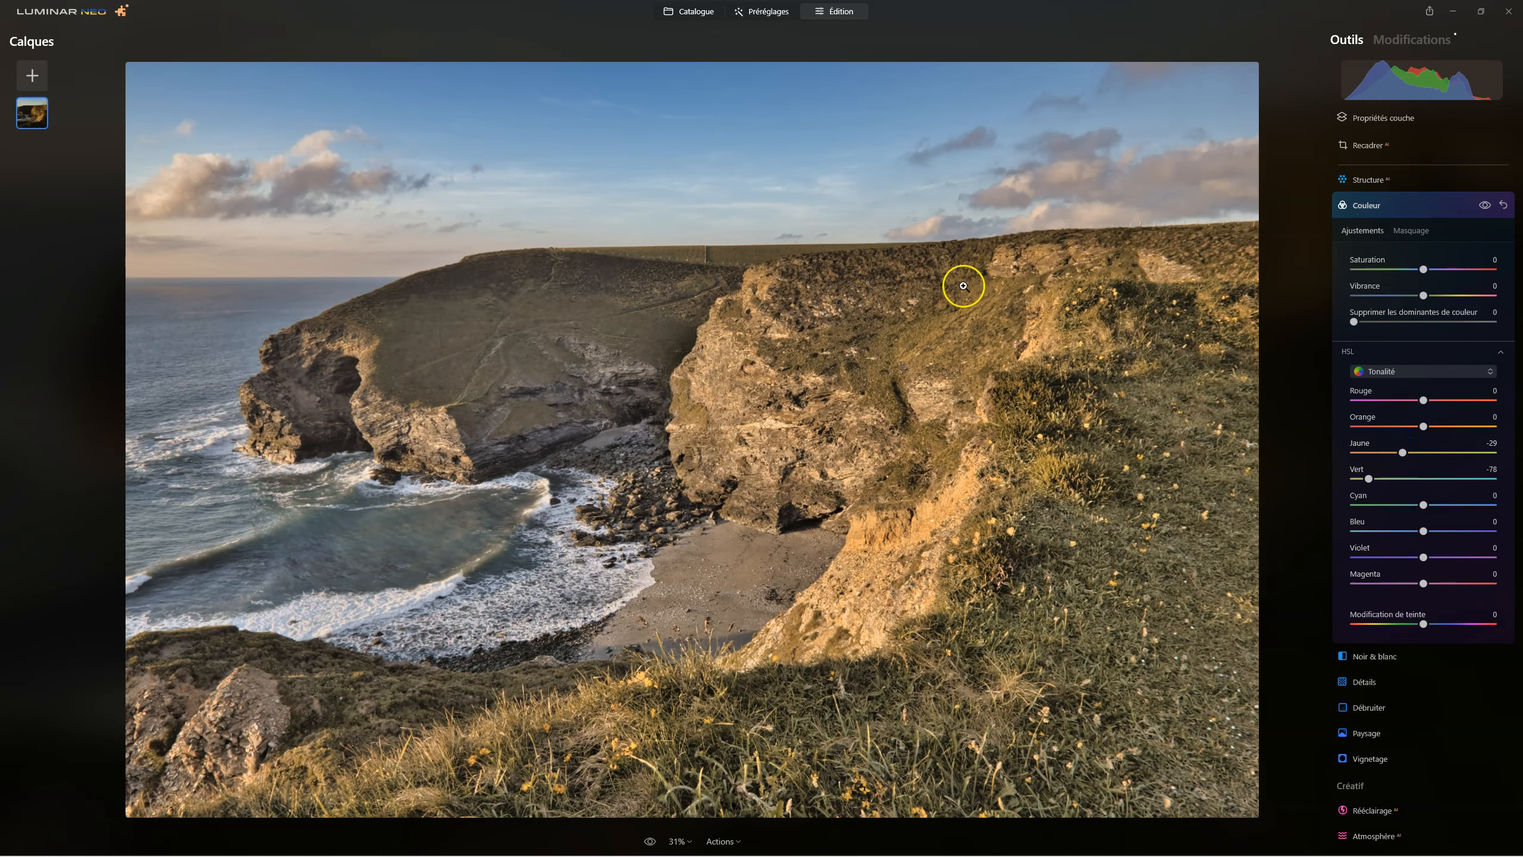
left_click_drag(1403, 455, 1452, 446)
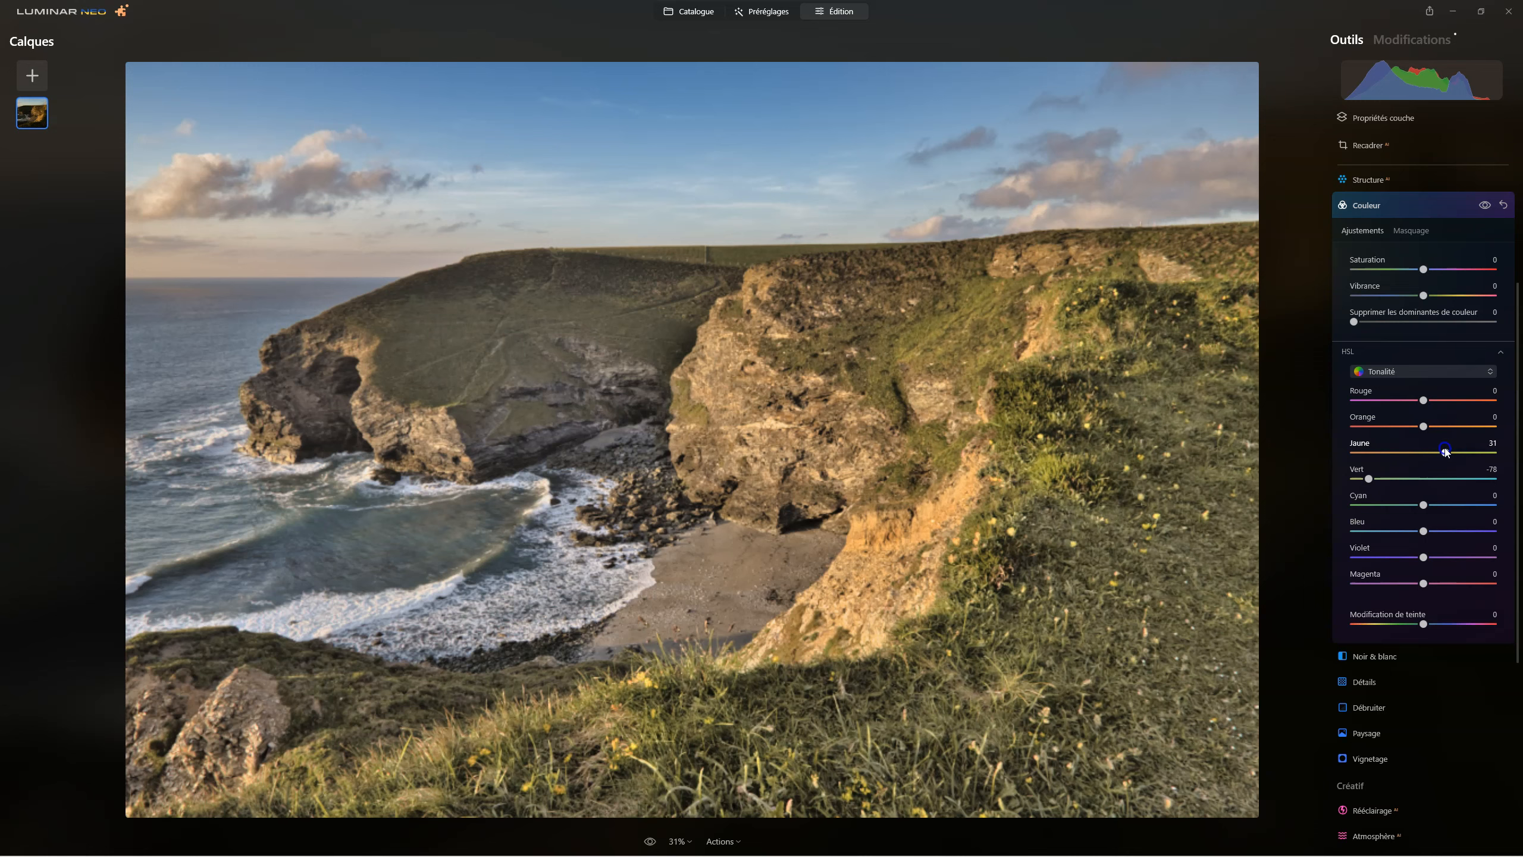
mouse_move(1402, 451)
left_mouse_down()
mouse_move(1437, 453)
mouse_move(1401, 452)
mouse_move(1431, 451)
mouse_move(1404, 453)
mouse_move(1420, 425)
mouse_move(1372, 431)
mouse_move(1439, 428)
mouse_move(1388, 428)
mouse_move(1421, 428)
left_mouse_up()
mouse_move(1416, 429)
left_mouse_down()
mouse_move(1379, 401)
mouse_move(1483, 401)
mouse_move(1420, 408)
left_mouse_up()
Compare the photo repeatedly with and without the HSL hue changes.
left_click(1484, 205)
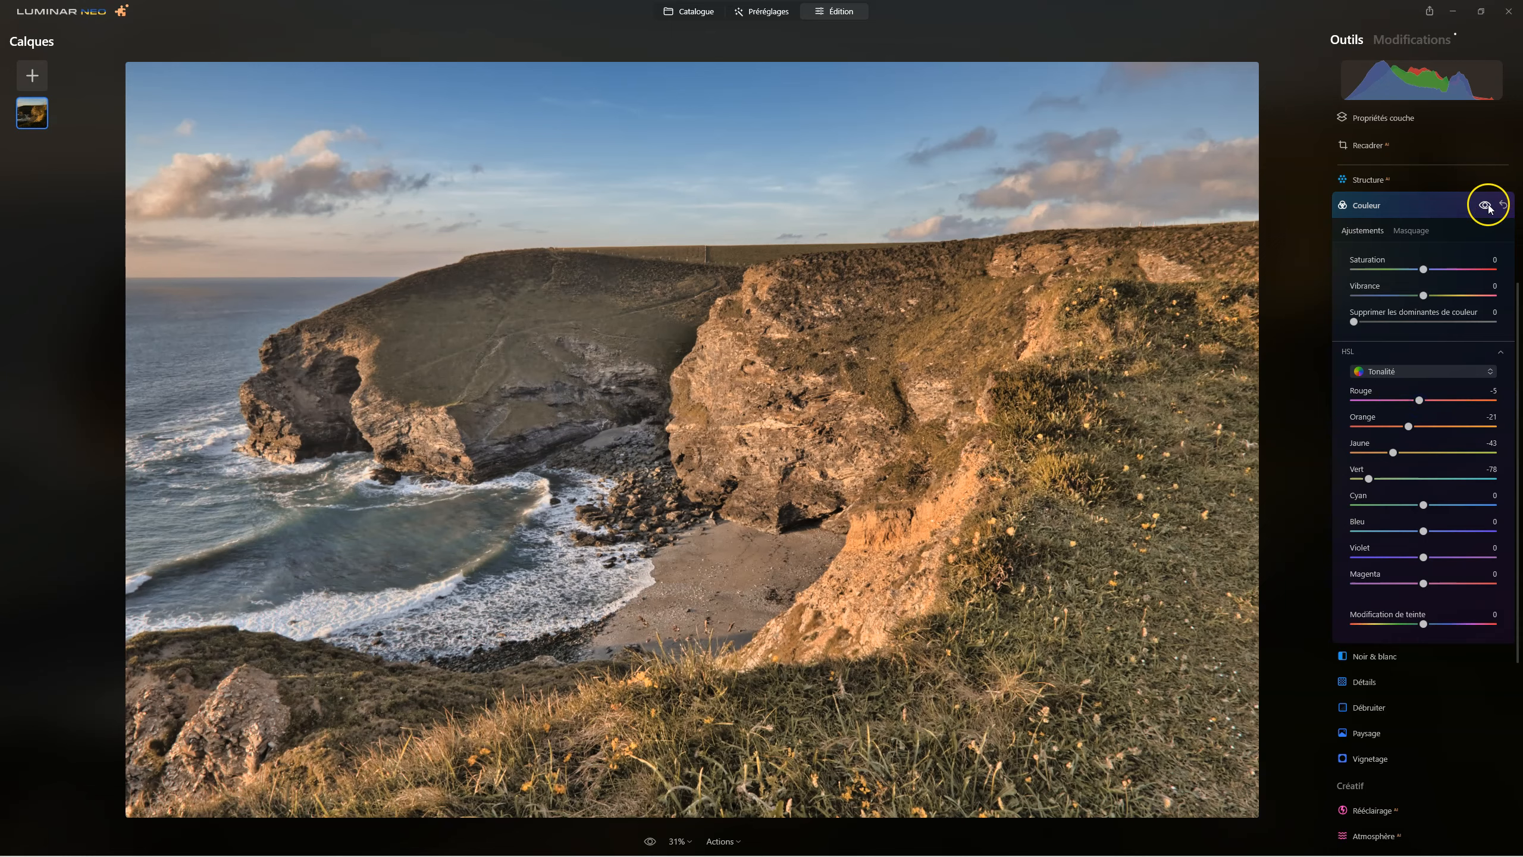
left_click(1489, 206)
left_click(1486, 205)
left_click(1486, 206)
left_click(1486, 205)
left_click(1486, 206)
Set the Vert hue to -36 and the Jaune hue to -24, checking the result against the unadjusted colors.
left_click_drag(1369, 478, 1418, 455)
left_click(1481, 207)
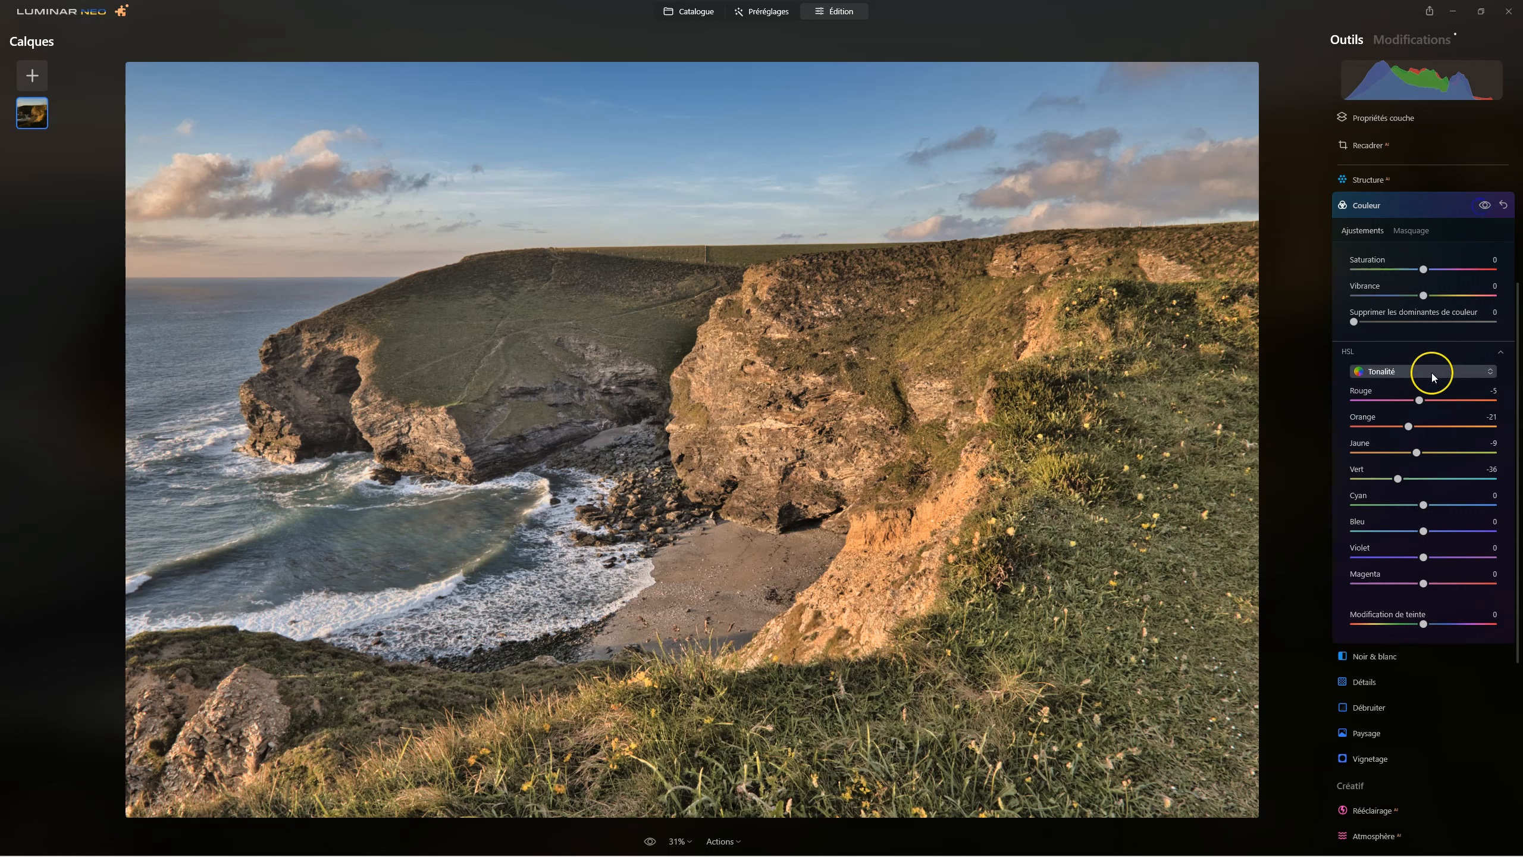
left_click_drag(1416, 454, 1406, 455)
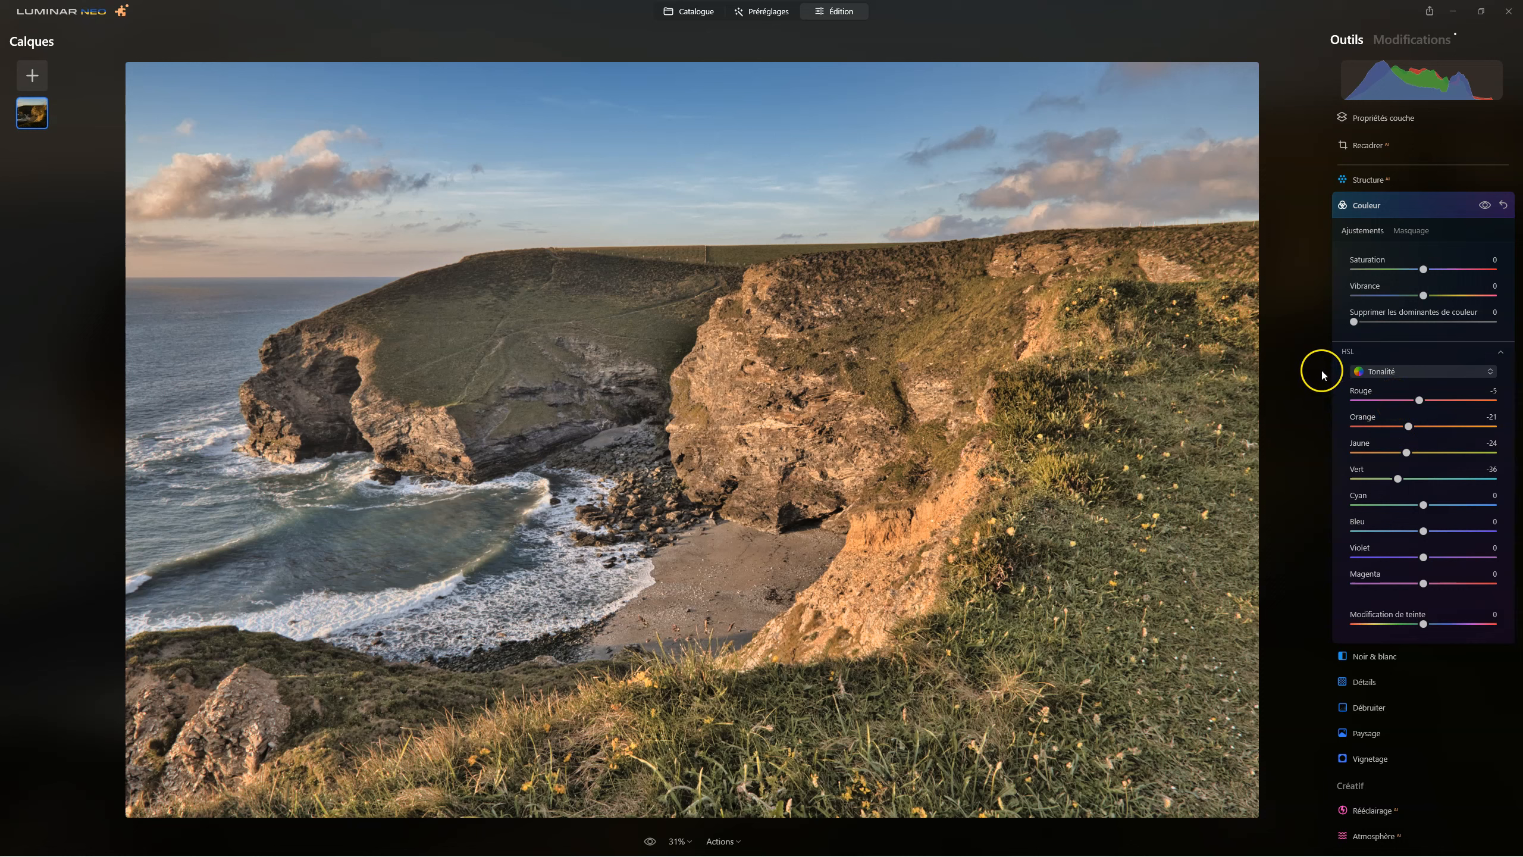
In the HSL Saturation mode, set Bleu to 50 and Cyan to 8.
left_click(1377, 370)
left_click(1386, 416)
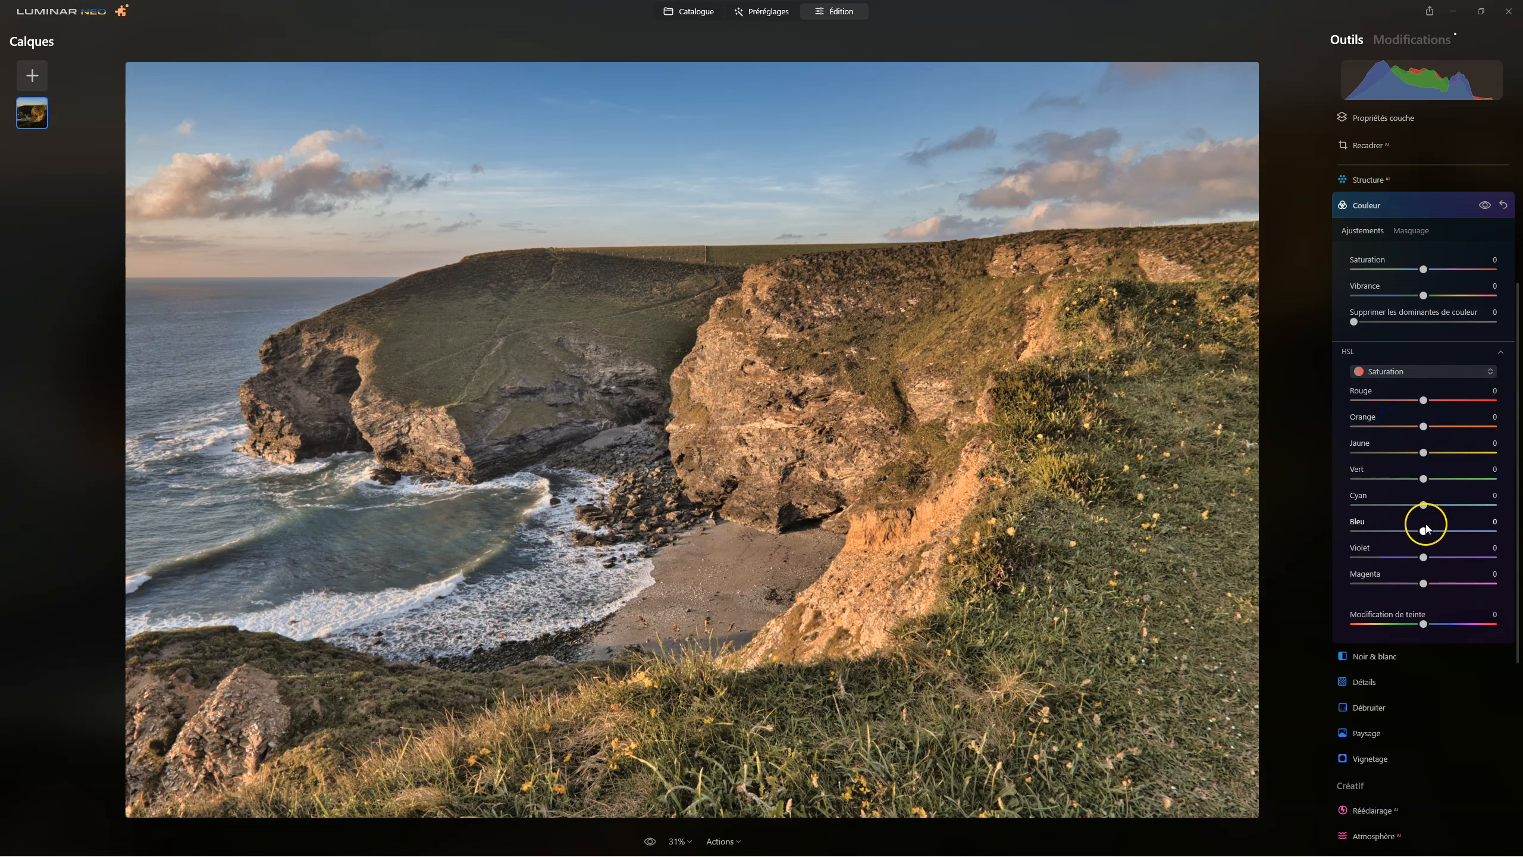
left_click_drag(1425, 530, 1458, 531)
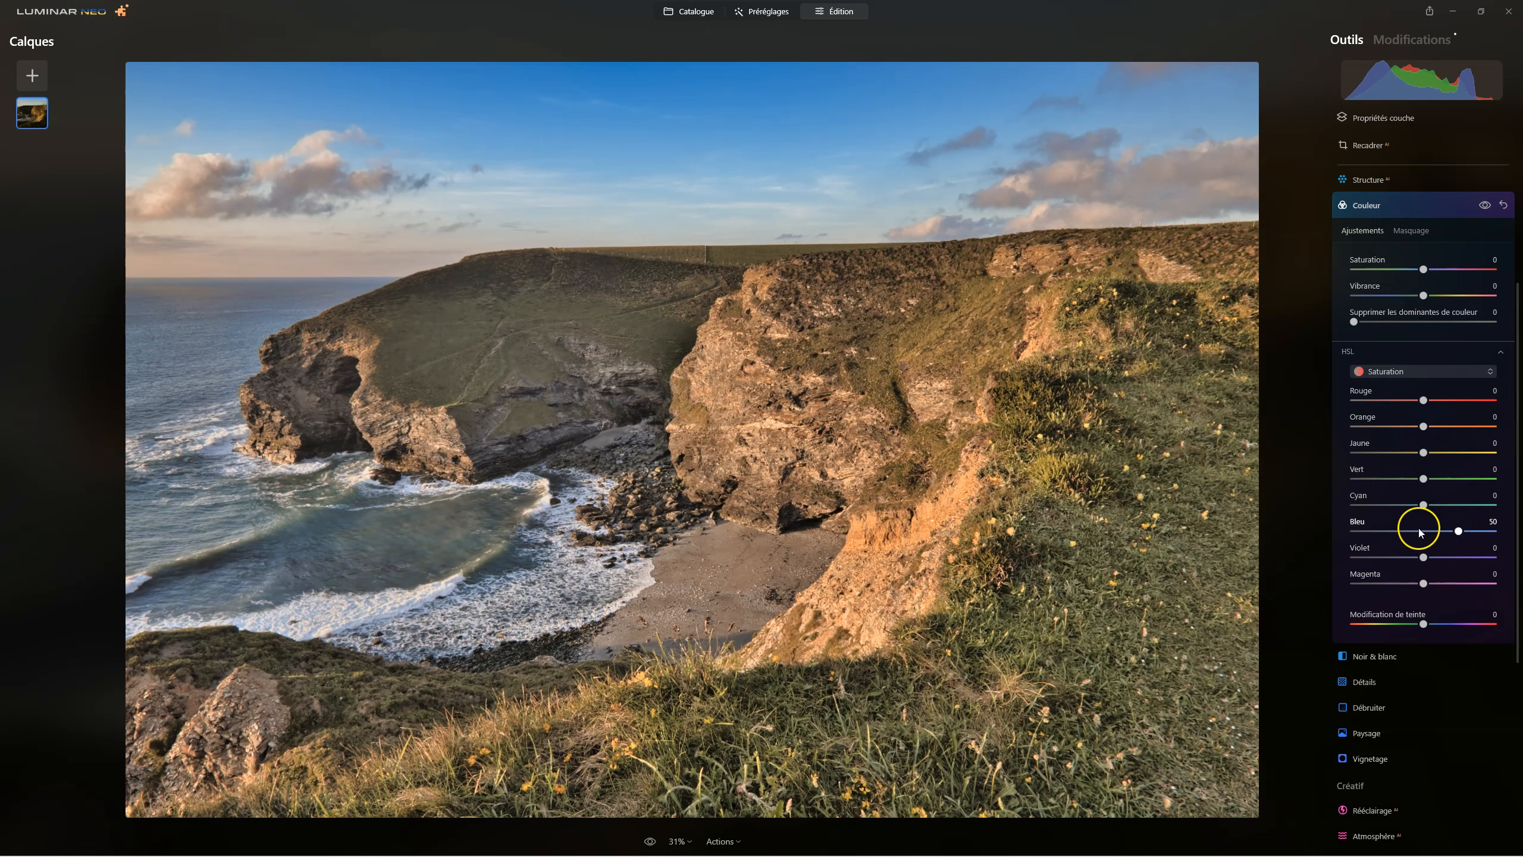
mouse_move(1425, 505)
left_mouse_down()
mouse_move(1452, 504)
mouse_move(1432, 489)
left_mouse_up()
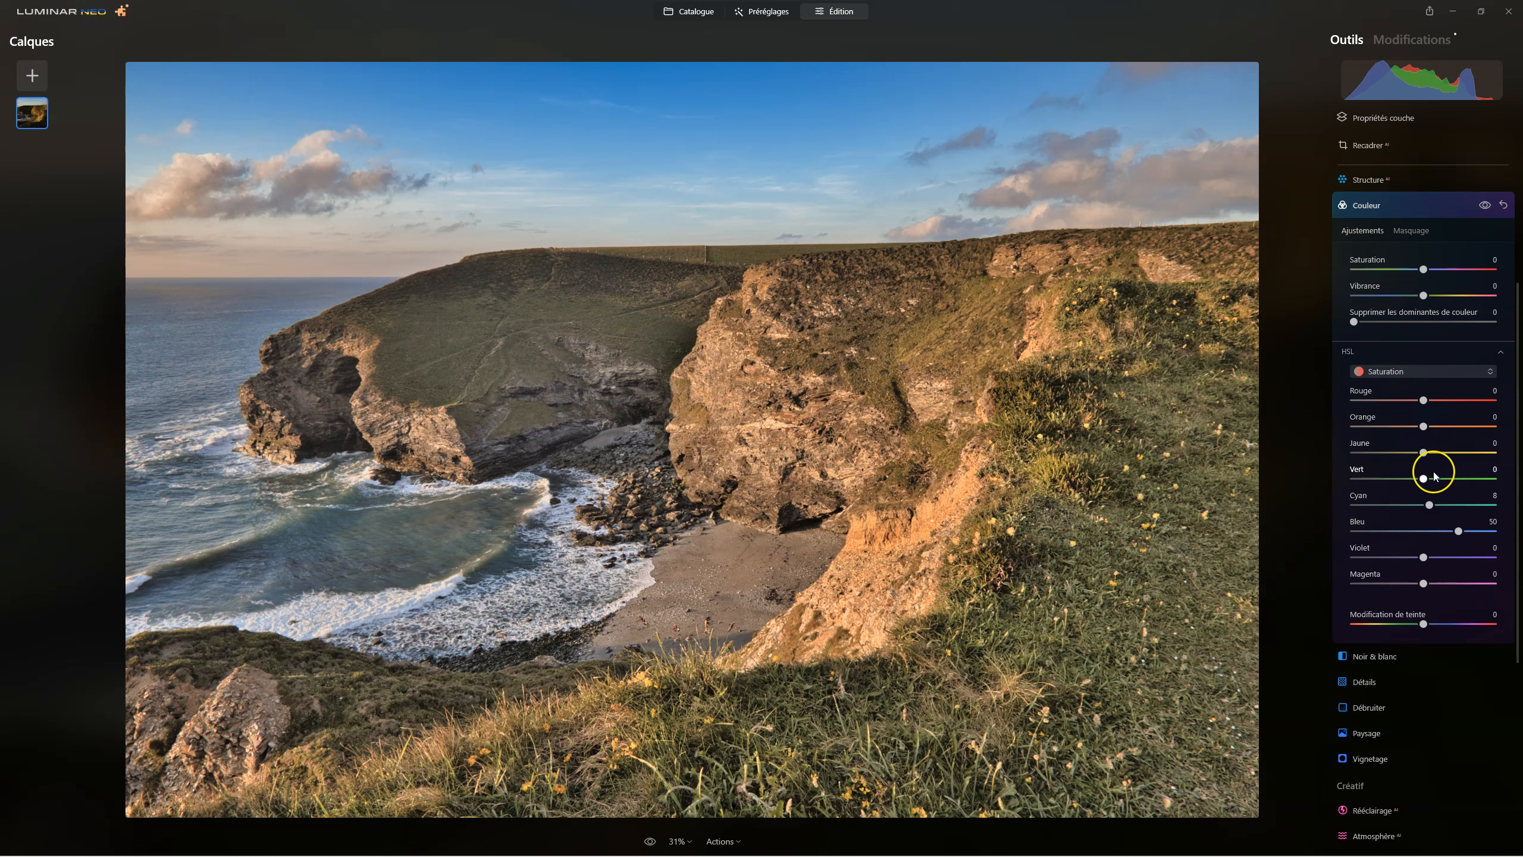
Set the HSL saturation of Vert to 32, Jaune to 14, Orange to 23 and Rouge to 17.
left_click_drag(1425, 479, 1438, 479)
left_click_drag(1438, 480, 1447, 480)
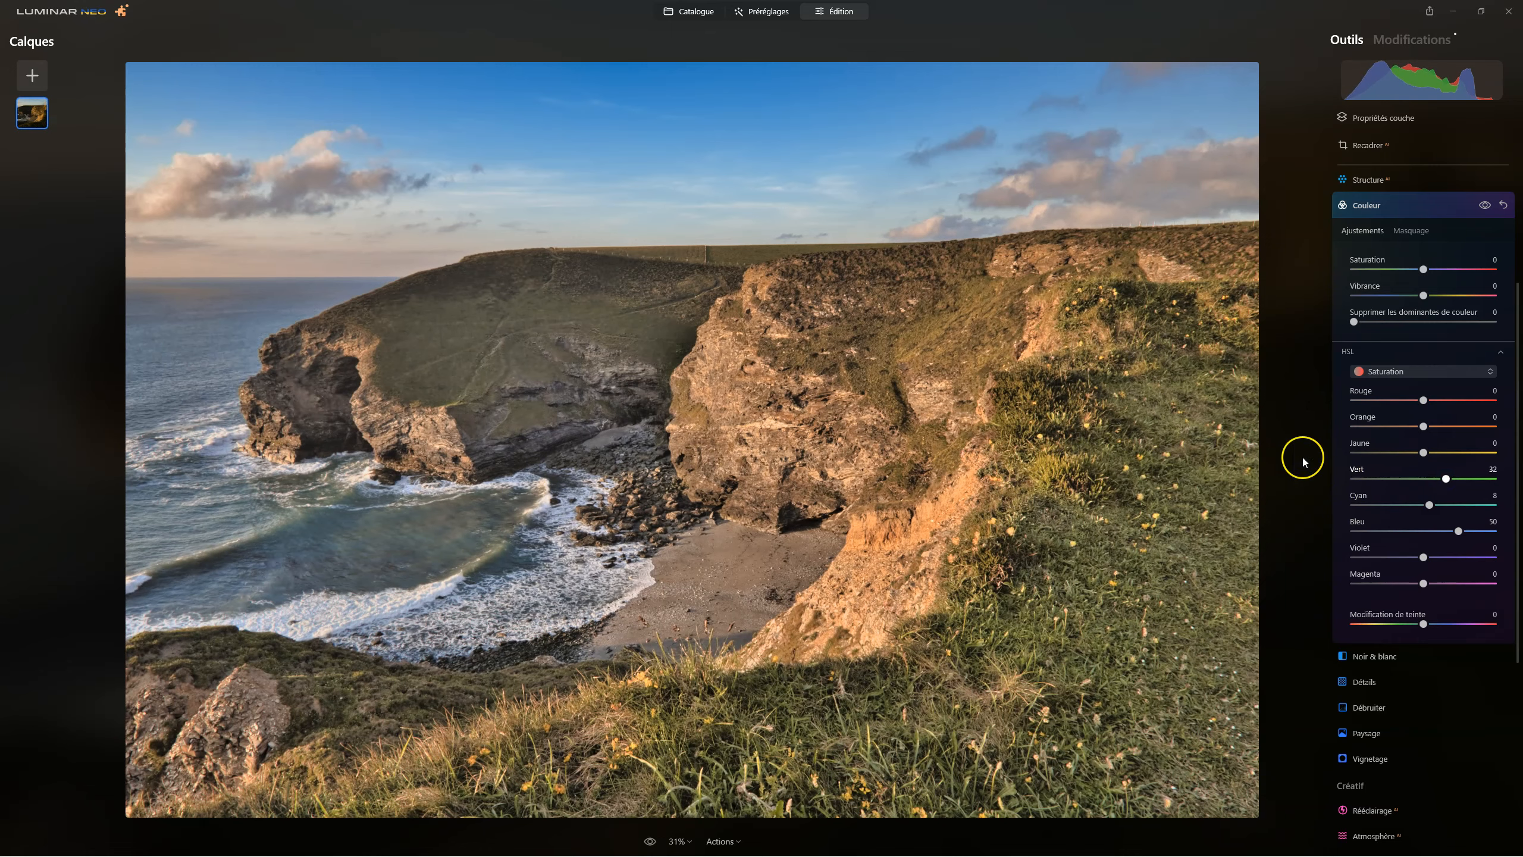
left_click(1485, 205)
left_click(1485, 205)
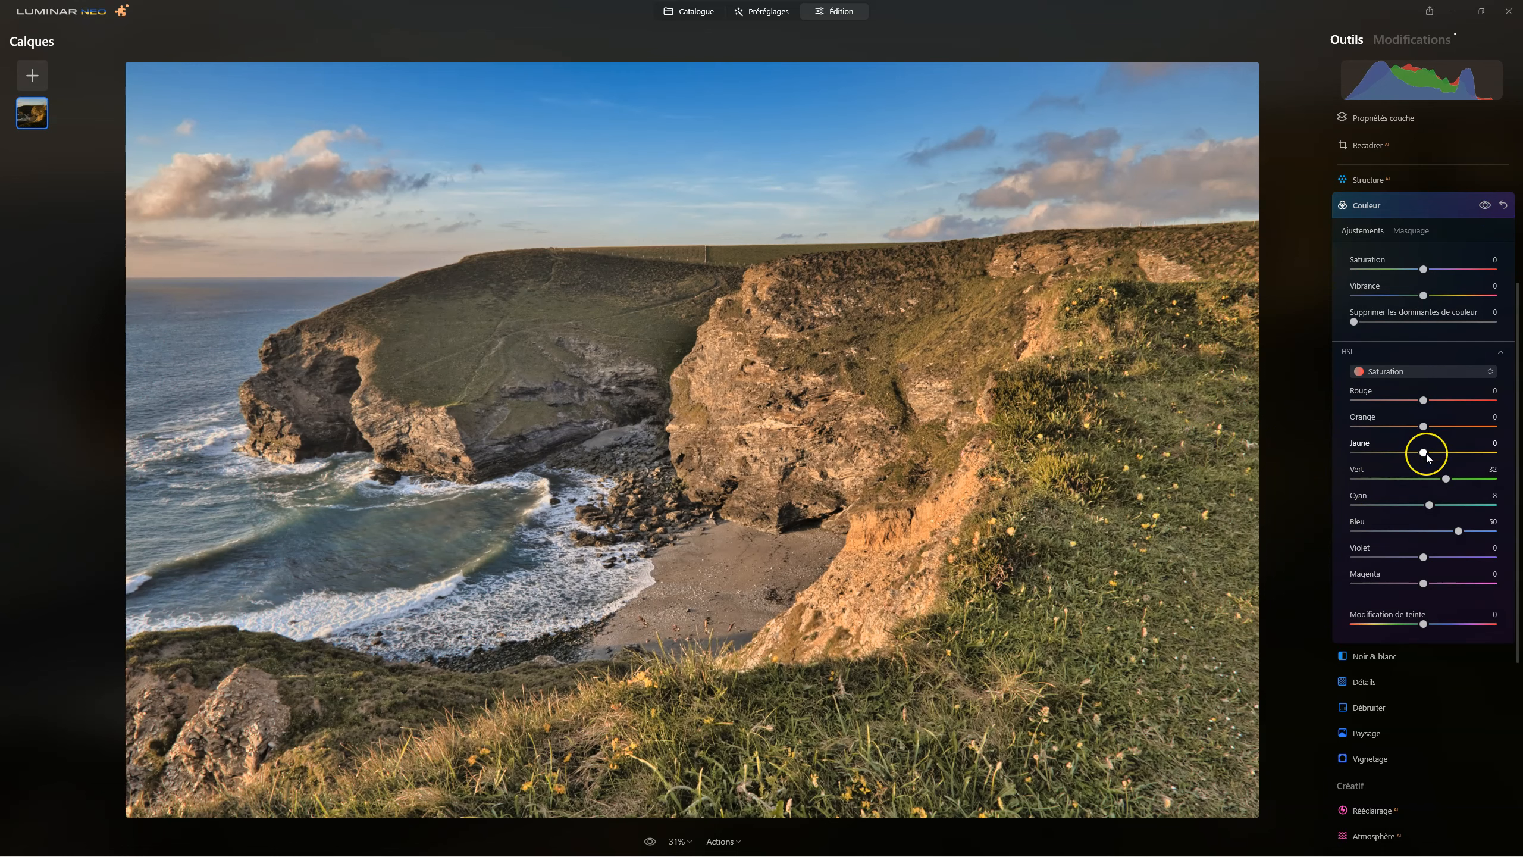
mouse_move(1425, 454)
left_mouse_down()
mouse_move(1426, 427)
mouse_move(1454, 428)
mouse_move(1429, 428)
left_mouse_up()
left_click_drag(1425, 399, 1444, 400)
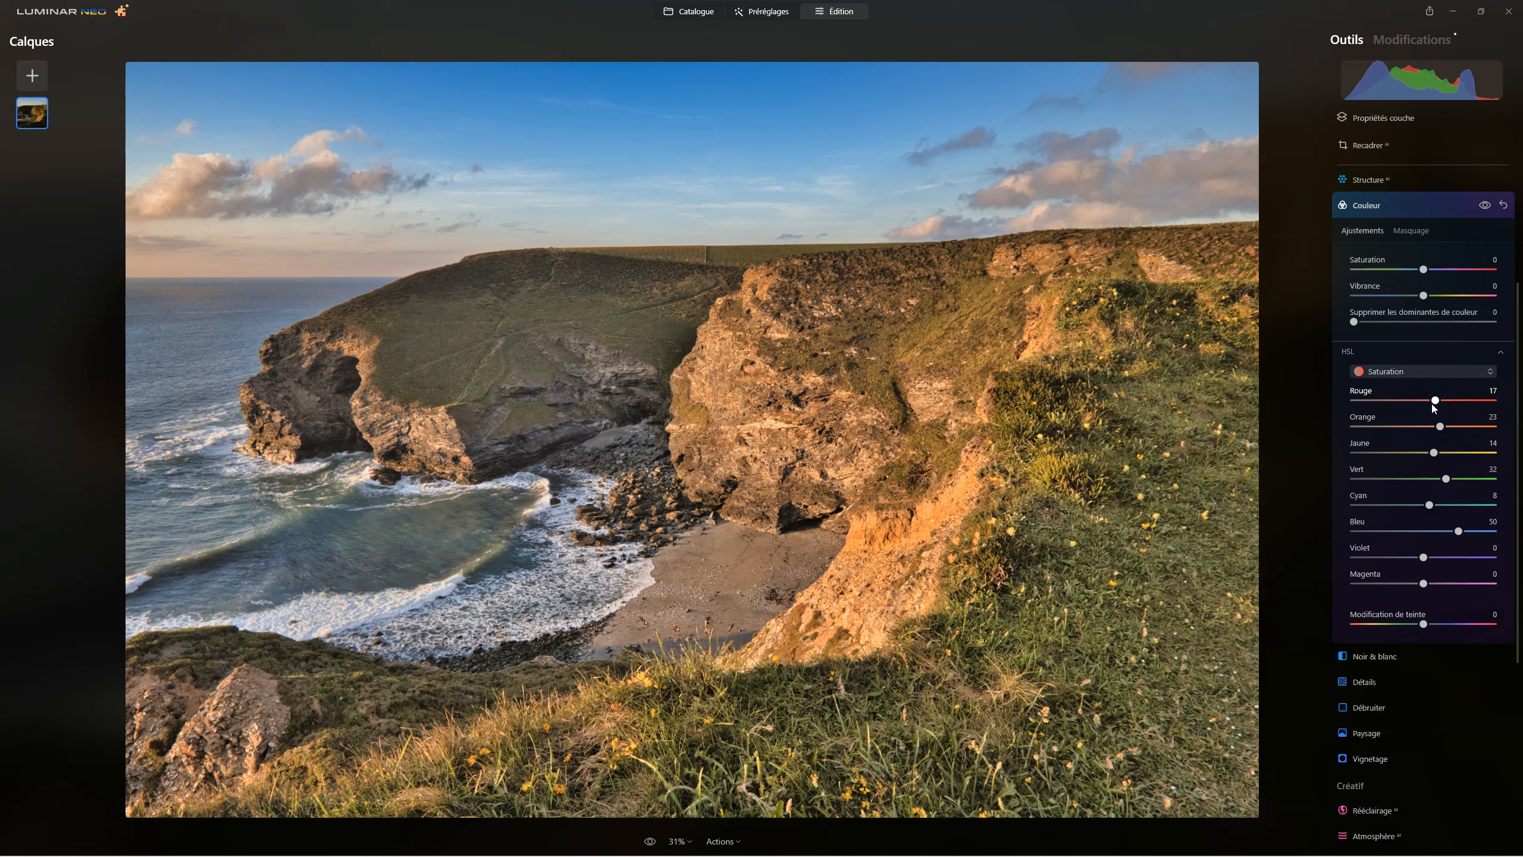
Set the HSL luminance of Bleu to -16 and compare the photo with and without the color adjustments.
left_click(1429, 372)
left_click(1400, 430)
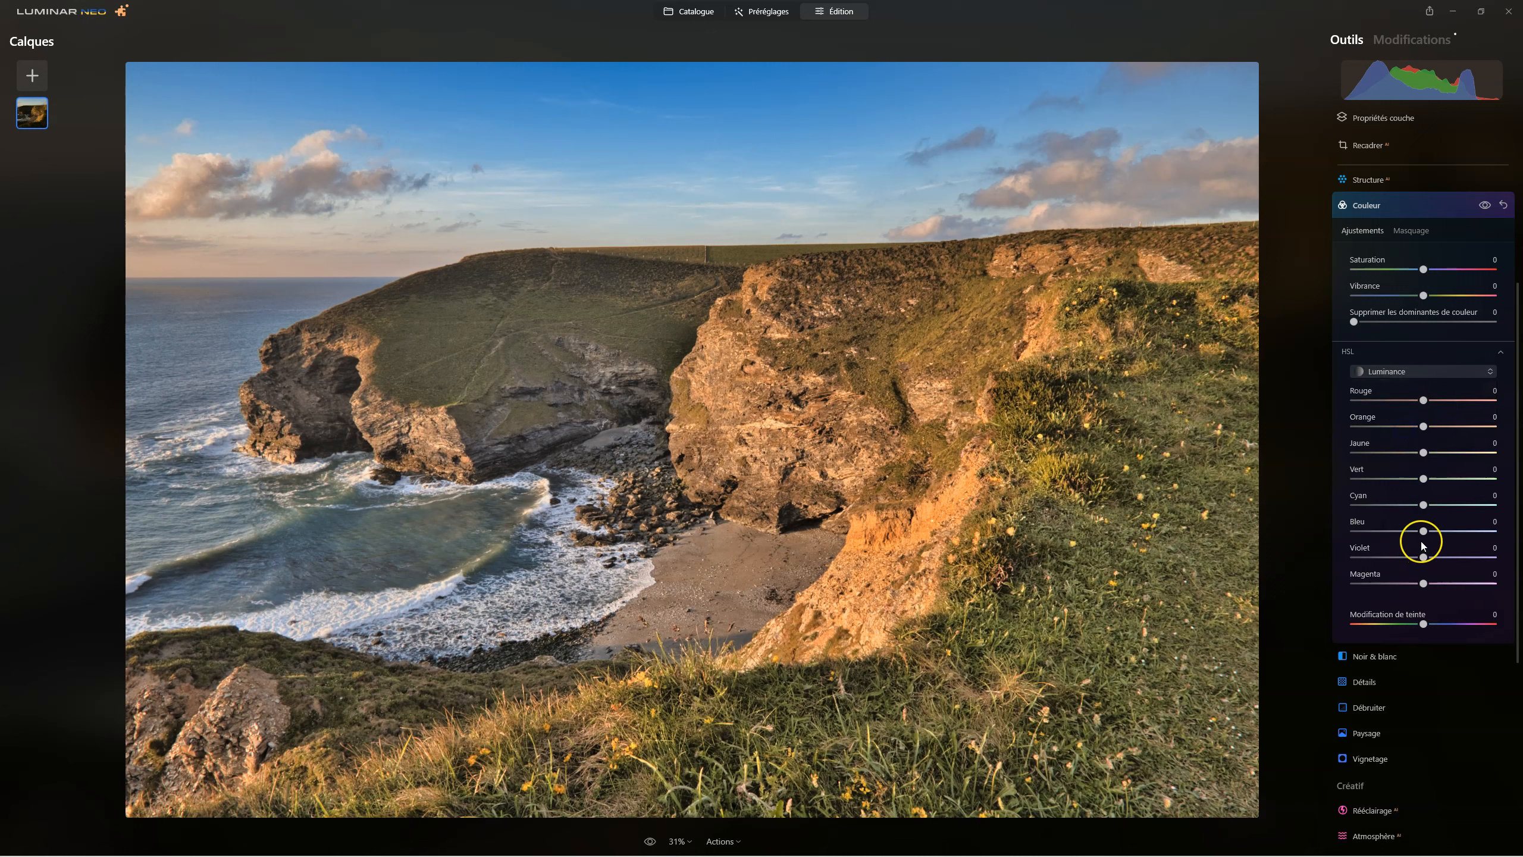
mouse_move(1434, 537)
left_mouse_down()
mouse_move(1390, 530)
mouse_move(1428, 528)
mouse_move(1413, 528)
left_mouse_up()
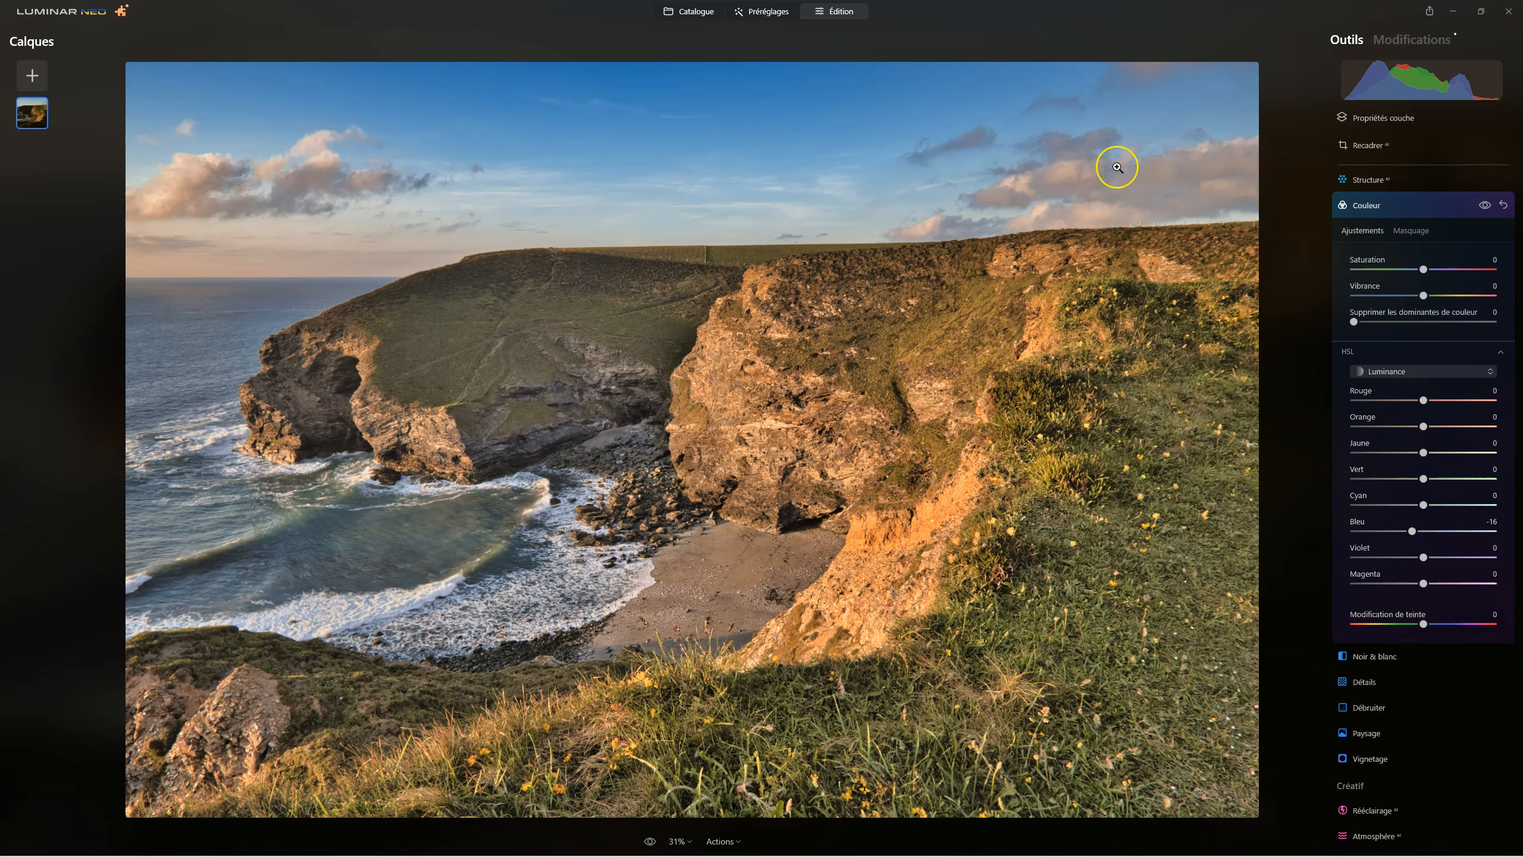
left_click(1487, 205)
left_click(1482, 207)
left_click(1483, 208)
left_click(1483, 207)
left_click(1482, 207)
left_click(1482, 207)
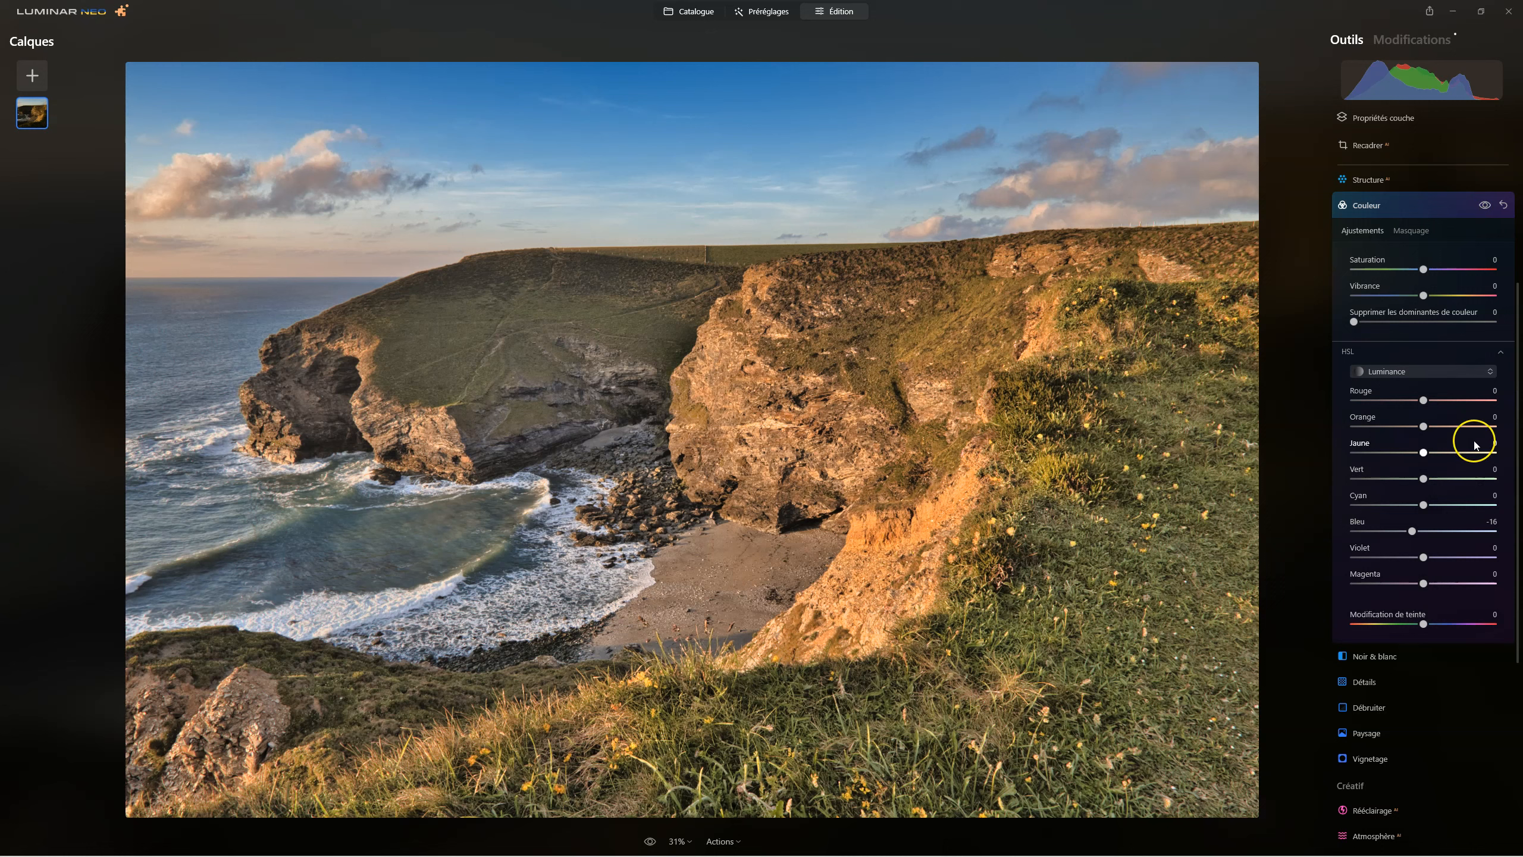
Set the HSL luminance of Vert to 13, Jaune to 2, Orange to 6 and Rouge to 29, and check before and after.
mouse_move(1425, 478)
left_mouse_down()
mouse_move(1463, 479)
mouse_move(1433, 478)
mouse_move(1438, 454)
mouse_move(1397, 455)
mouse_move(1427, 456)
left_mouse_up()
left_click_drag(1424, 426, 1444, 399)
left_click(1486, 206)
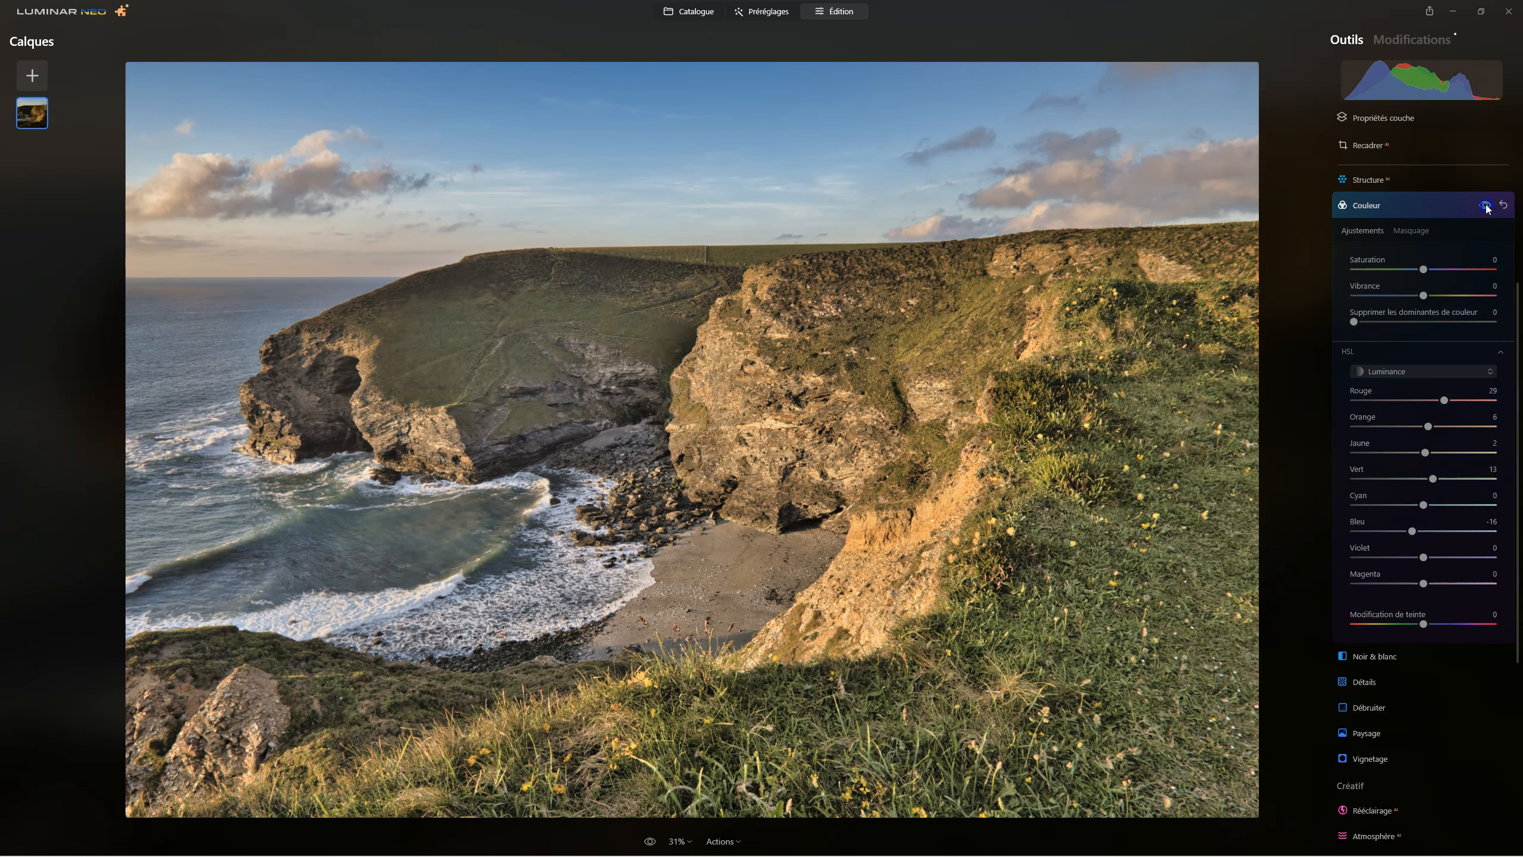
left_click(1487, 205)
left_click(1486, 205)
left_click(1487, 205)
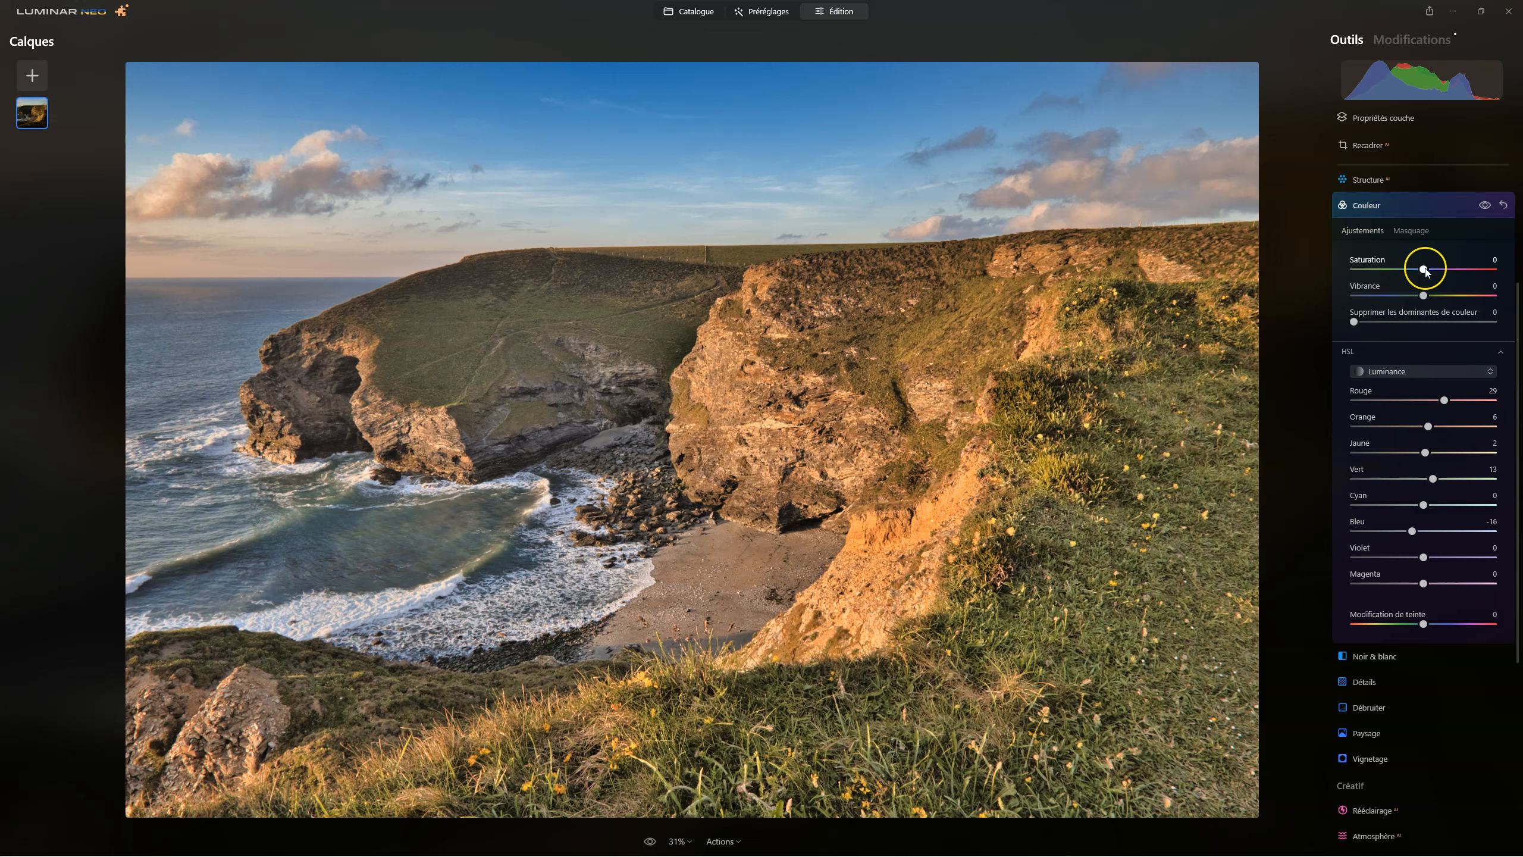
Try an overall Vibrance of 13, reset it to 0, and set the overall Saturation to 15.
mouse_move(1423, 269)
left_mouse_down()
mouse_move(1442, 267)
mouse_move(1406, 281)
mouse_move(1424, 270)
left_mouse_up()
mouse_move(1423, 295)
left_mouse_down()
mouse_move(1446, 300)
mouse_move(1412, 300)
mouse_move(1439, 299)
left_mouse_up()
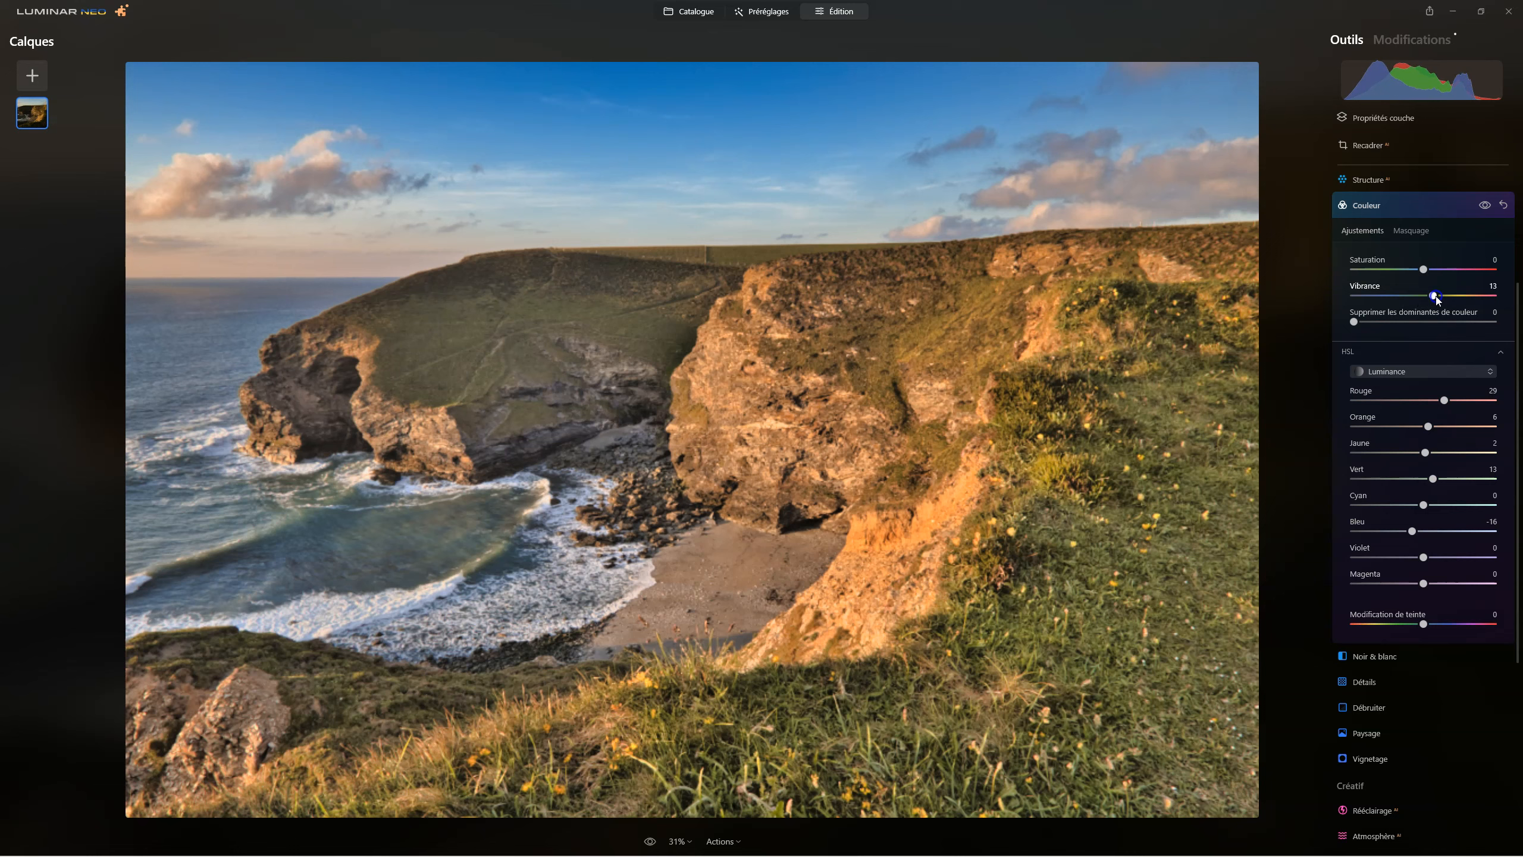
double_click(1435, 296)
left_click(1425, 269)
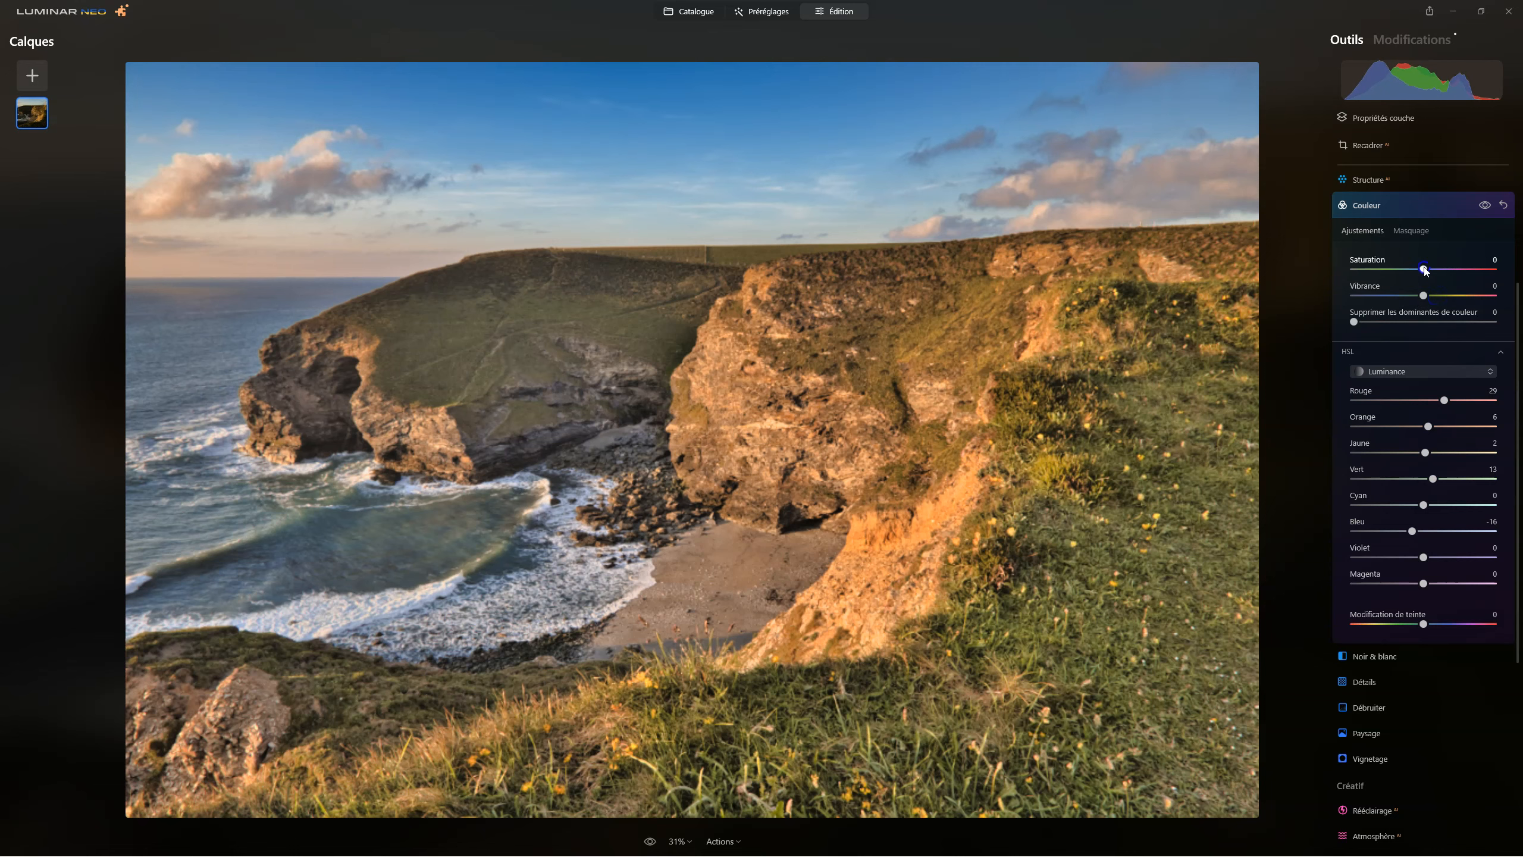
left_click_drag(1430, 271, 1432, 271)
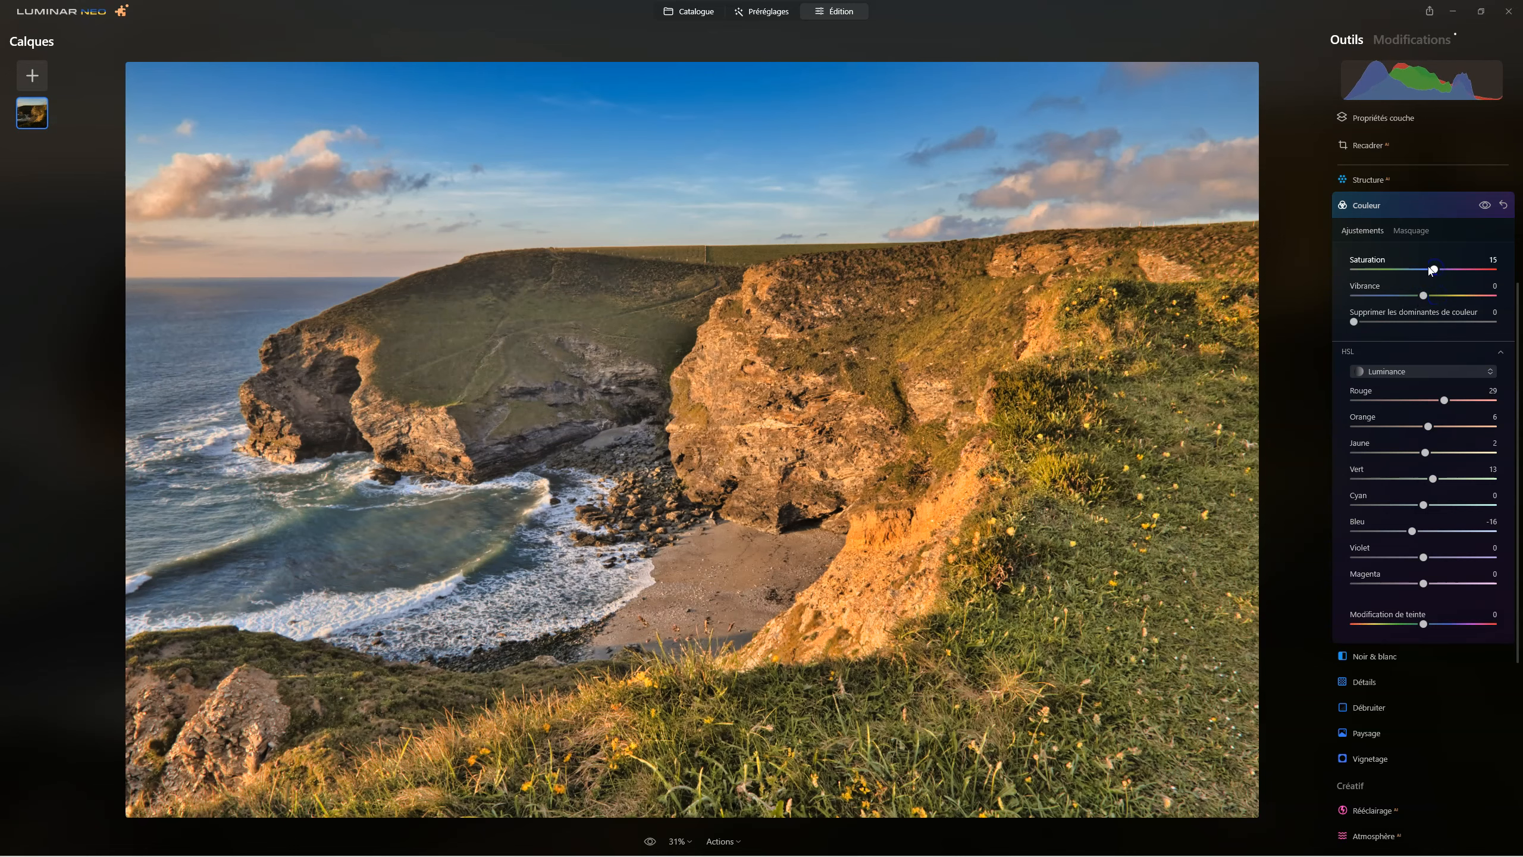
Compare the photo with and without the Couleur adjustments, collapse the tool, and compare the whole edit with the original.
left_click(1484, 206)
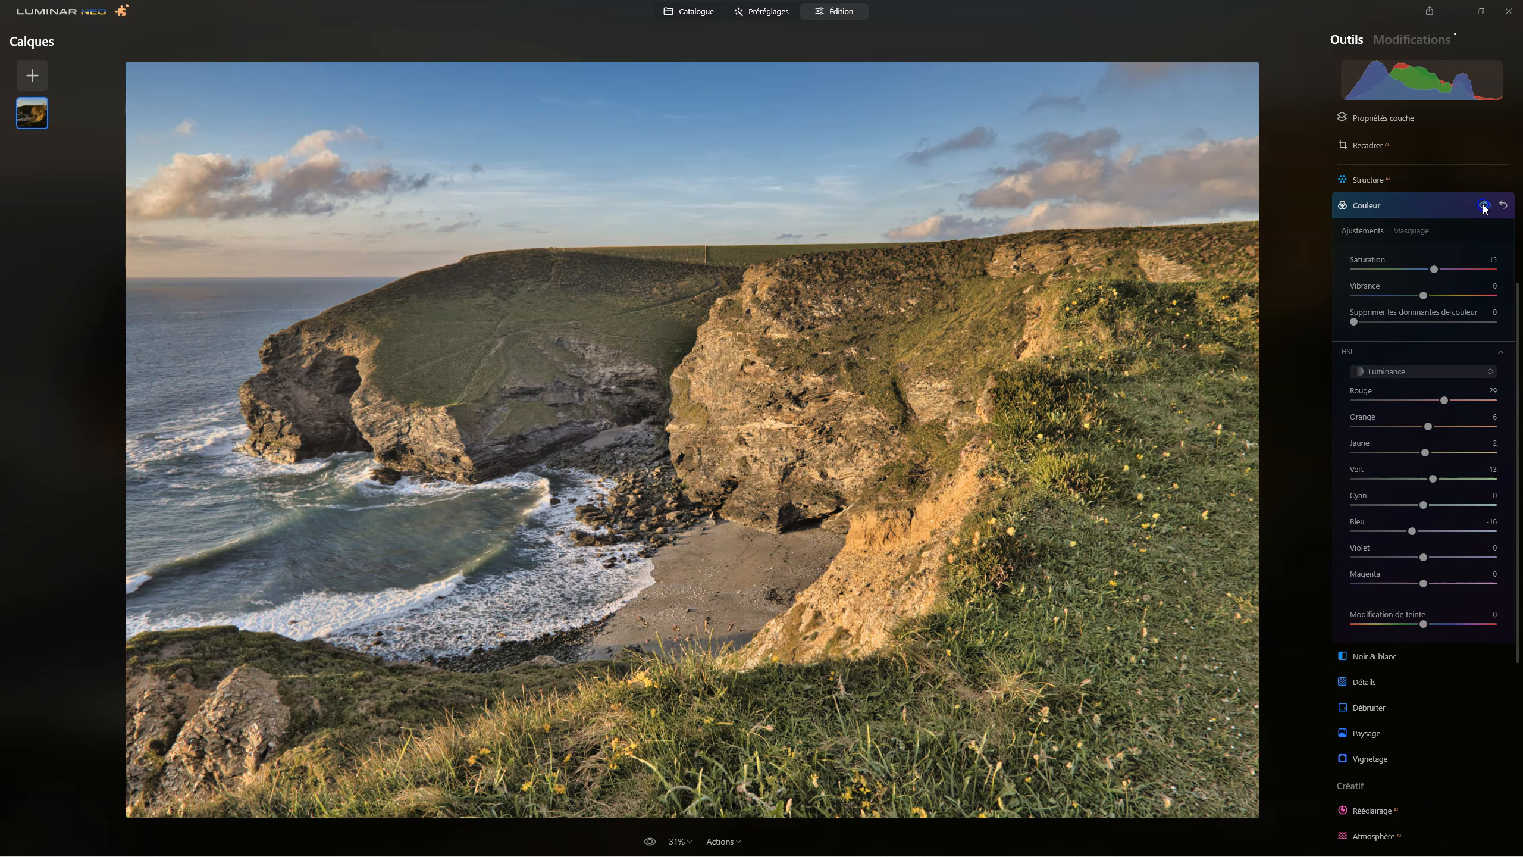
left_click(1485, 206)
left_click(1484, 206)
left_click(1485, 206)
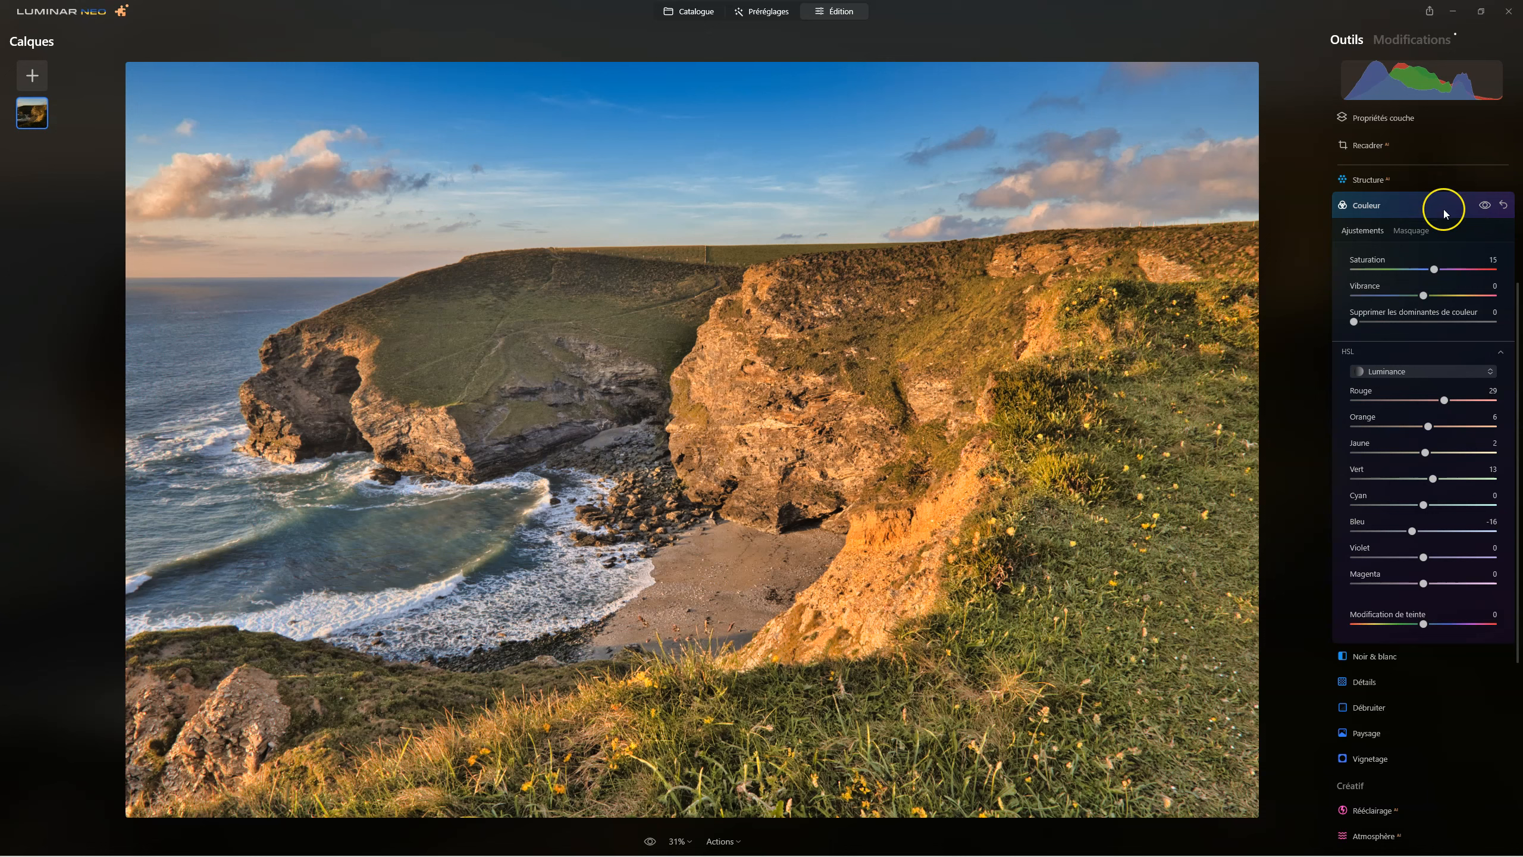
left_click(1366, 206)
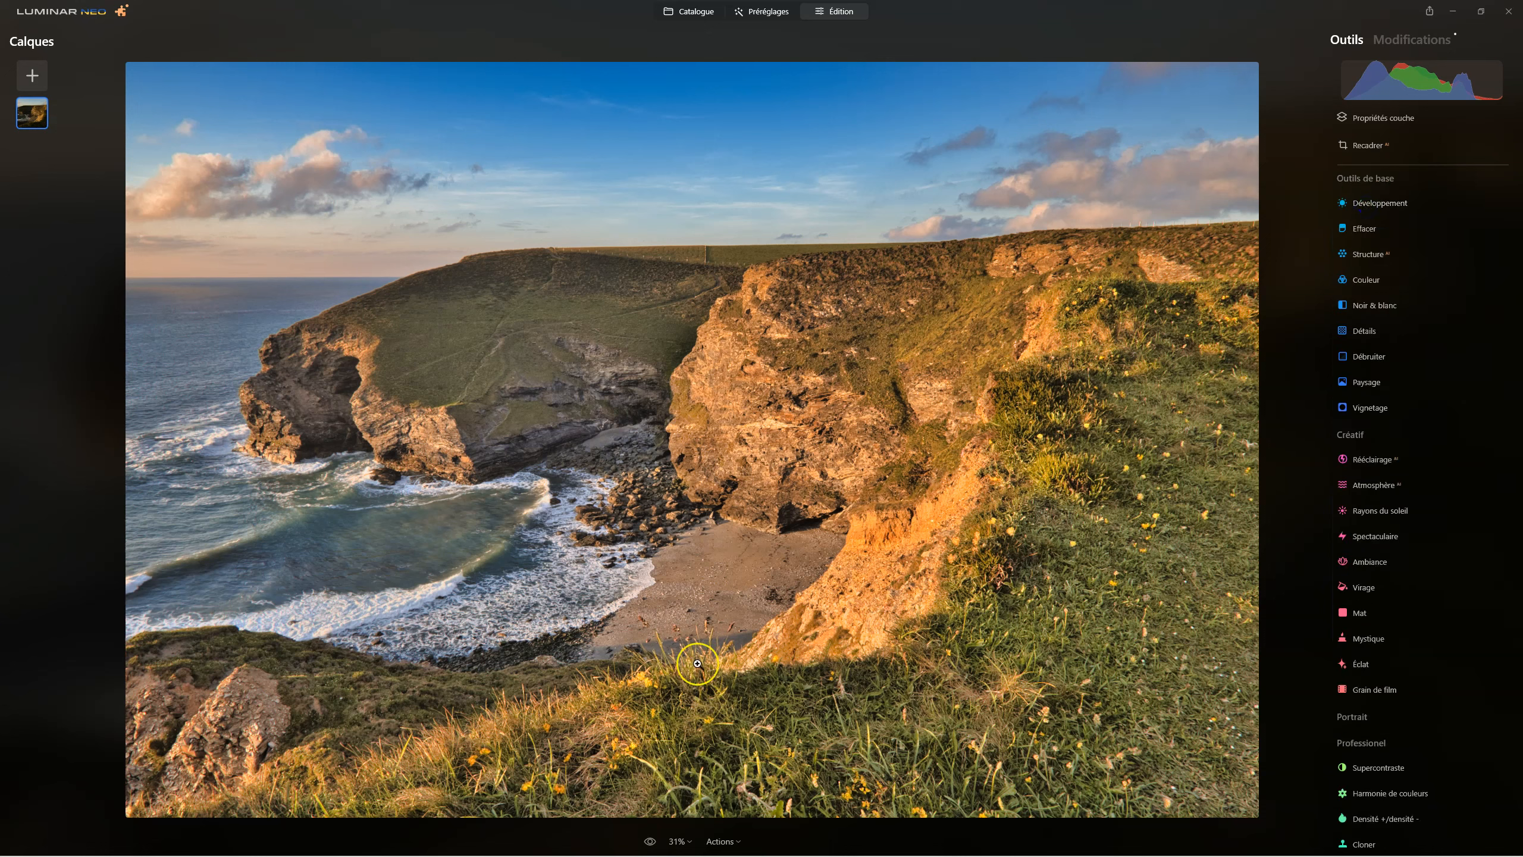
left_click(650, 841)
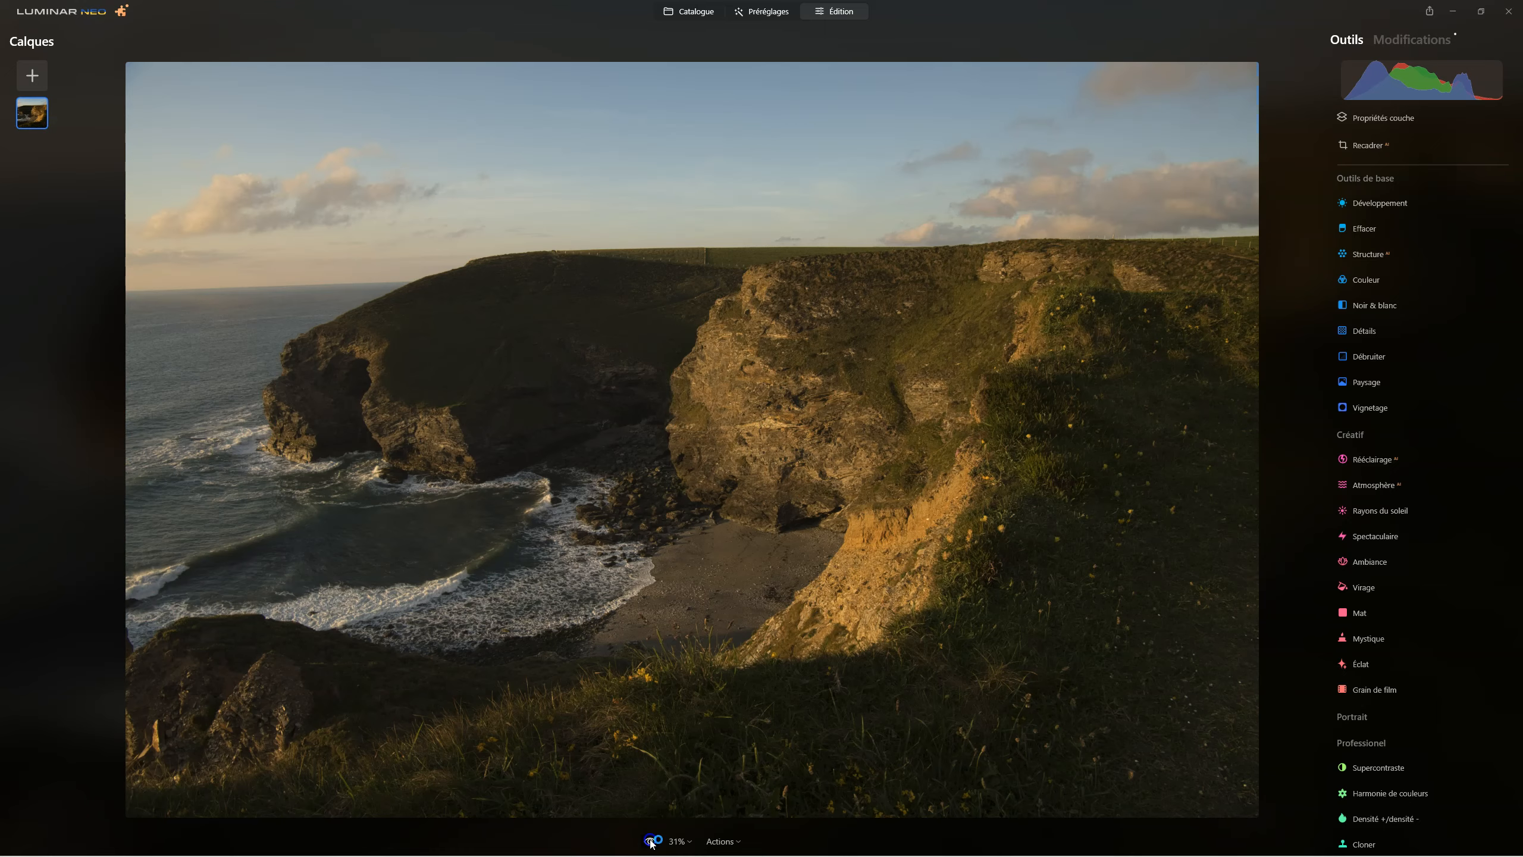
left_click(652, 842)
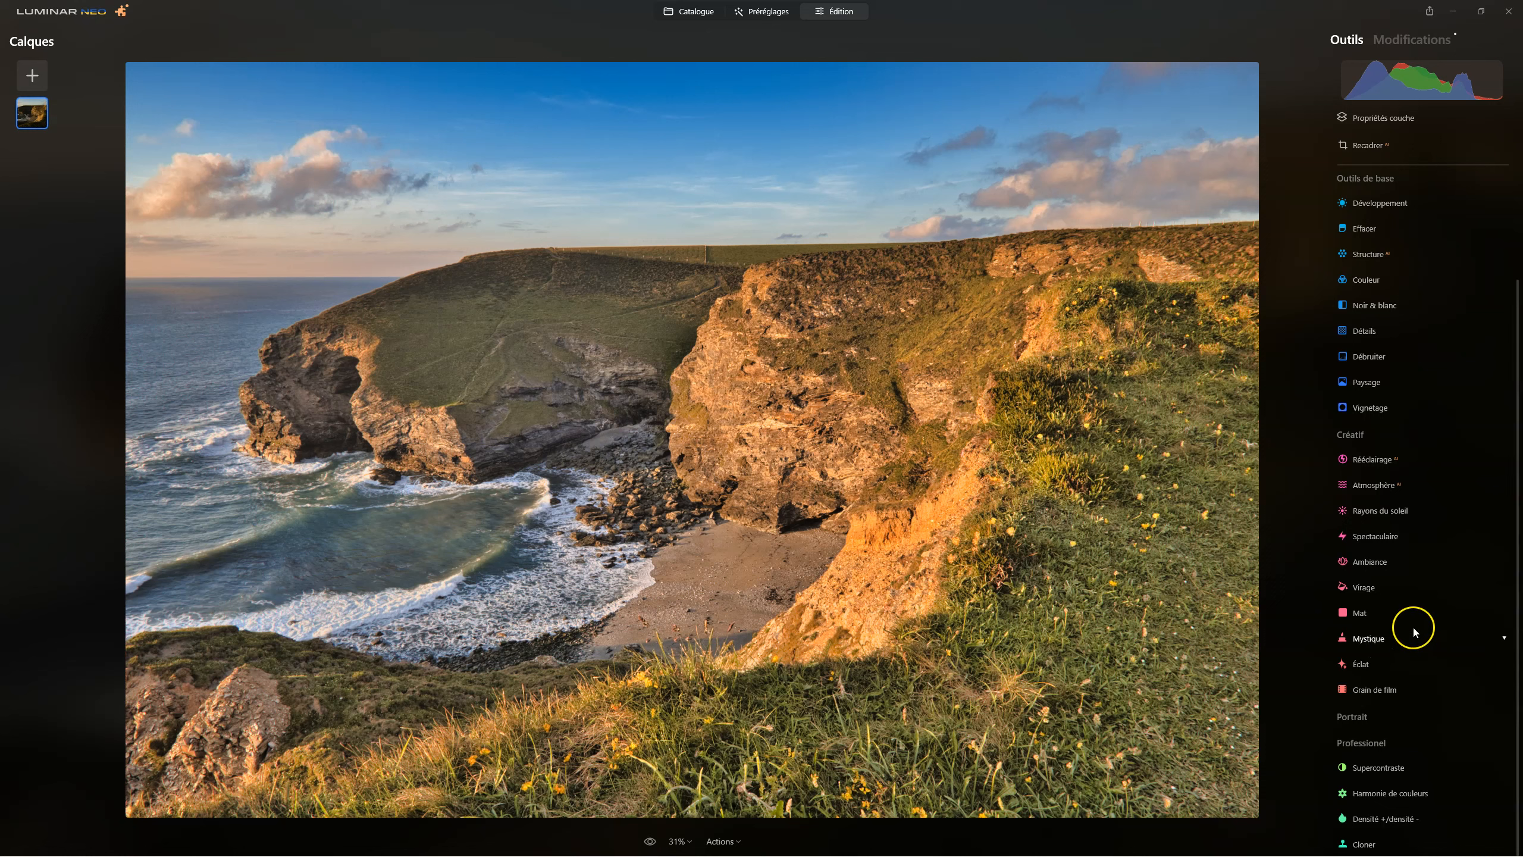
Open the Harmonie de couleurs tool and expand its color contrast, warm/cool split and color balance sections.
left_click(1375, 794)
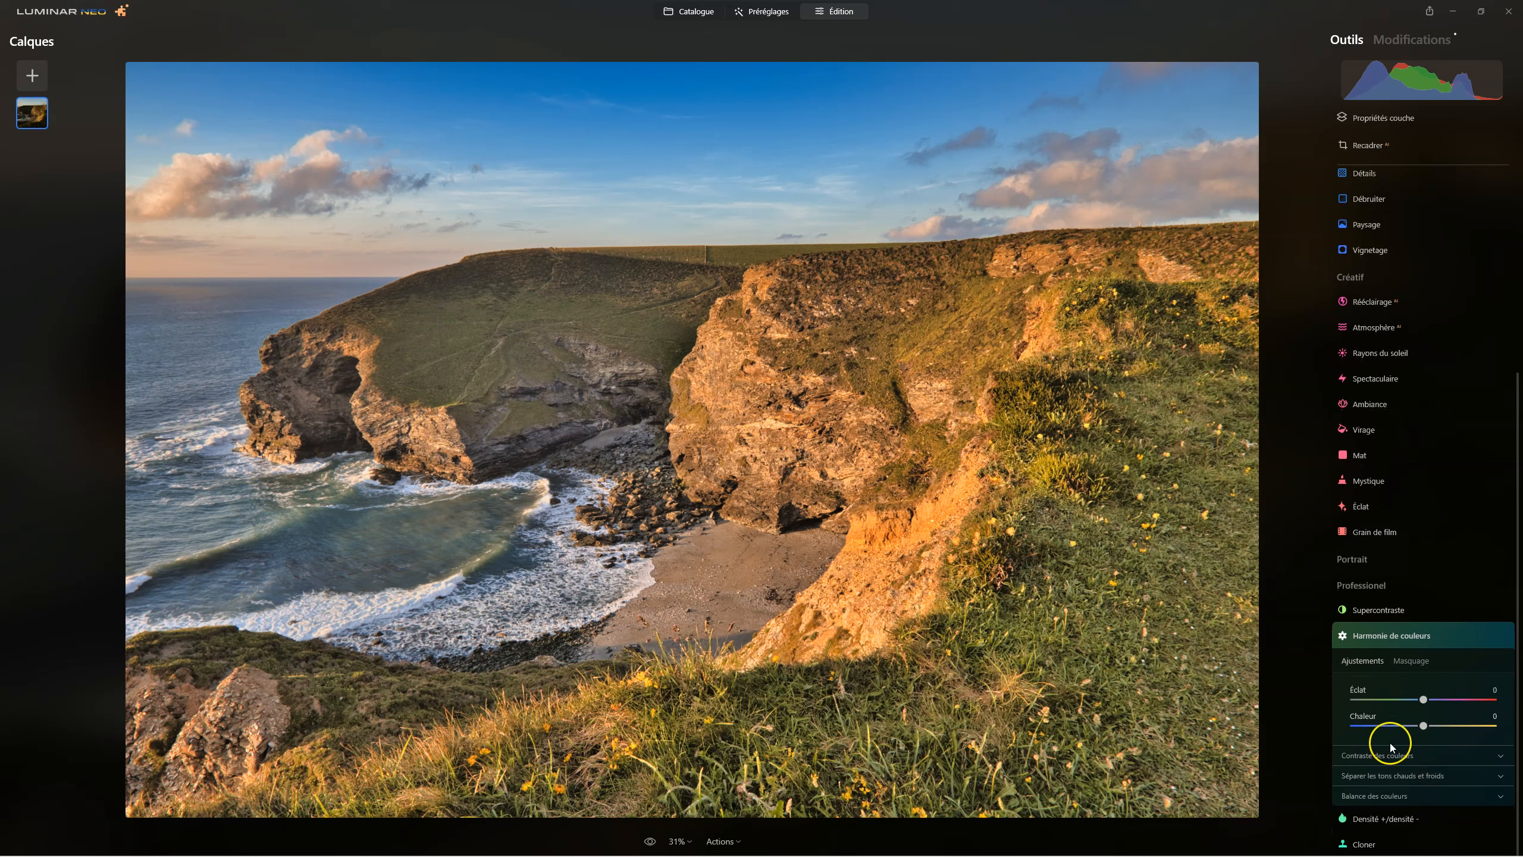
left_click(1368, 798)
left_click(1373, 679)
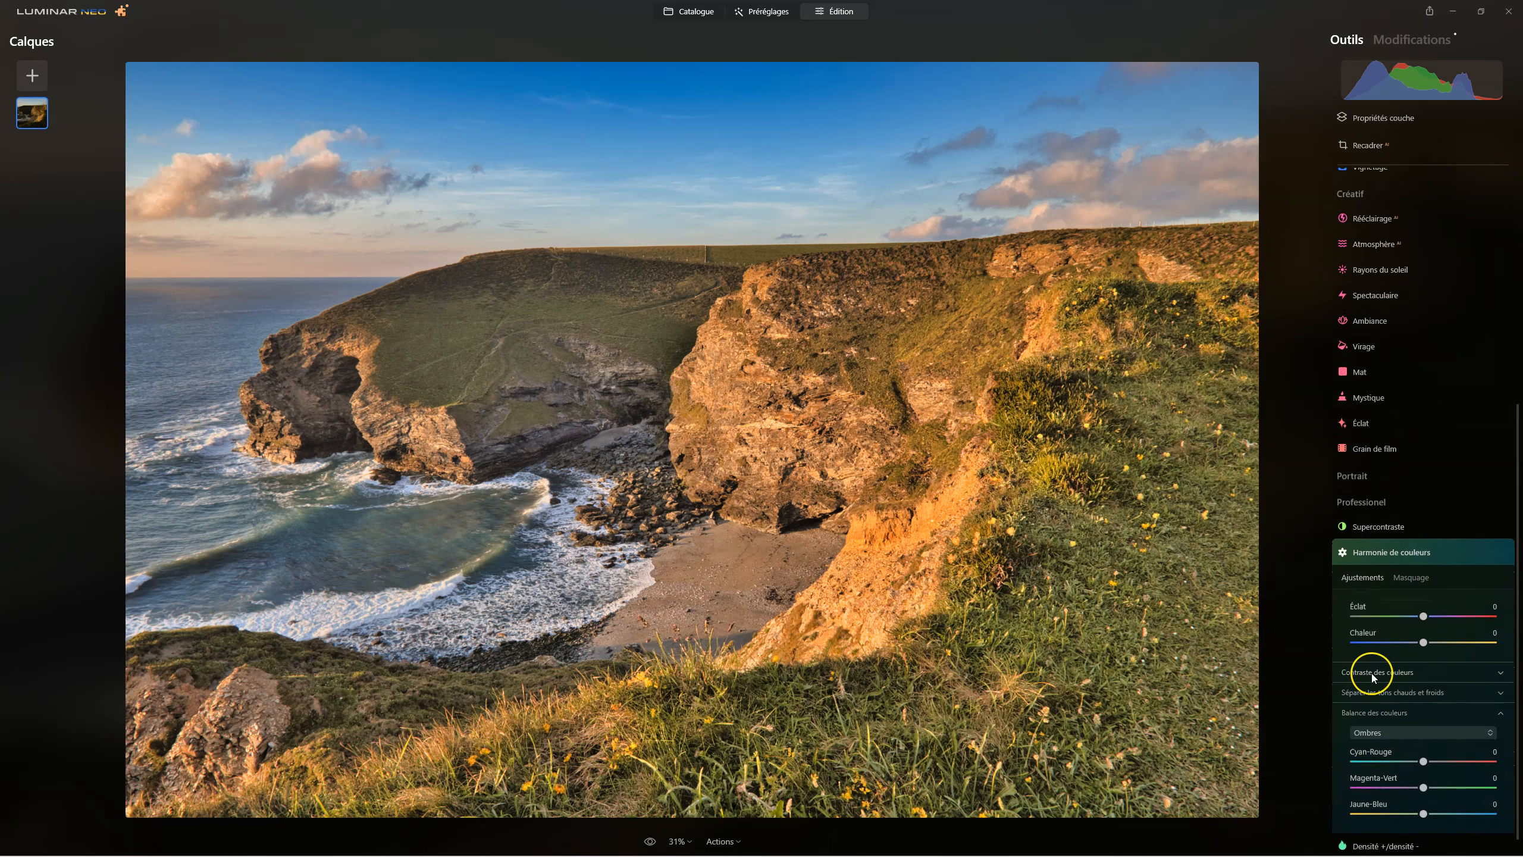
left_click(1373, 670)
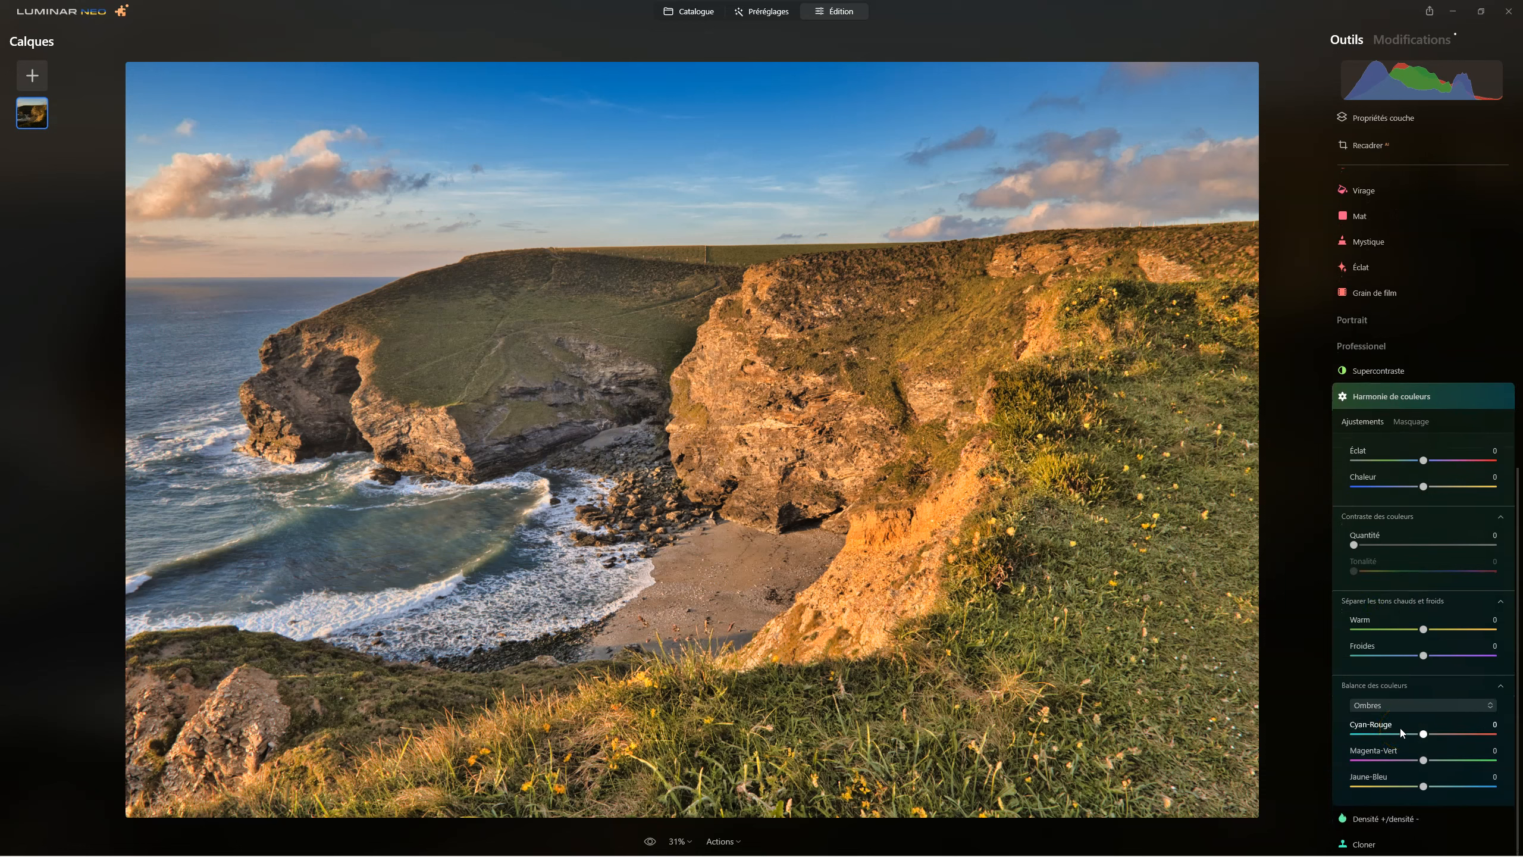
Try the Éclat setting and a Chaleur of 23, and reset both to 0.
left_click(1428, 461)
left_click_drag(1427, 461, 1442, 487)
double_click(1437, 461)
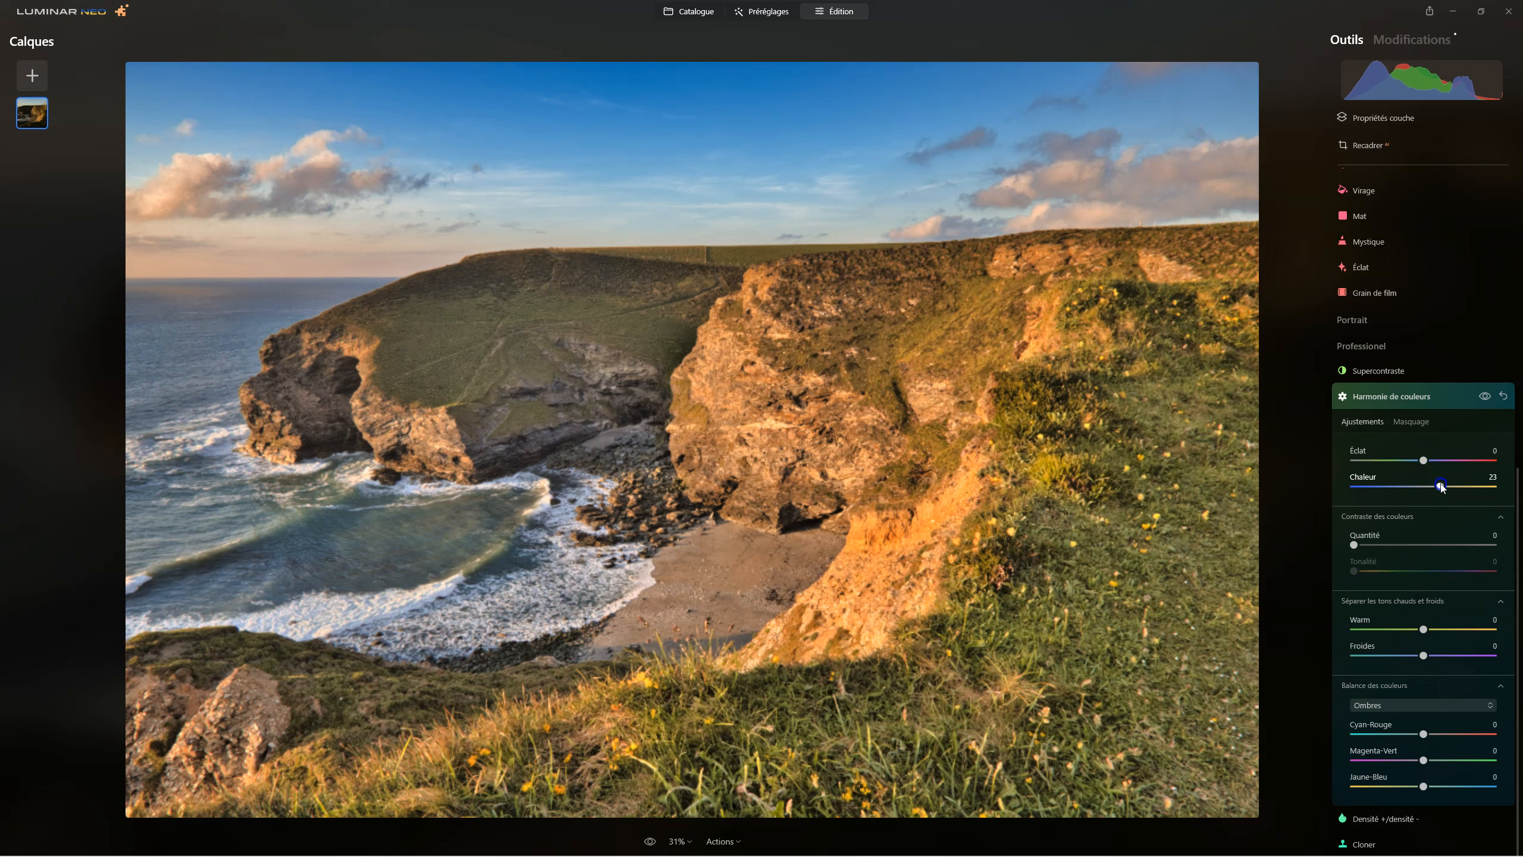
double_click(1419, 486)
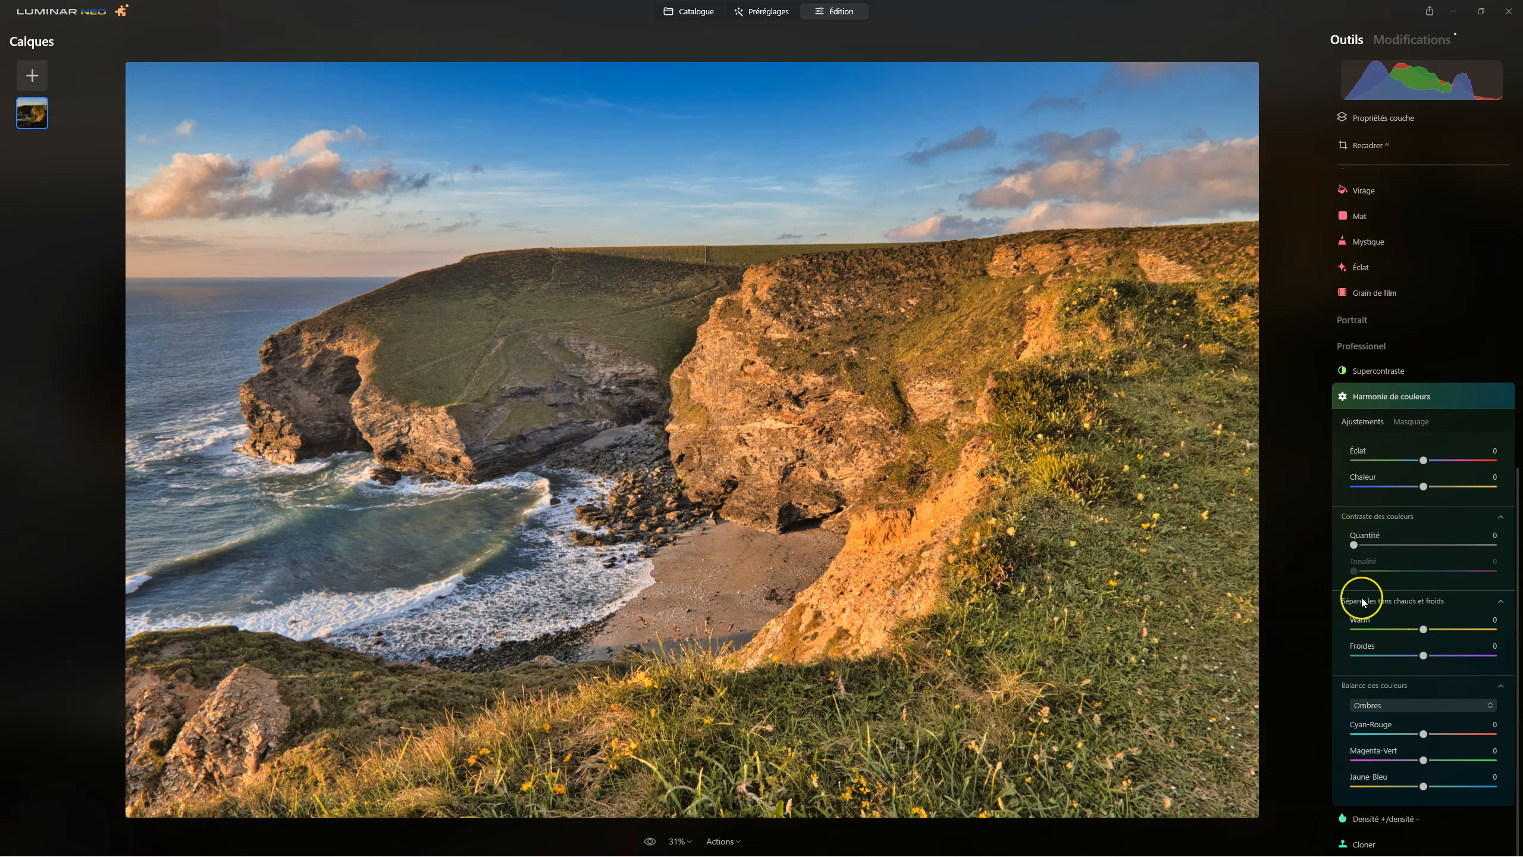
Split the warm and cool tones with Warm at 5 and Froides at -5, and compare before and after.
mouse_move(1423, 631)
left_mouse_down()
mouse_move(1445, 631)
mouse_move(1404, 632)
mouse_move(1430, 631)
left_mouse_up()
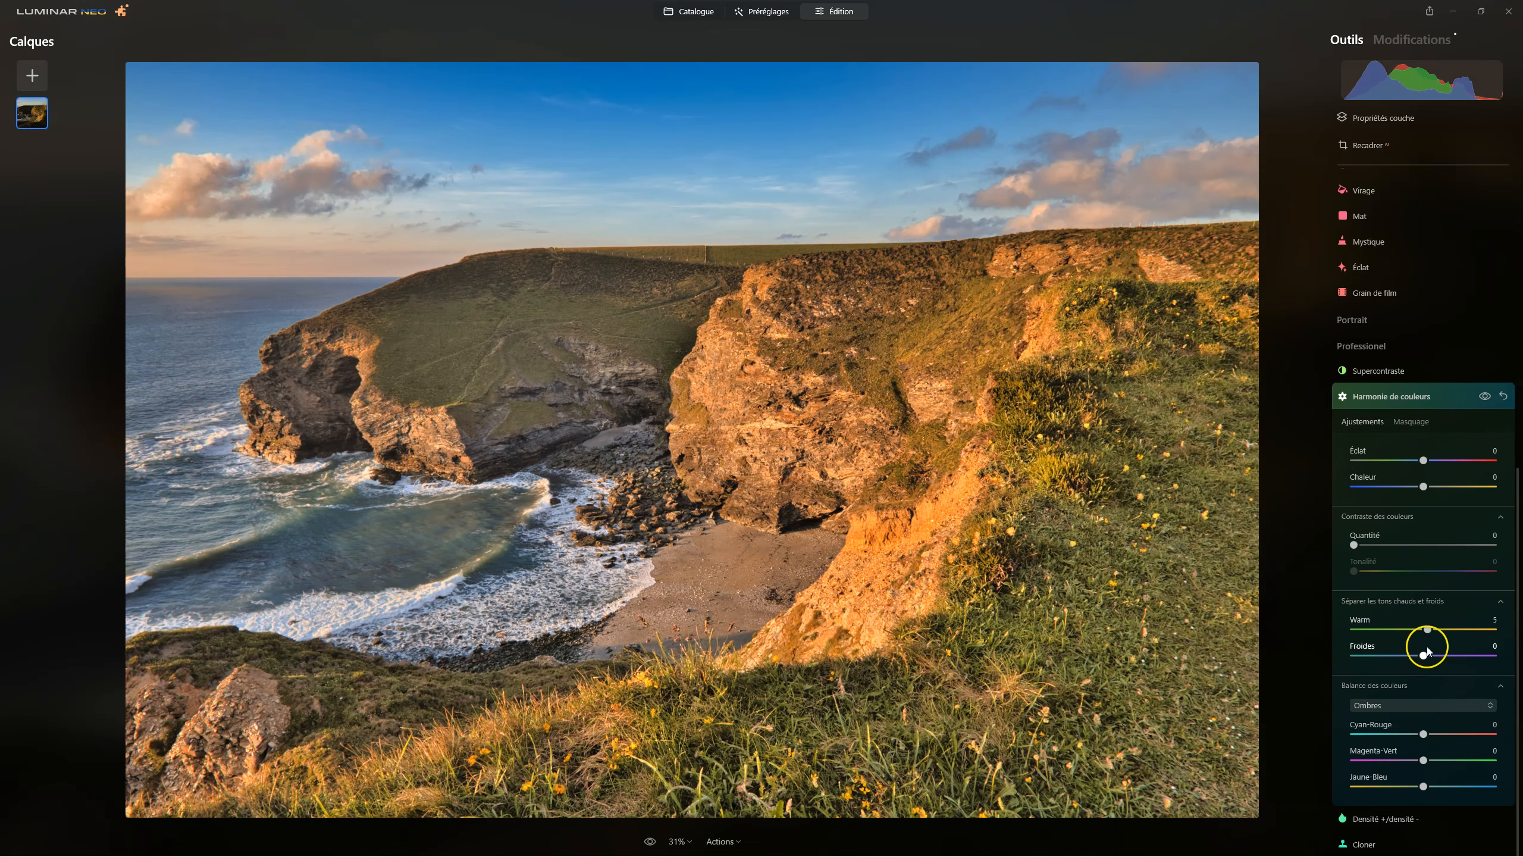
mouse_move(1423, 655)
left_mouse_down()
mouse_move(1398, 657)
mouse_move(1460, 653)
mouse_move(1423, 641)
mouse_move(1447, 644)
mouse_move(1400, 654)
mouse_move(1418, 656)
left_mouse_up()
left_click_drag(1418, 657, 1422, 655)
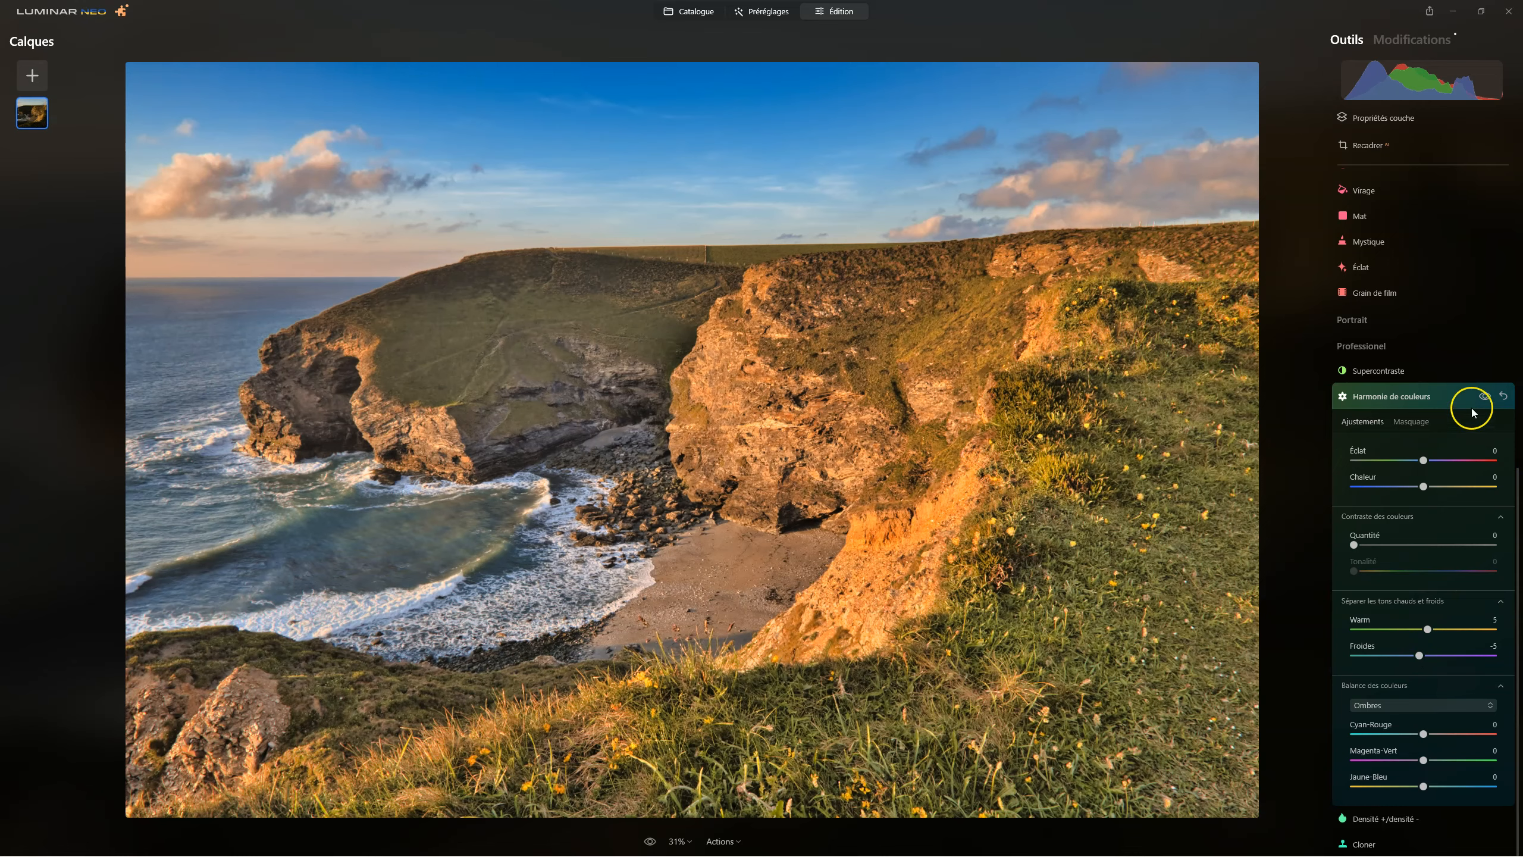
left_click(1486, 396)
left_click(1486, 395)
left_click(1490, 398)
Try a strong color contrast with Quantité 59 and Tonalité 246, and reset Quantité to 0.
left_click_drag(1357, 548, 1437, 545)
left_click_drag(1354, 572, 1451, 571)
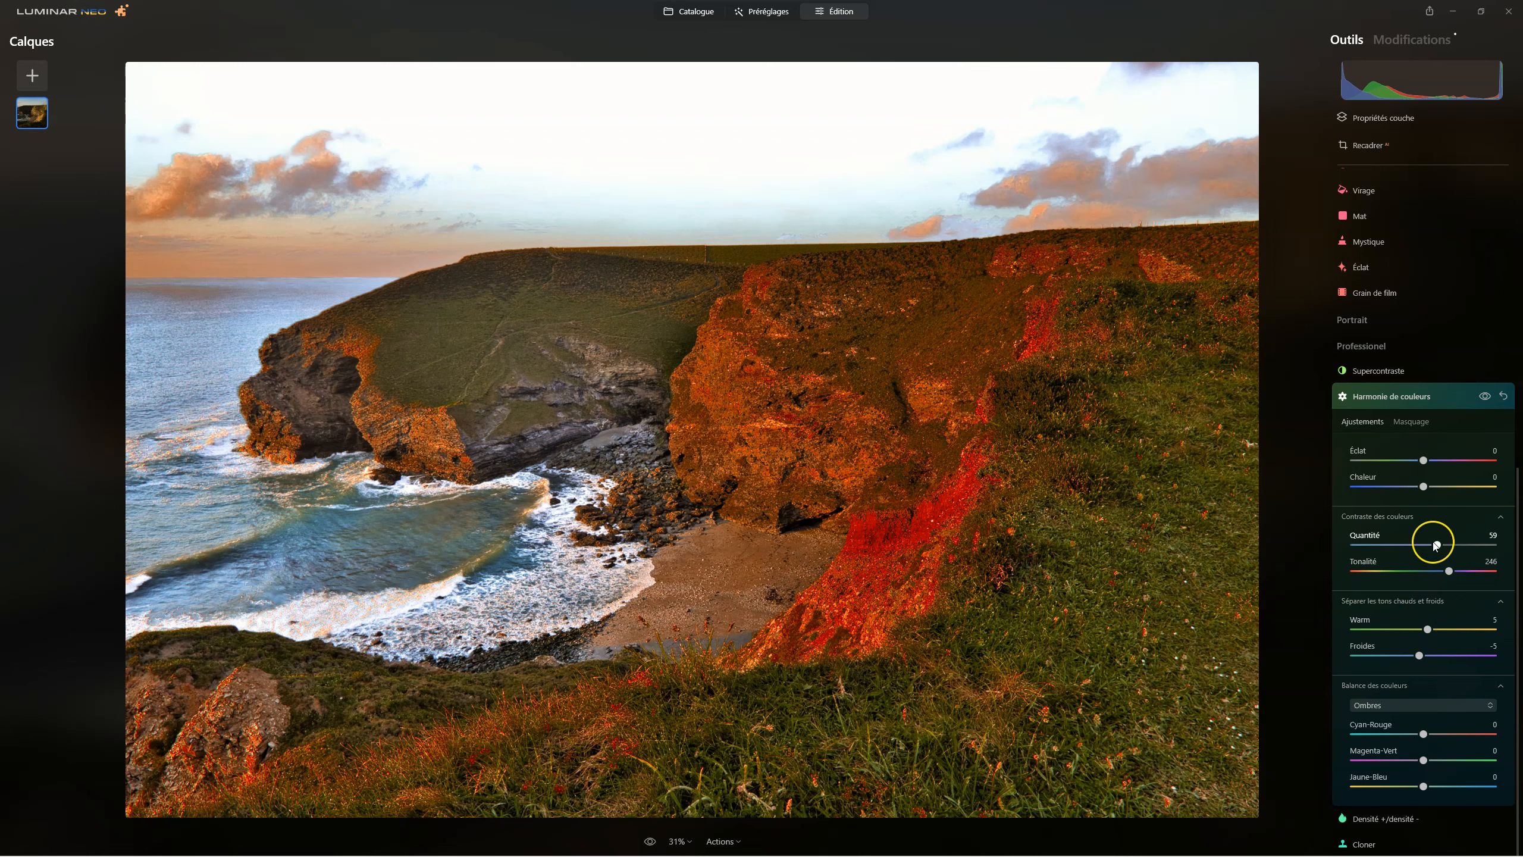
double_click(1438, 545)
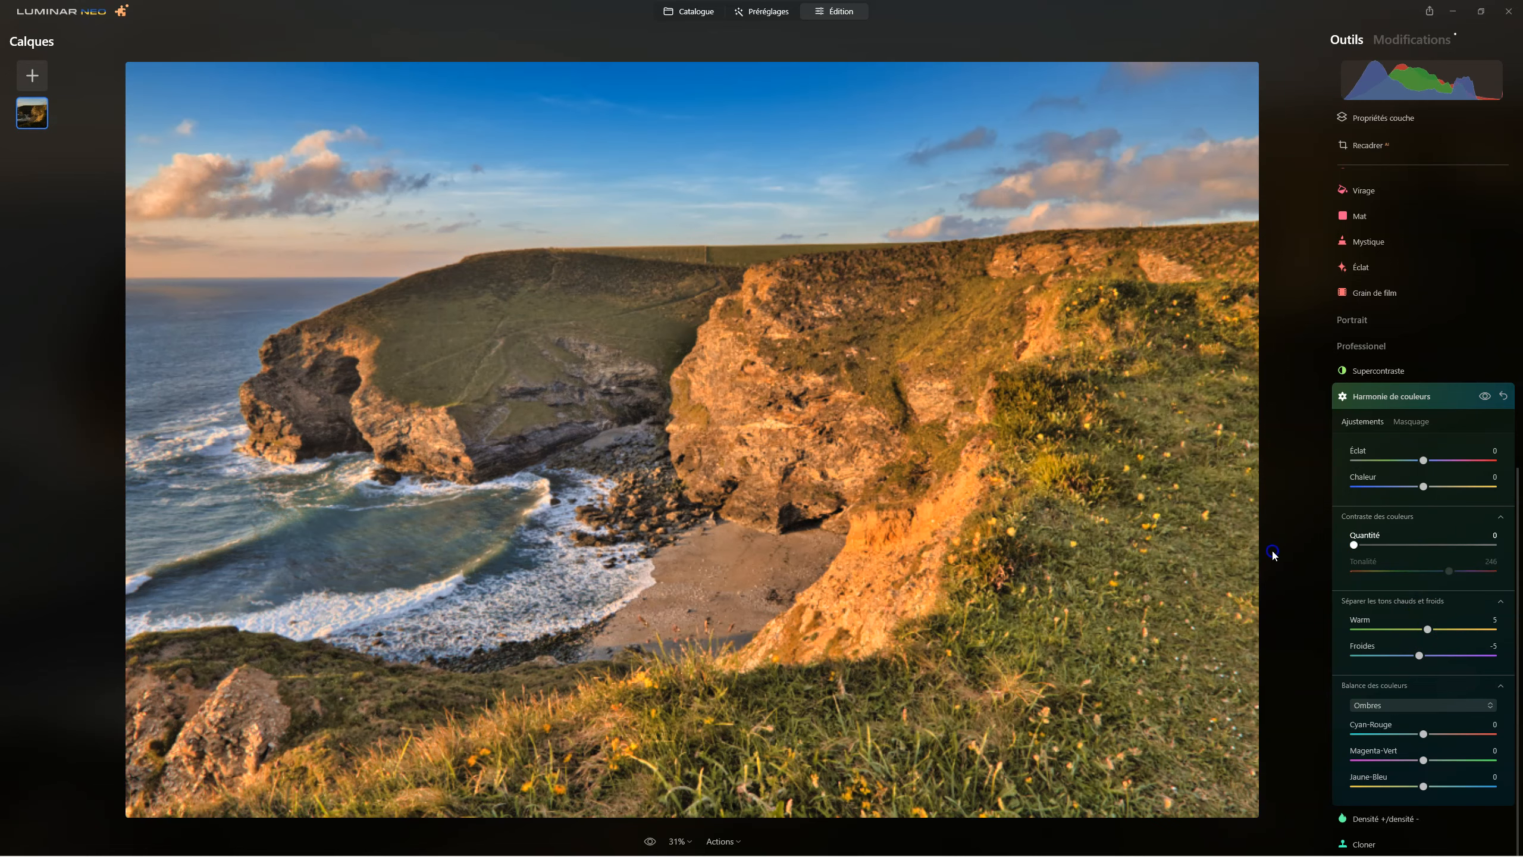
Set the color contrast to Quantité 5 and Tonalité 50, and compare the photo with and without Harmonie de couleurs.
left_click_drag(1355, 545, 1372, 549)
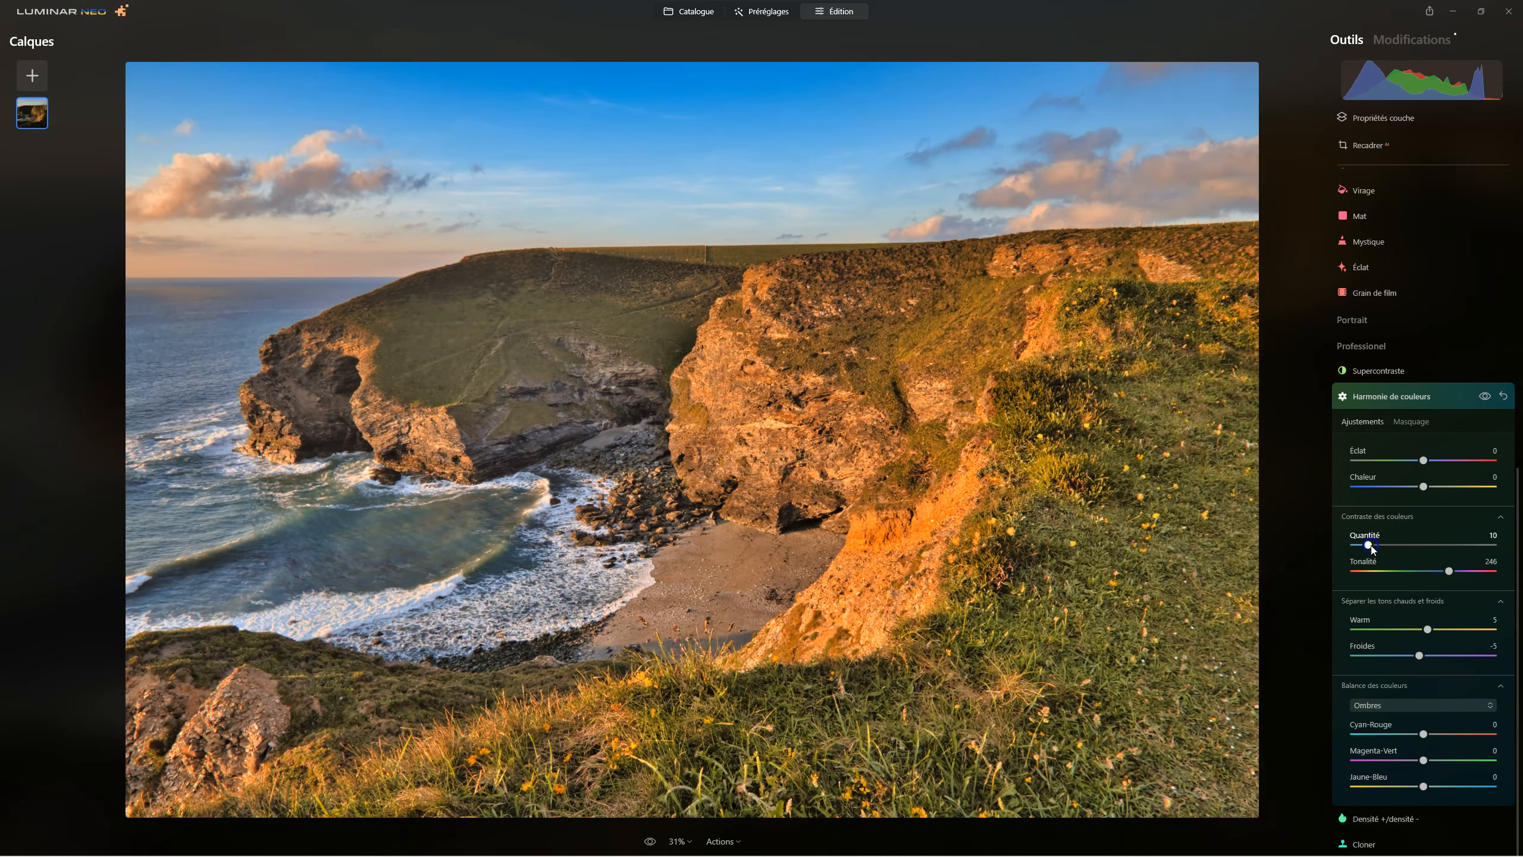
mouse_move(1372, 548)
left_mouse_down()
mouse_move(1345, 546)
mouse_move(1364, 549)
left_mouse_up()
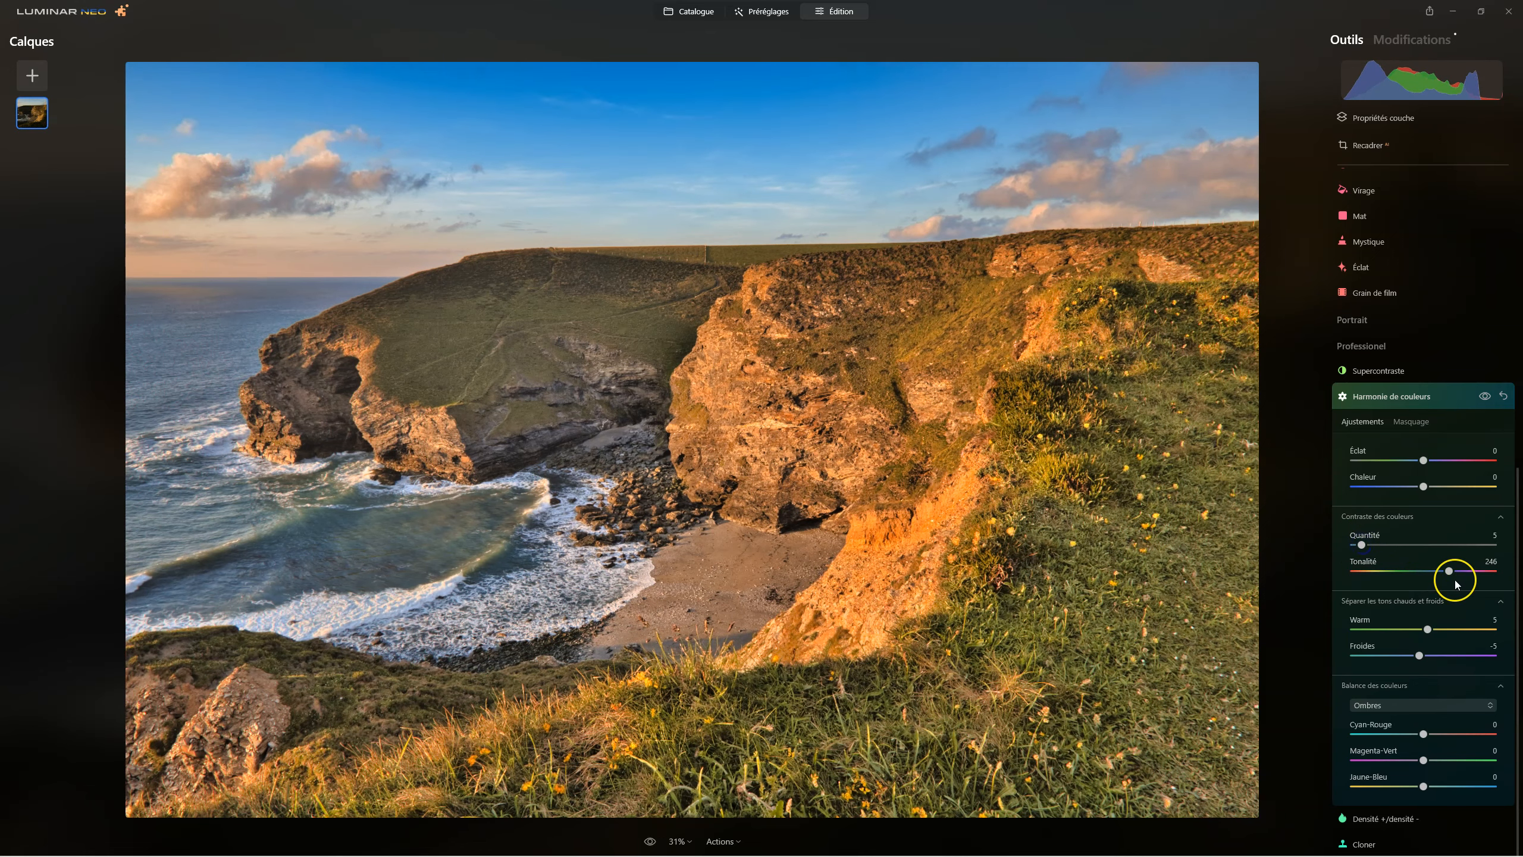
left_click_drag(1449, 570, 1376, 572)
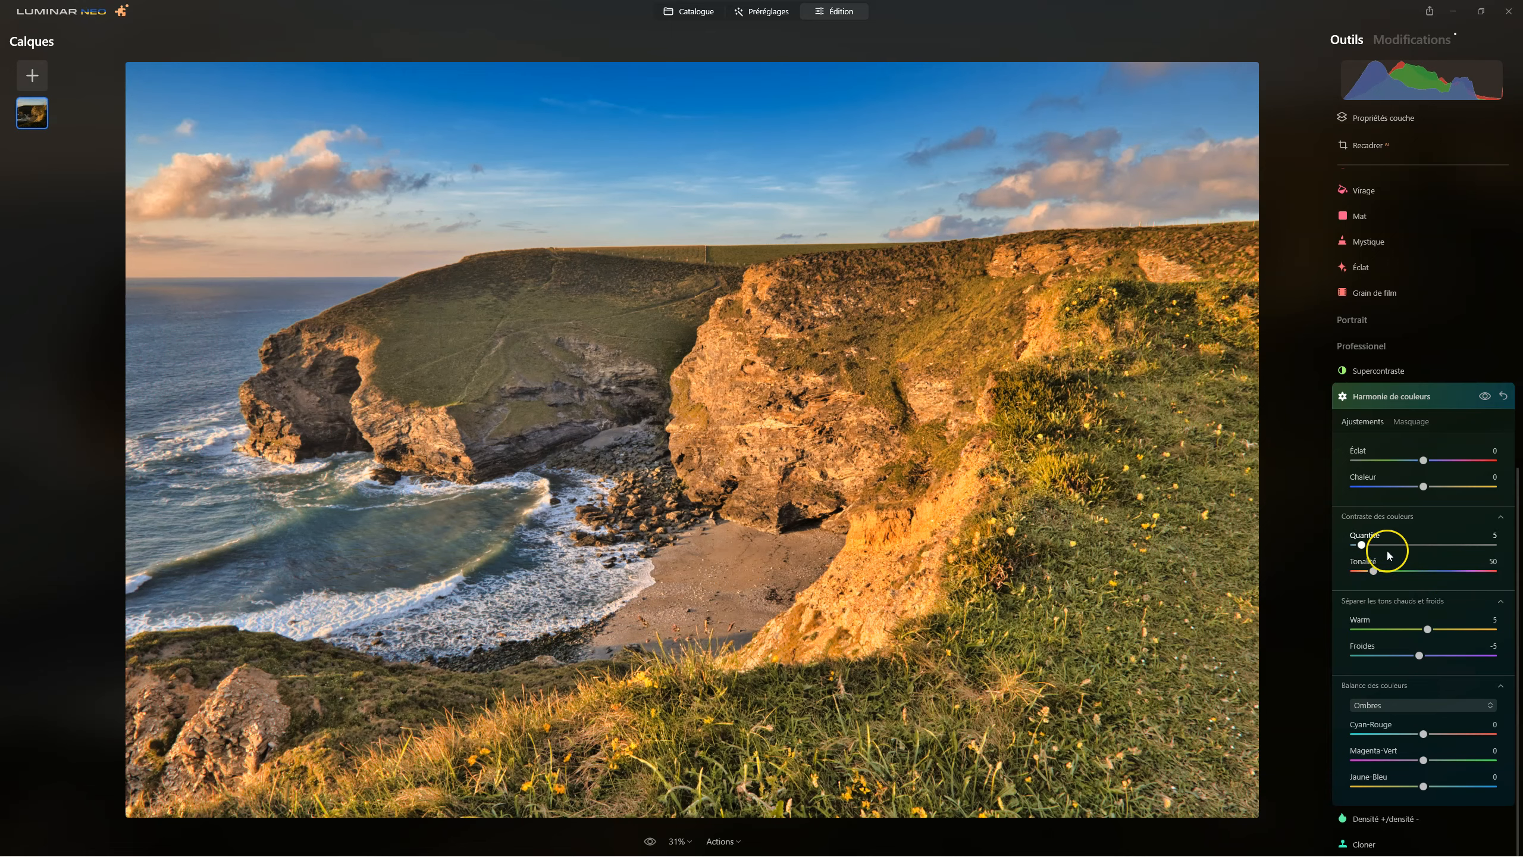
left_click(1485, 398)
left_click(1484, 398)
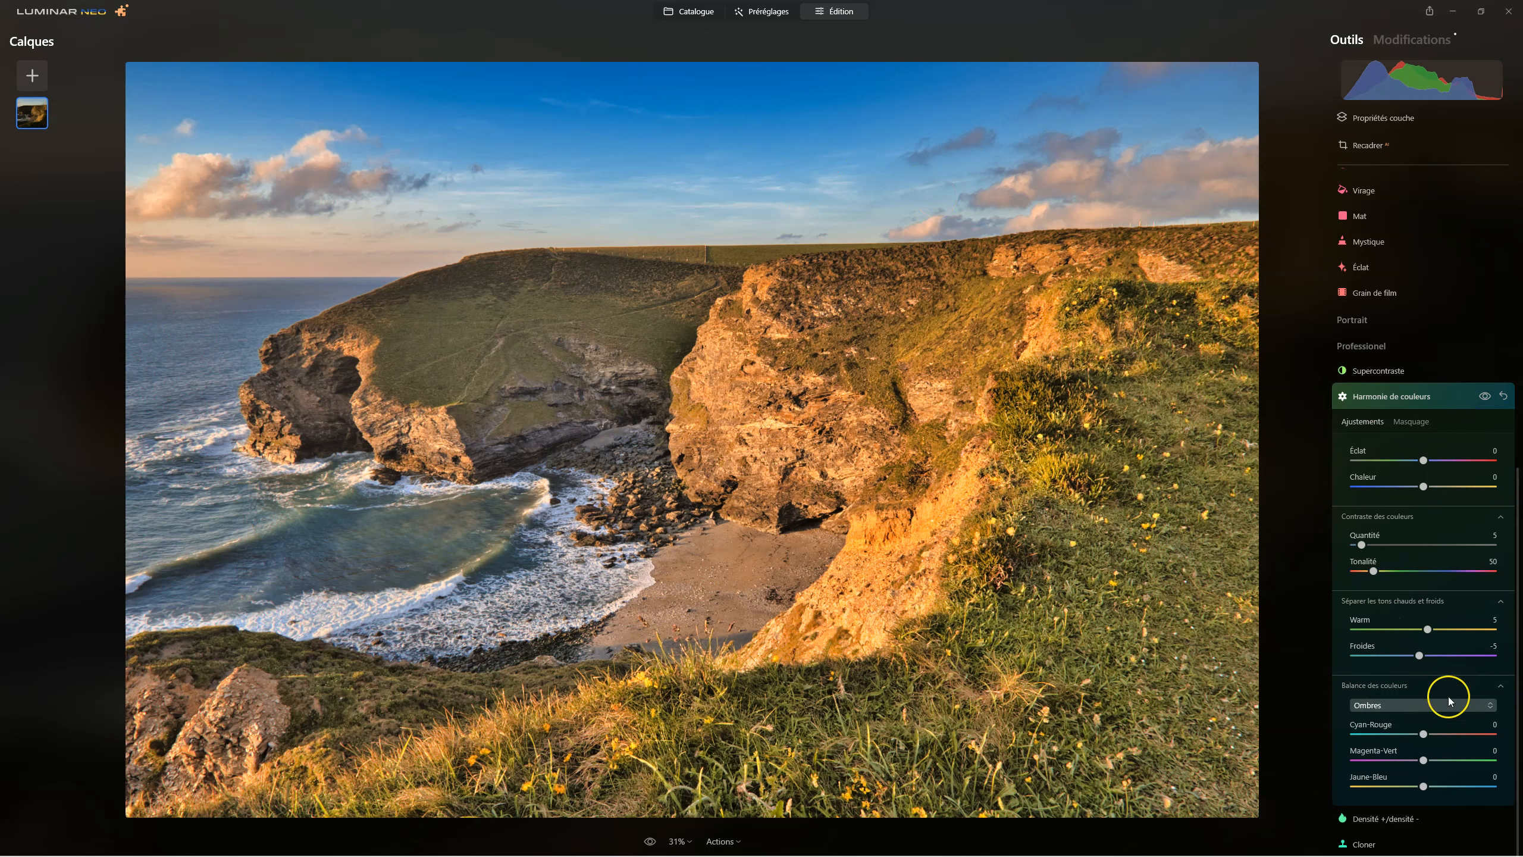
Try a Jaune-Bleu color balance of 5 for Ombres and compare the photo before and after repeatedly.
left_click(1390, 712)
left_click(1390, 712)
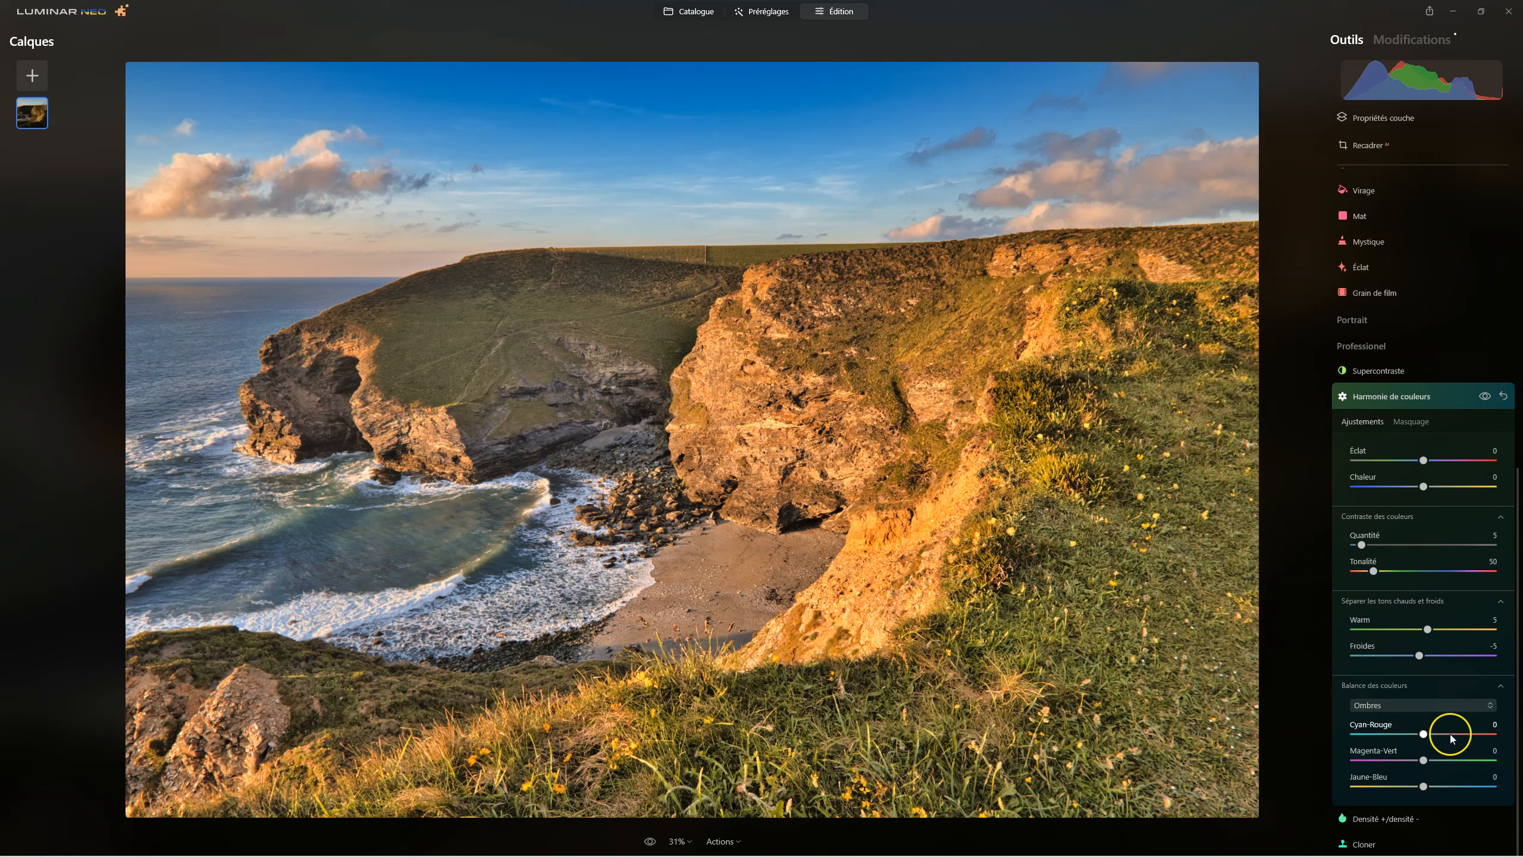
left_click(1425, 733)
left_click(1424, 786)
left_click_drag(1425, 788, 1431, 786)
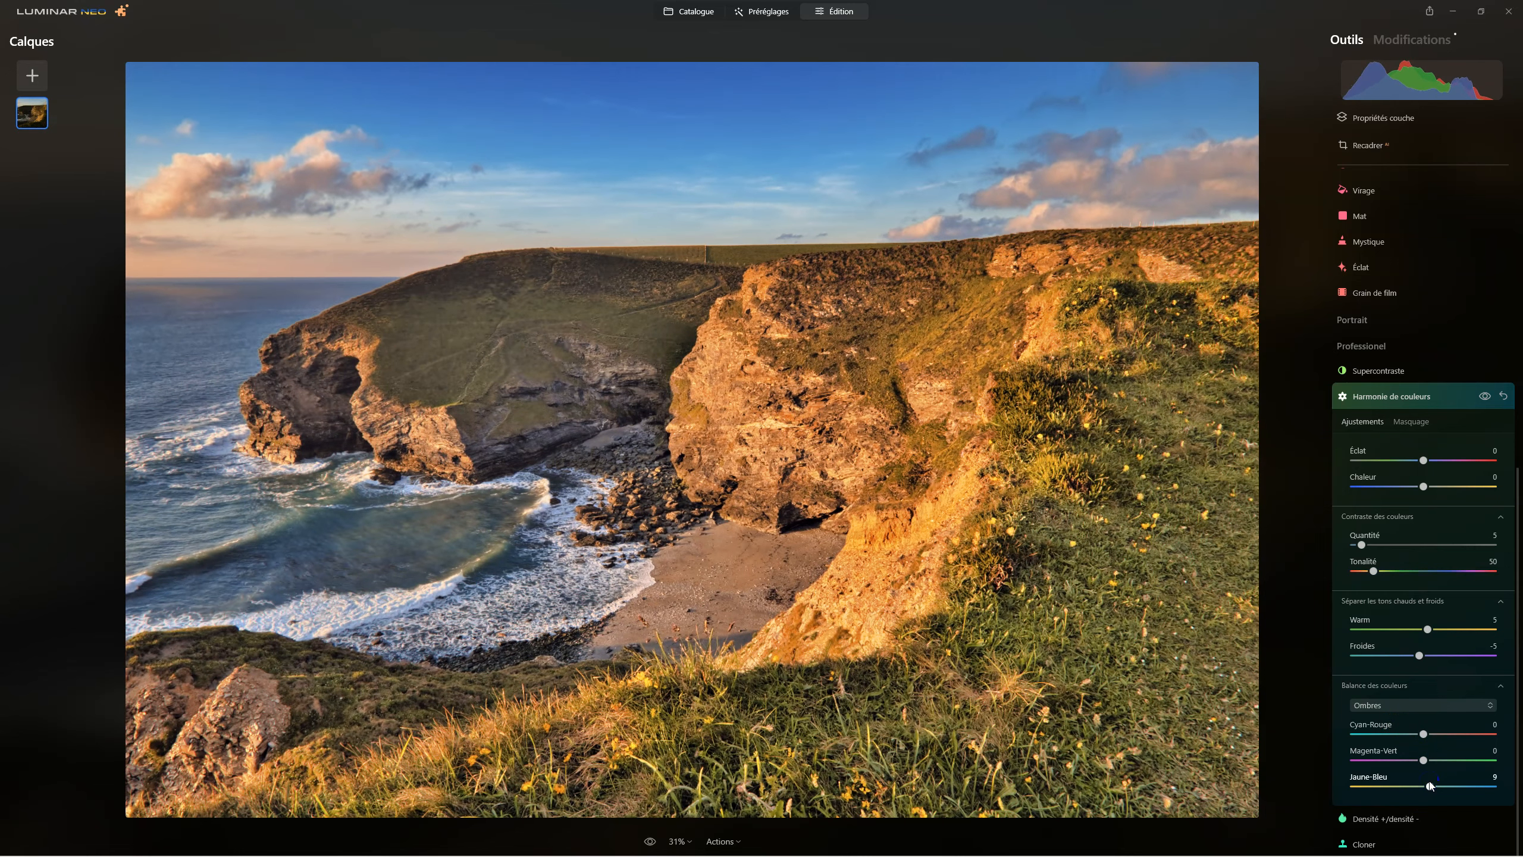
mouse_move(1431, 787)
left_mouse_down()
mouse_move(1452, 785)
mouse_move(1429, 793)
left_mouse_up()
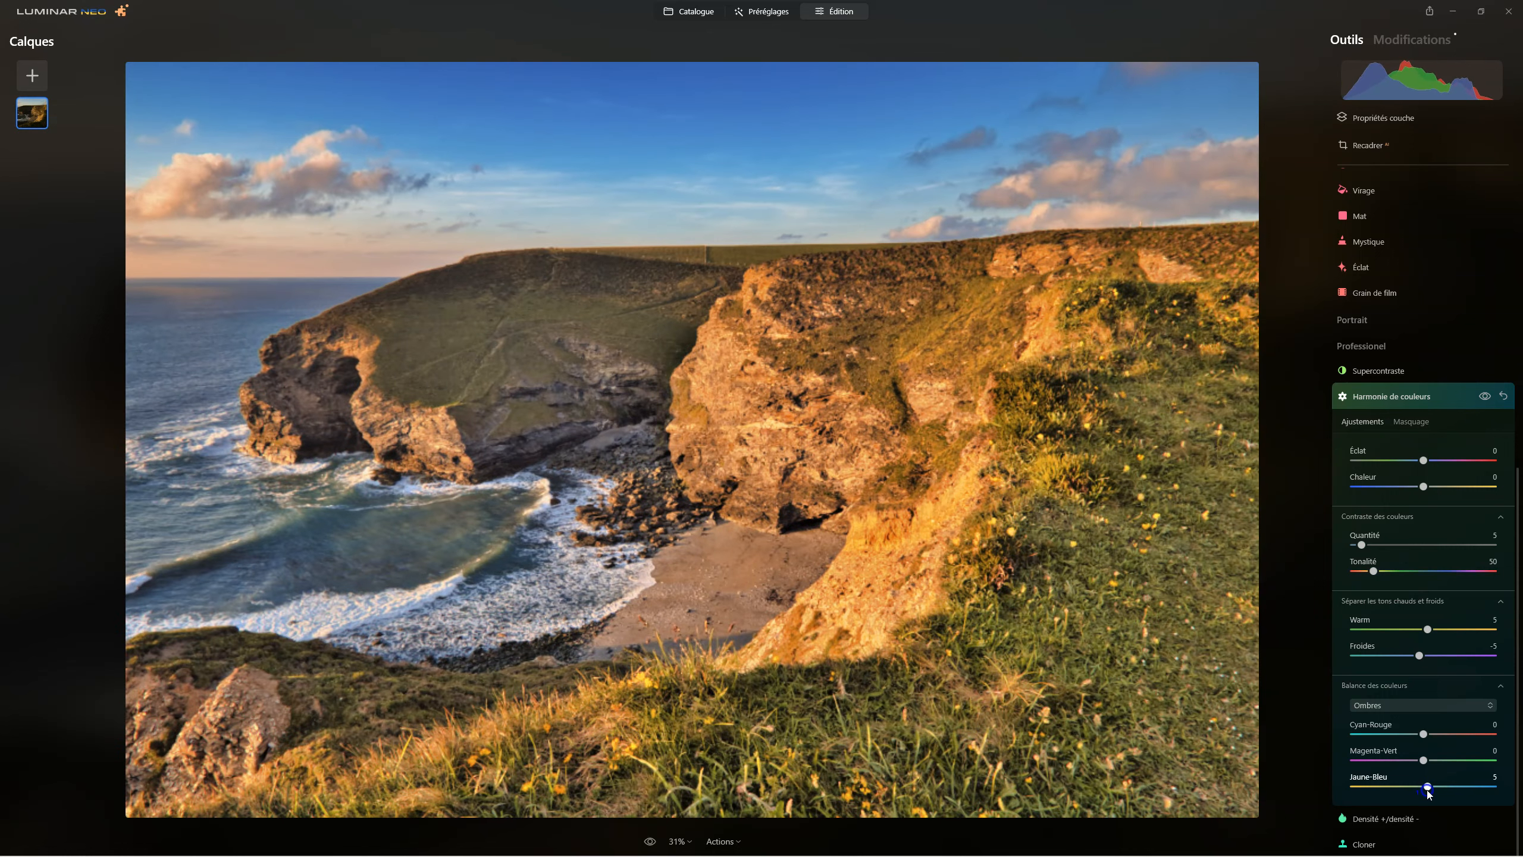
left_click(1486, 397)
left_click(1486, 396)
left_click(1486, 397)
left_click(1486, 397)
left_click(1486, 397)
left_click(1486, 397)
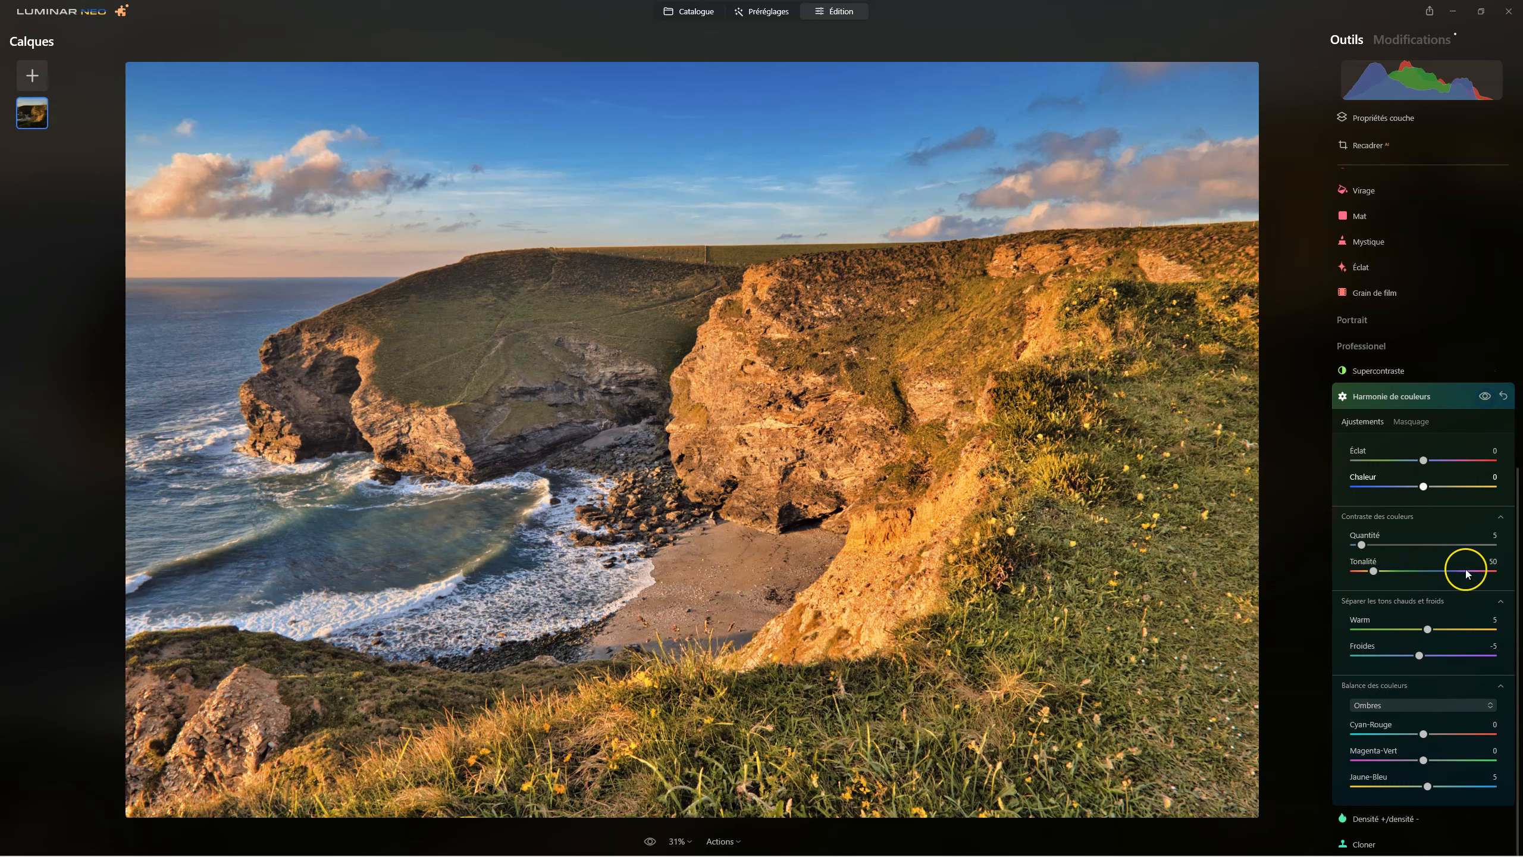
Set the Jaune-Bleu color balance of Ombres to 8 and compare before and after.
left_click_drag(1432, 789, 1434, 788)
left_click(1485, 397)
left_click(1483, 395)
left_click(1484, 395)
left_click(1484, 395)
left_click(1483, 395)
left_click(1483, 395)
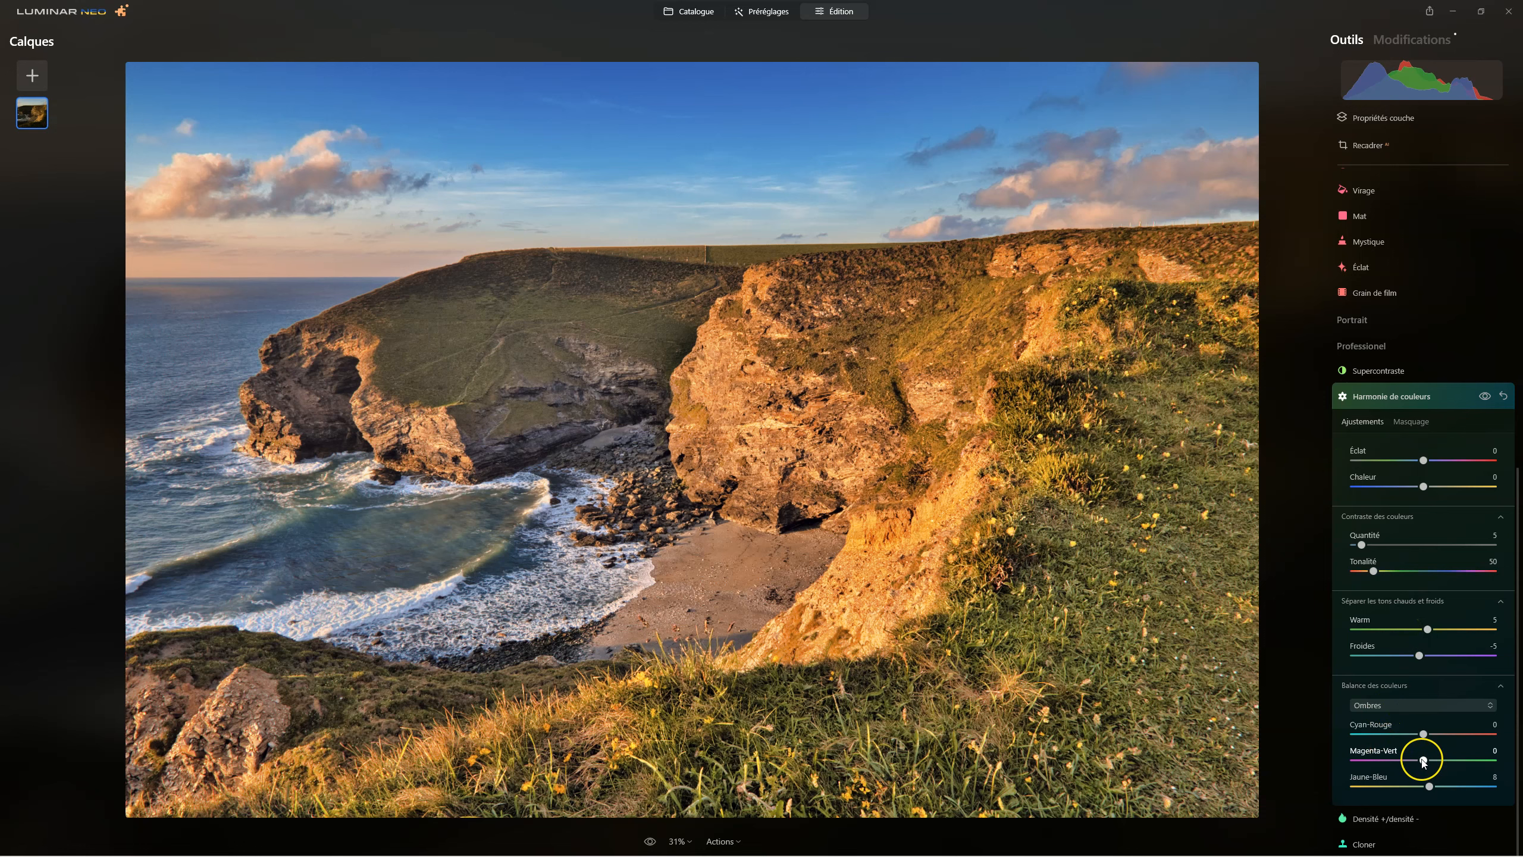
Set the Magenta-Vert color balance of Ombres to -5 and compare before and after.
left_click_drag(1424, 761, 1419, 763)
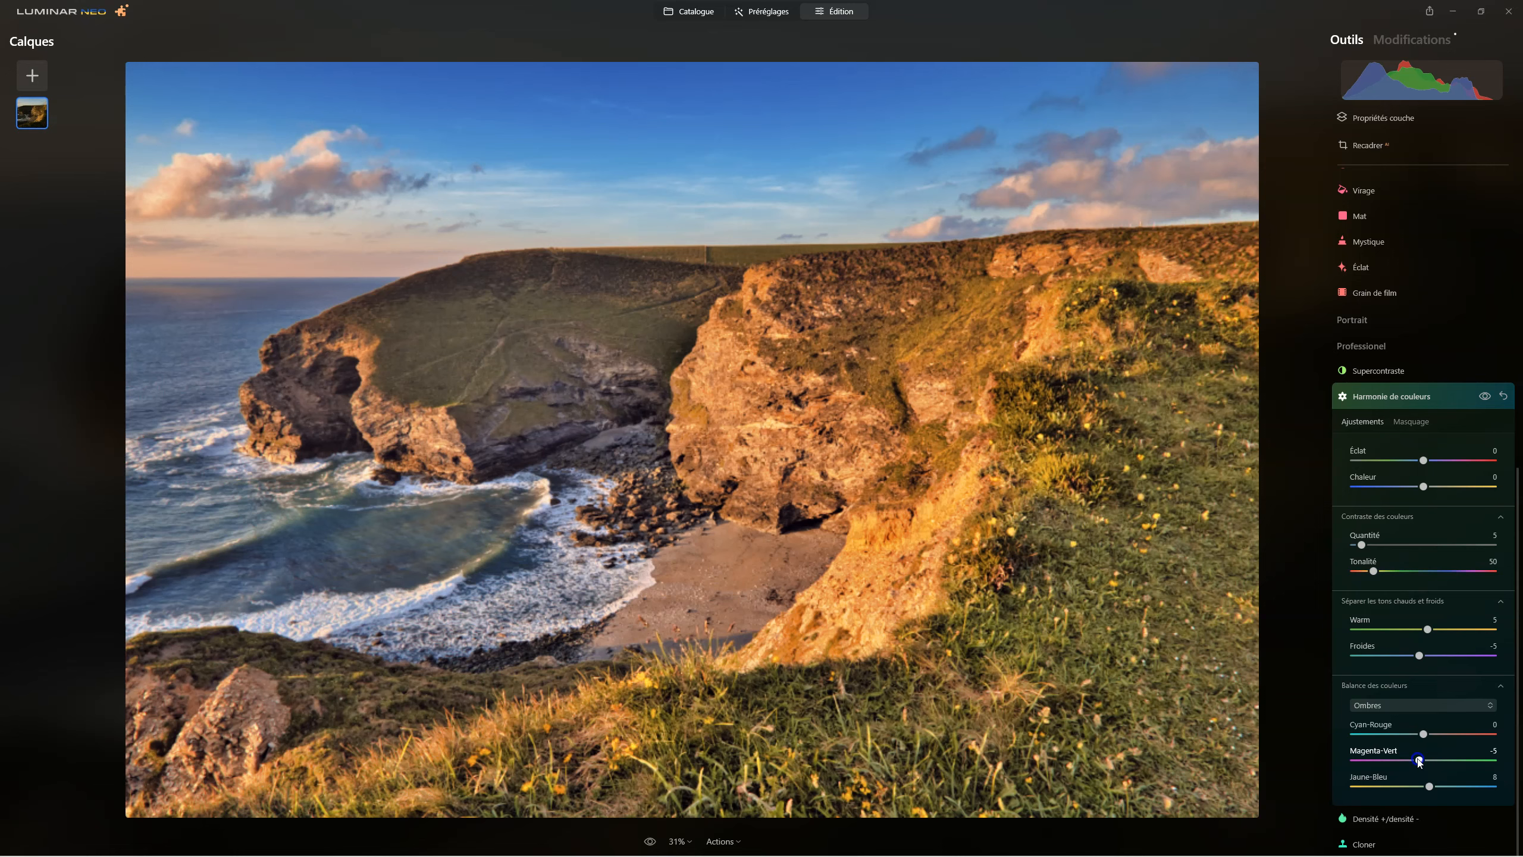
left_click(1484, 395)
left_click(1484, 395)
left_click(1484, 395)
left_click(1484, 394)
left_click(1484, 394)
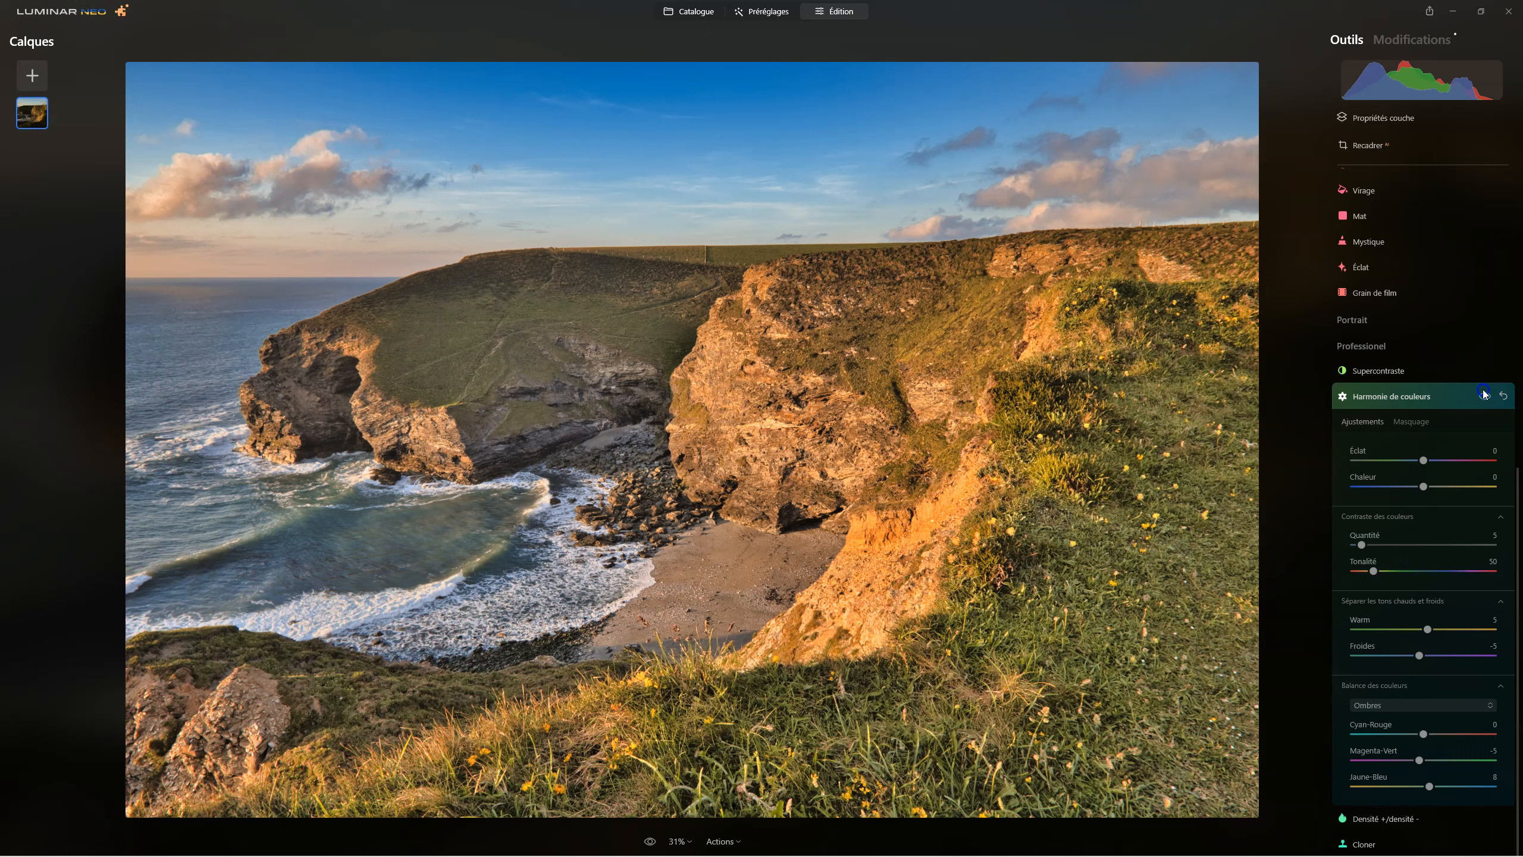
left_click(1484, 394)
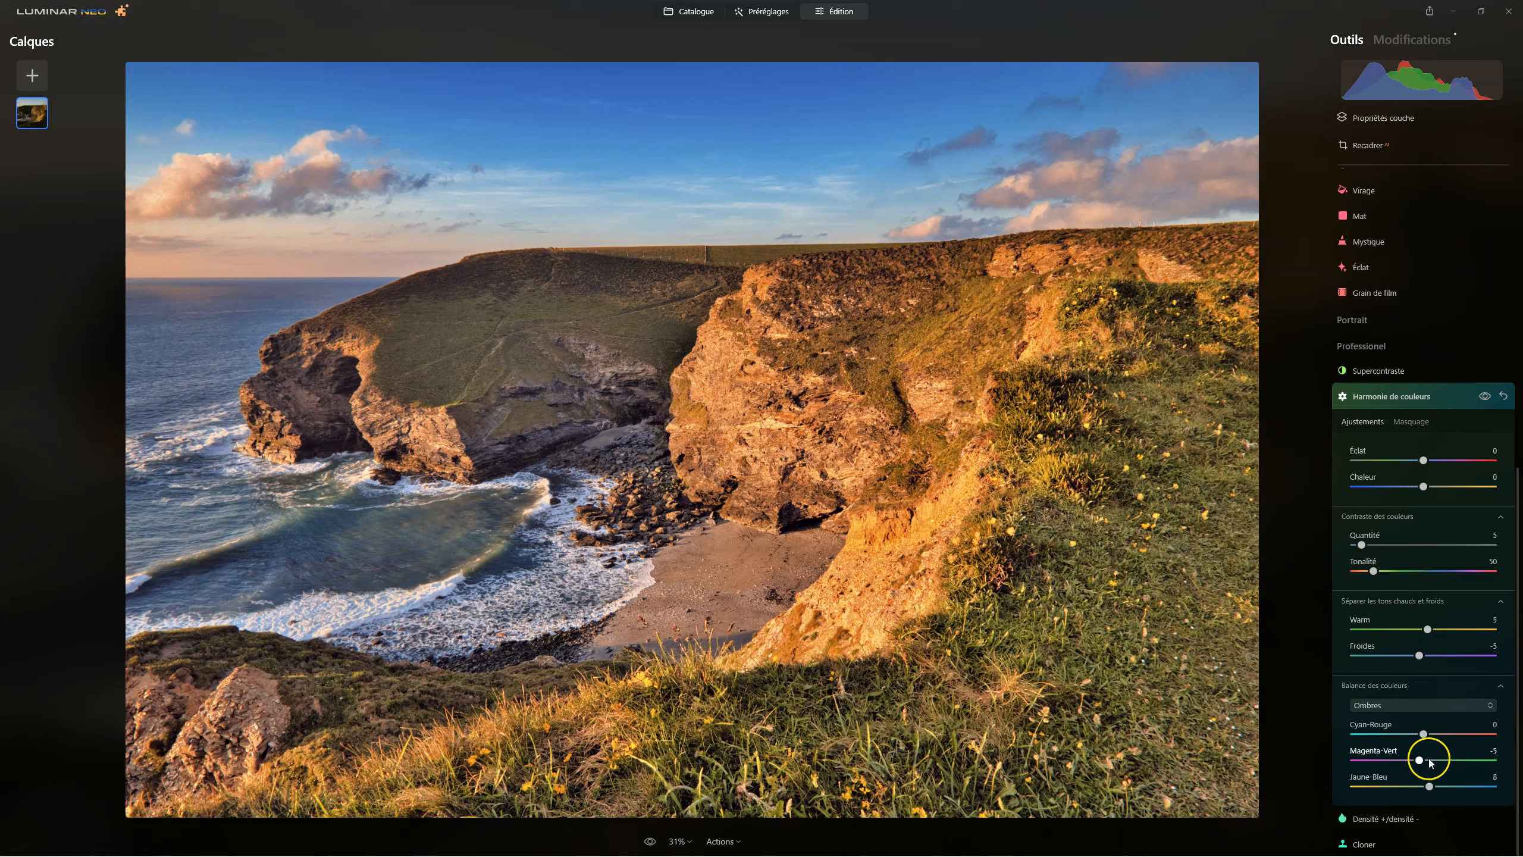
Switch the color balance to Hautes lum., set Jaune-Bleu to -8, and compare before and after.
left_click(1397, 705)
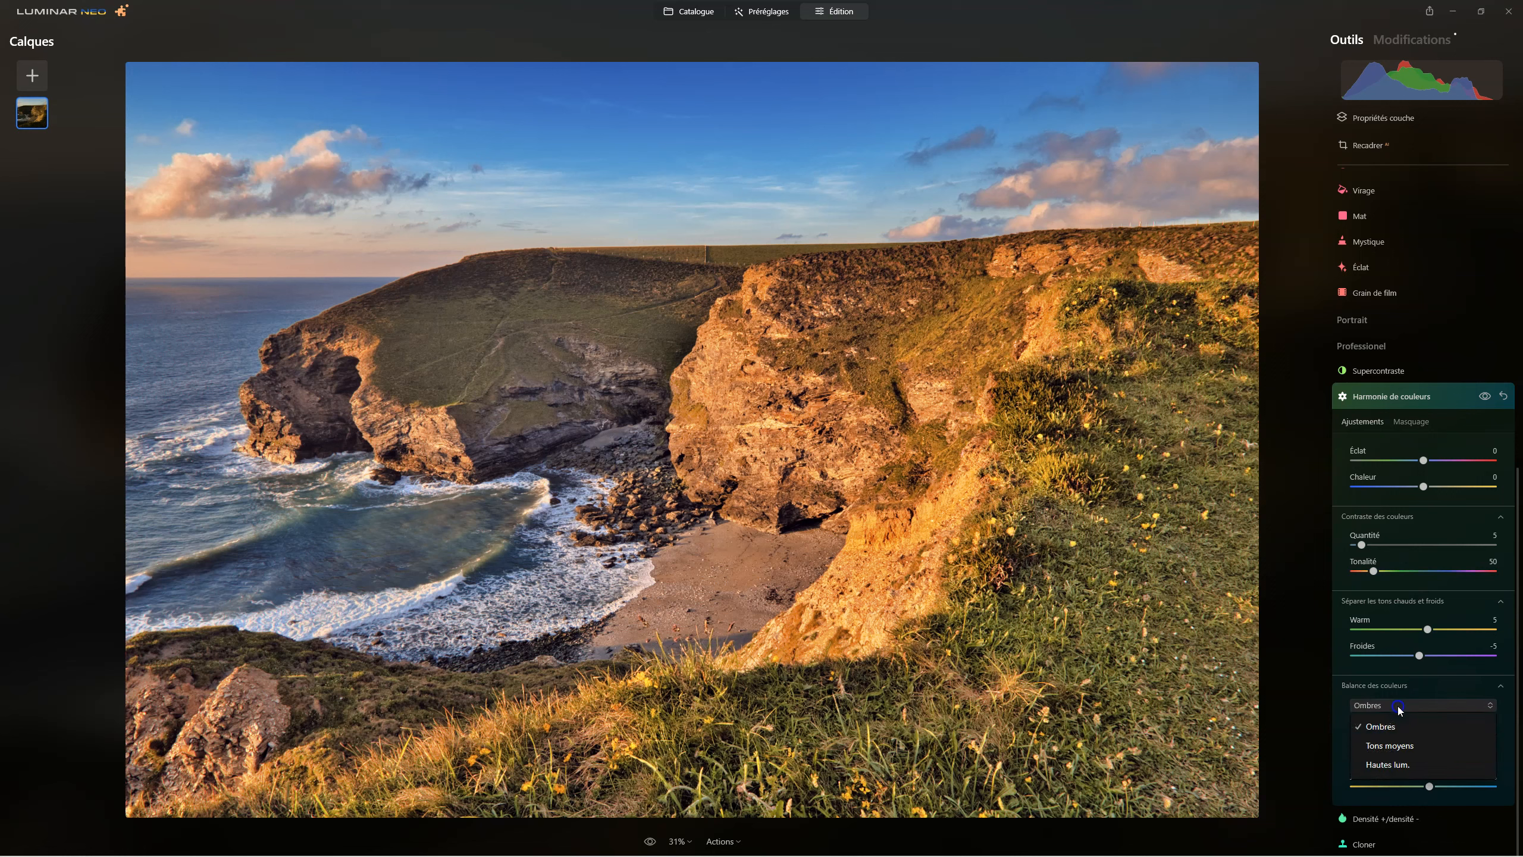
left_click(1390, 769)
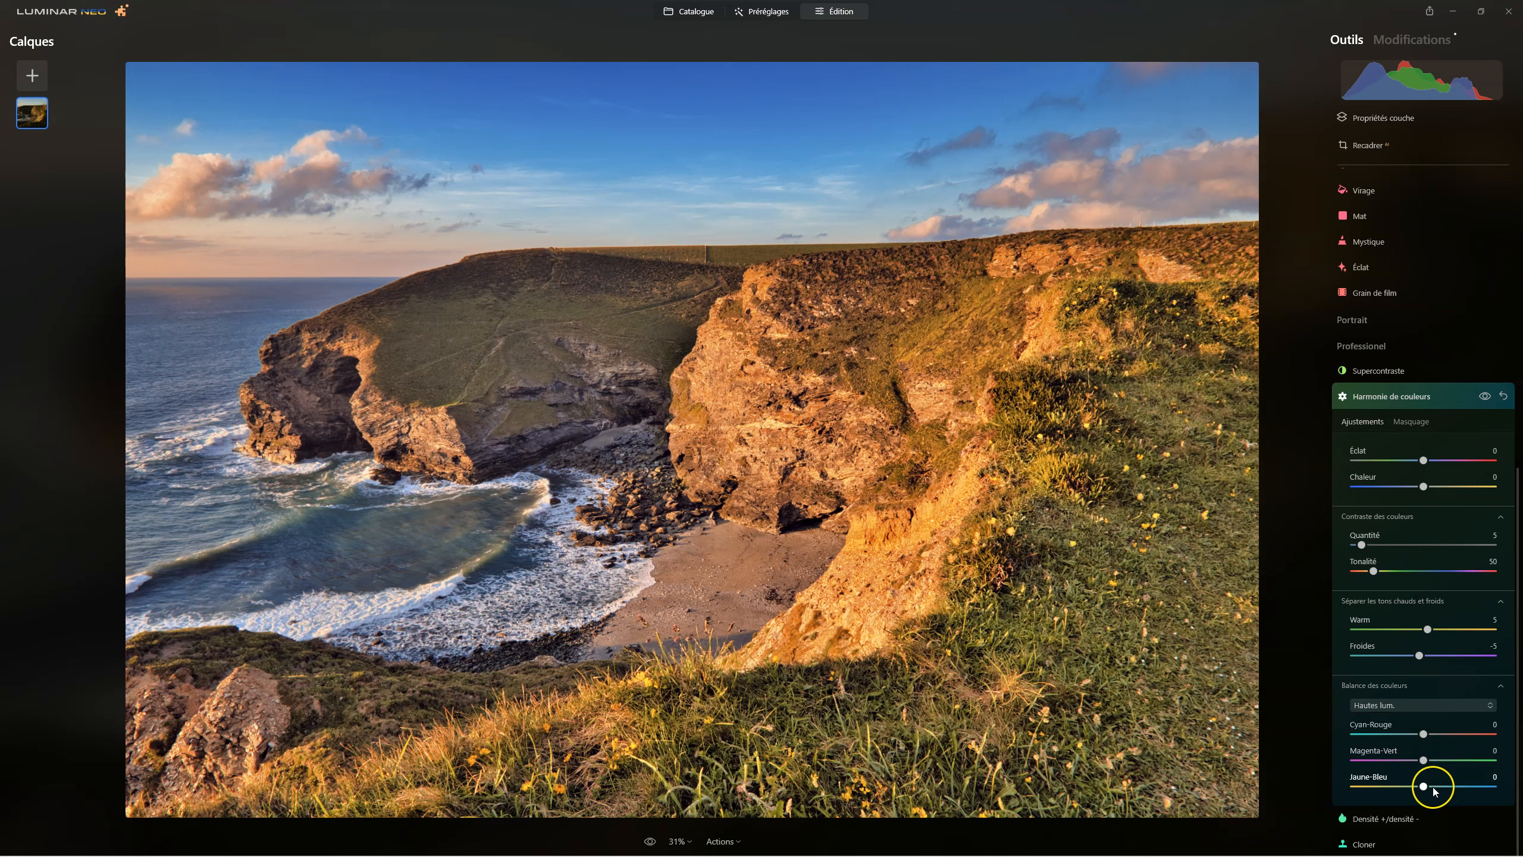
left_click_drag(1425, 788, 1419, 786)
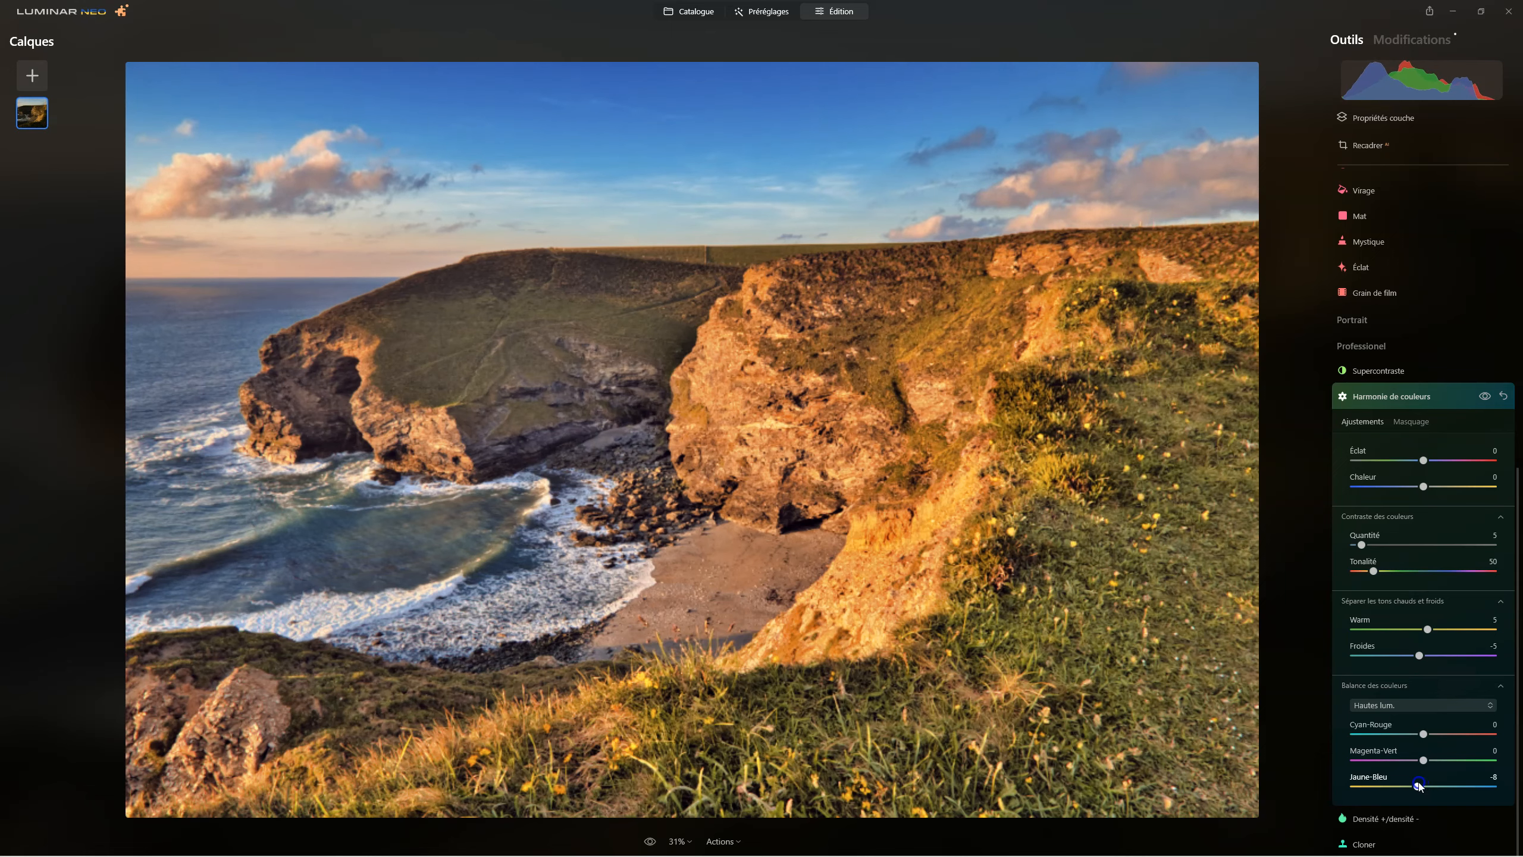
left_click(1488, 399)
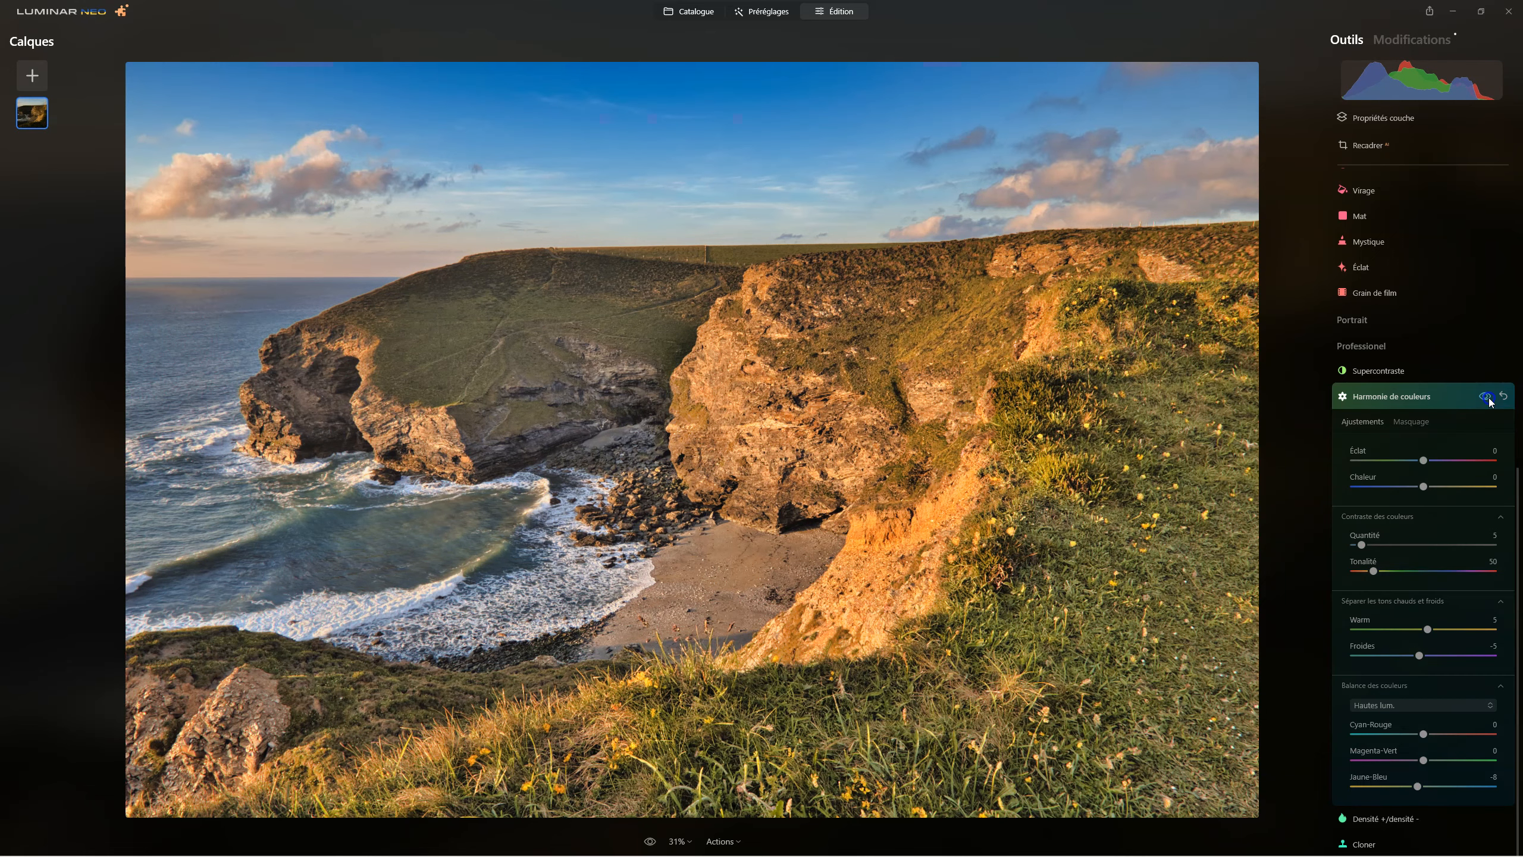
left_click(1489, 399)
left_click(1490, 400)
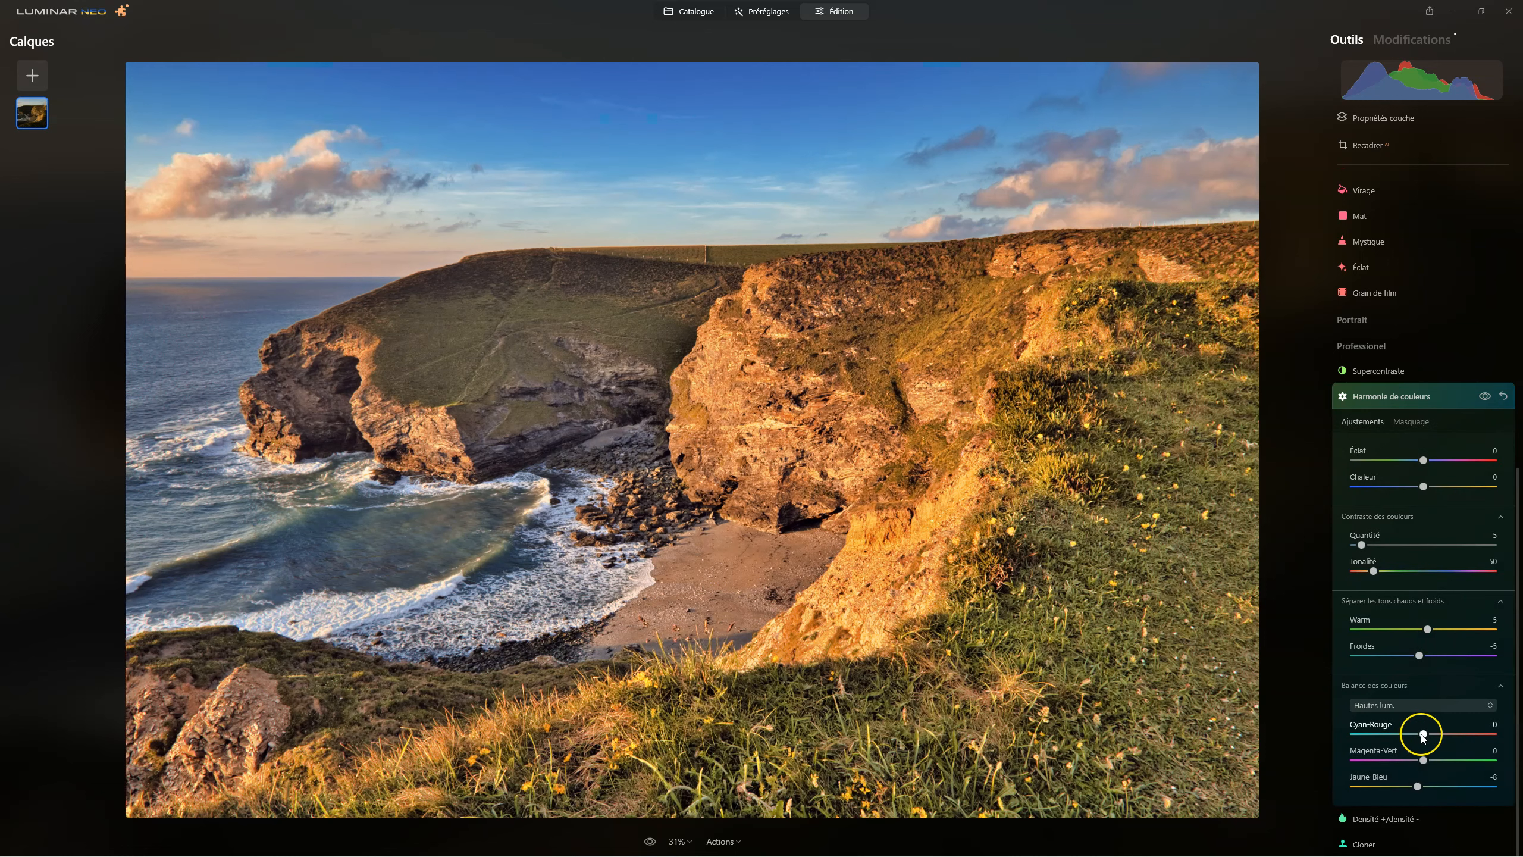
Set the Hautes lum. color balance to Cyan-Rouge 5 and Magenta-Vert -2, and compare before and after.
left_click_drag(1421, 739, 1430, 737)
left_click(1424, 760)
left_click_drag(1424, 761, 1426, 760)
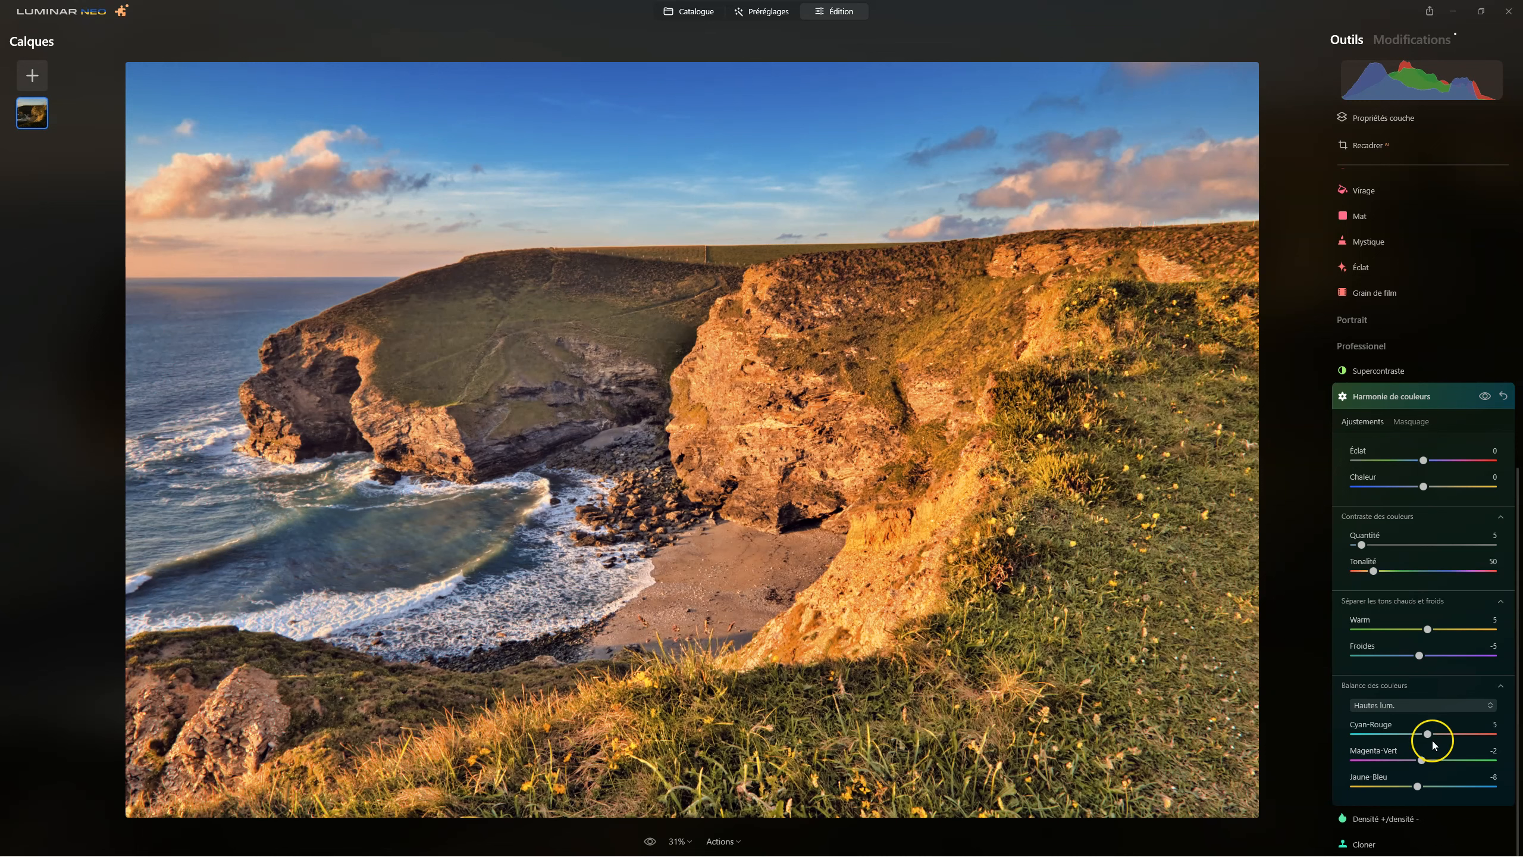
left_click(1487, 398)
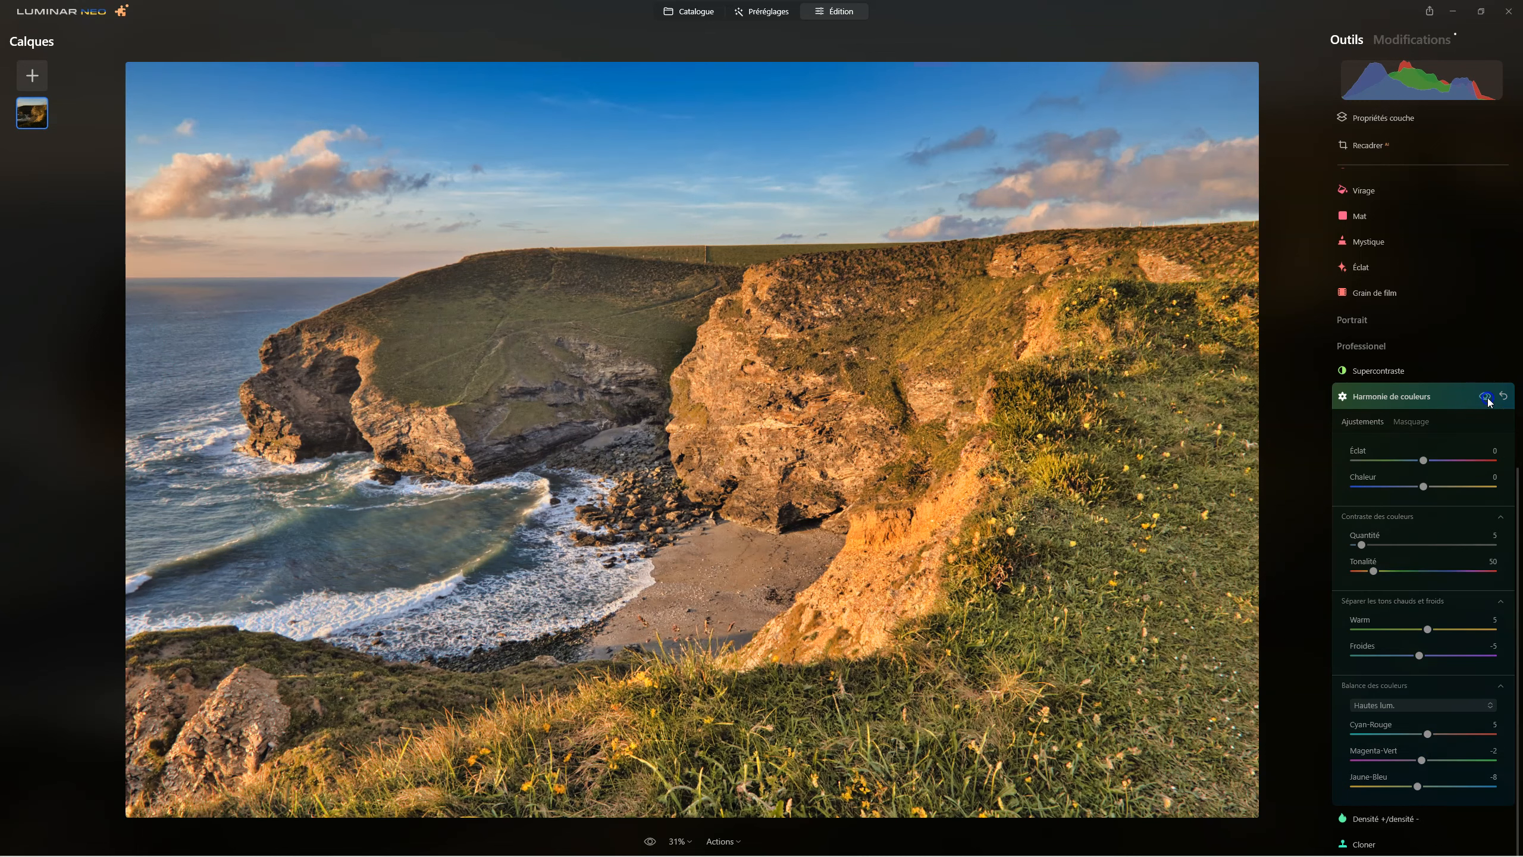
left_click(1487, 398)
left_click(1487, 397)
left_click(1487, 397)
left_click(1487, 398)
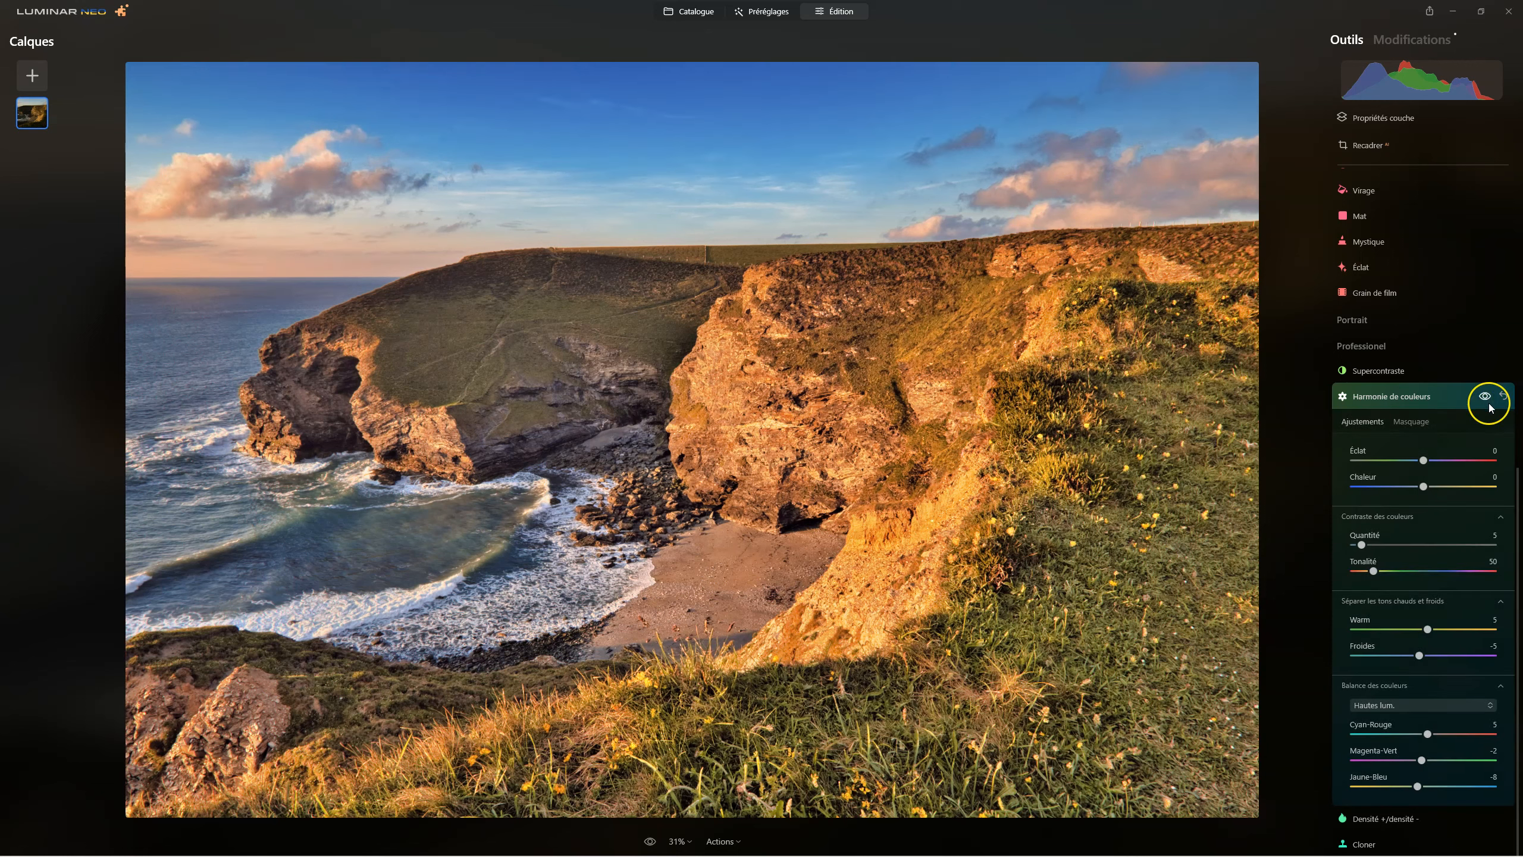
Set the color balance of Tons moyens to Cyan-Rouge -8, Magenta-Vert 2 and Jaune-Bleu 3.
left_click(1403, 706)
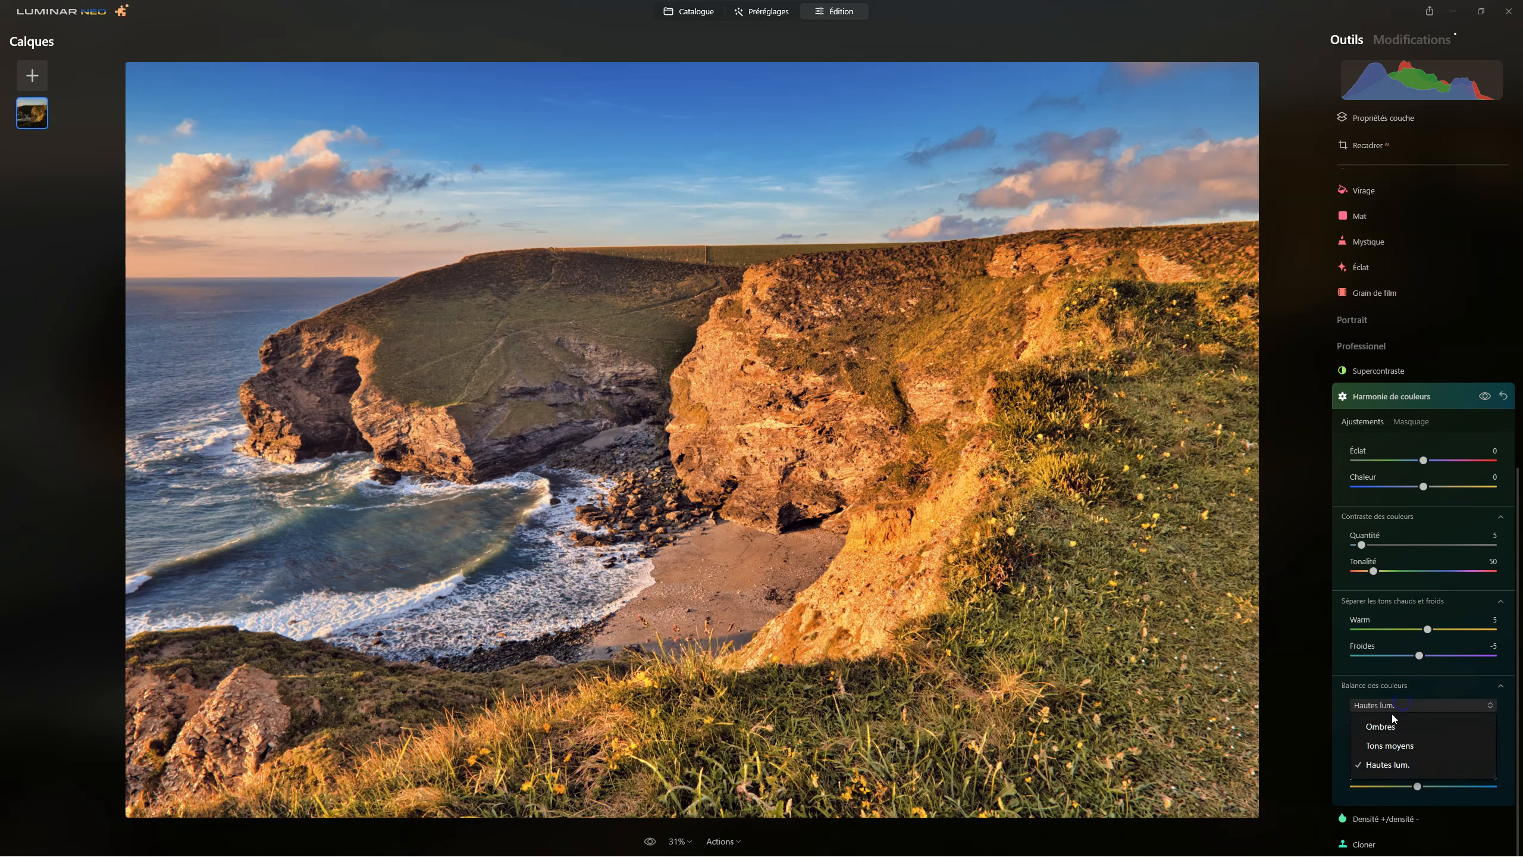
left_click(1384, 741)
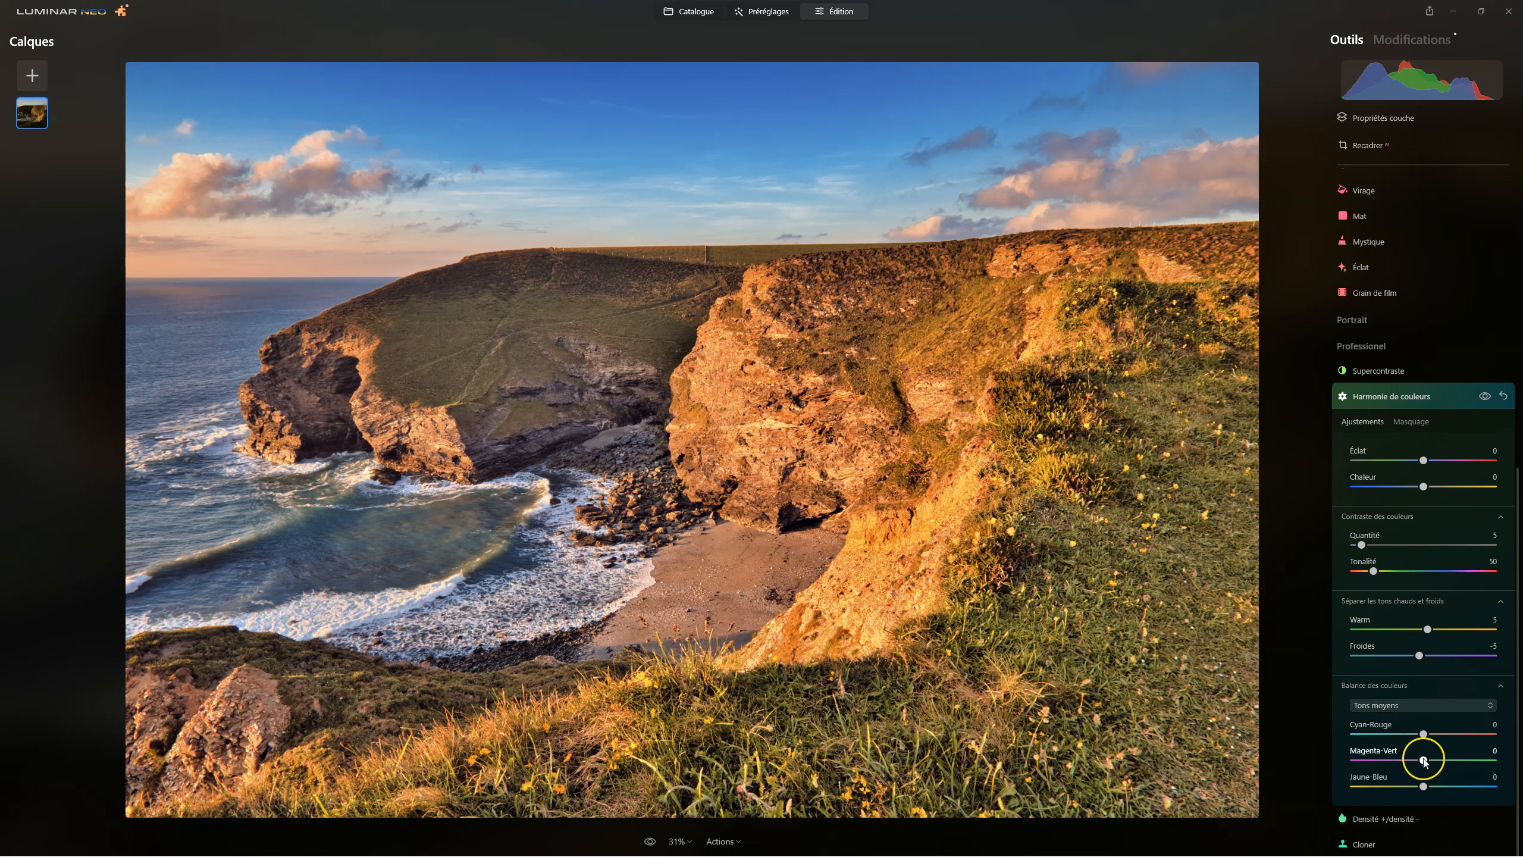
left_click_drag(1424, 733, 1426, 733)
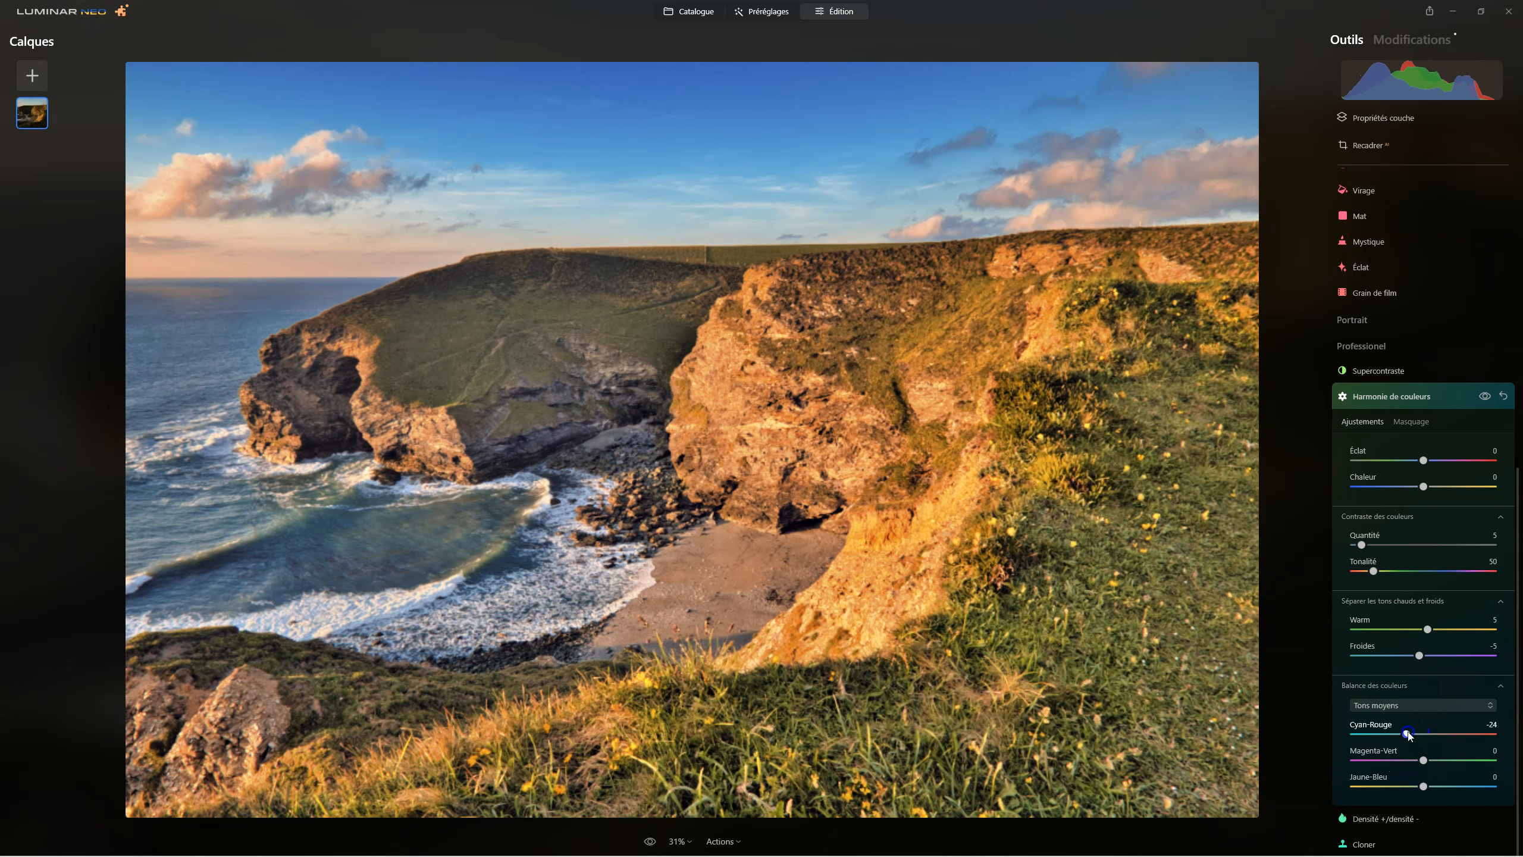
mouse_move(1409, 736)
left_mouse_down()
mouse_move(1442, 729)
mouse_move(1421, 738)
left_mouse_up()
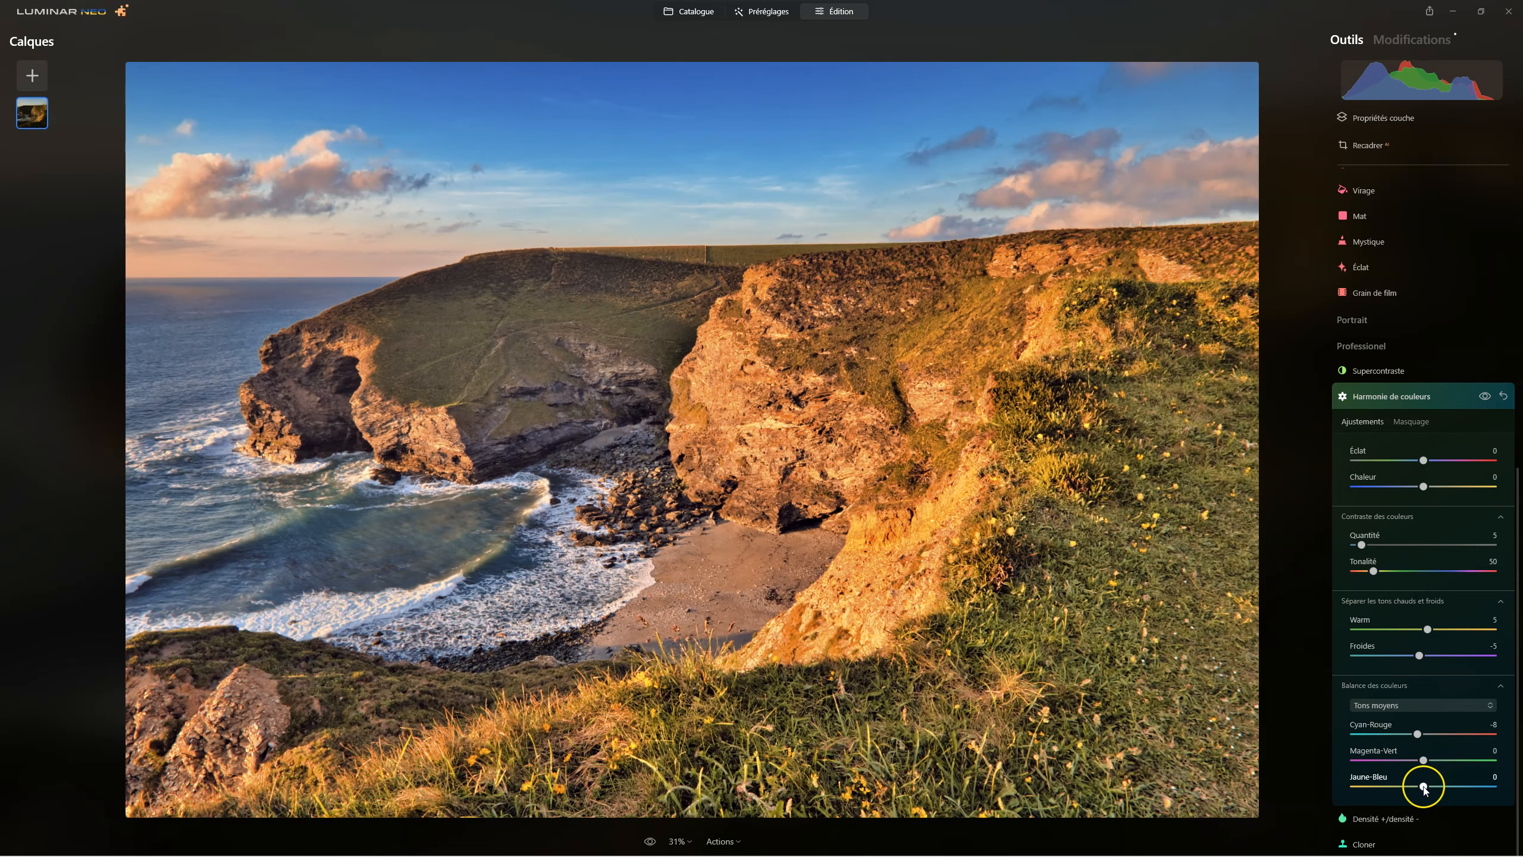
mouse_move(1425, 790)
left_mouse_down()
mouse_move(1438, 788)
mouse_move(1403, 783)
mouse_move(1427, 779)
left_mouse_up()
mouse_move(1424, 761)
left_mouse_down()
mouse_move(1439, 762)
mouse_move(1426, 764)
left_mouse_up()
Compare the photo with and without Harmonie de couleurs, collapse the tool, and view the unedited original.
left_click(1484, 398)
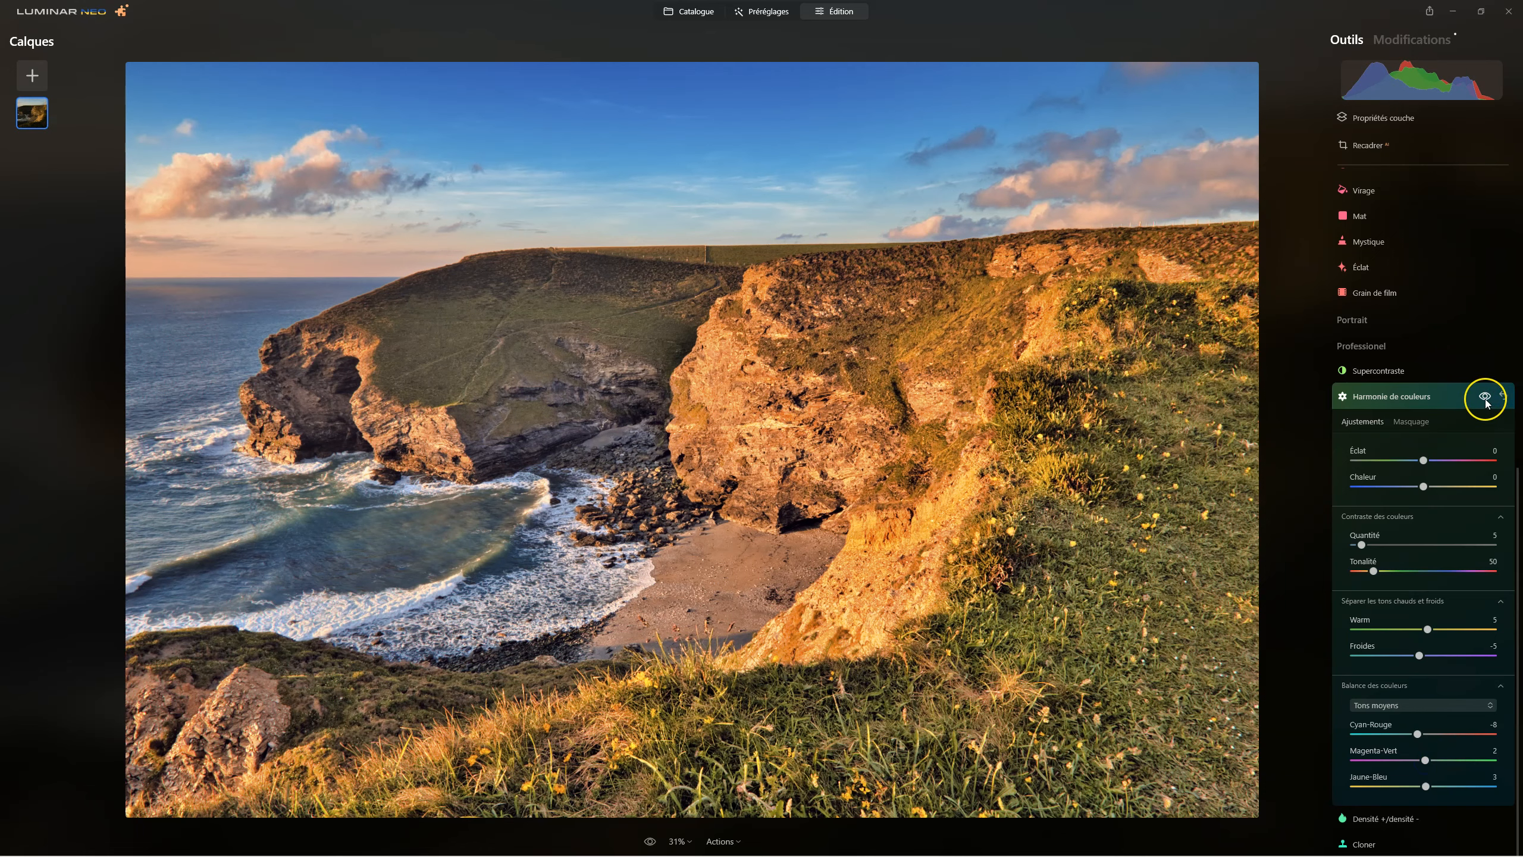
left_click(1486, 397)
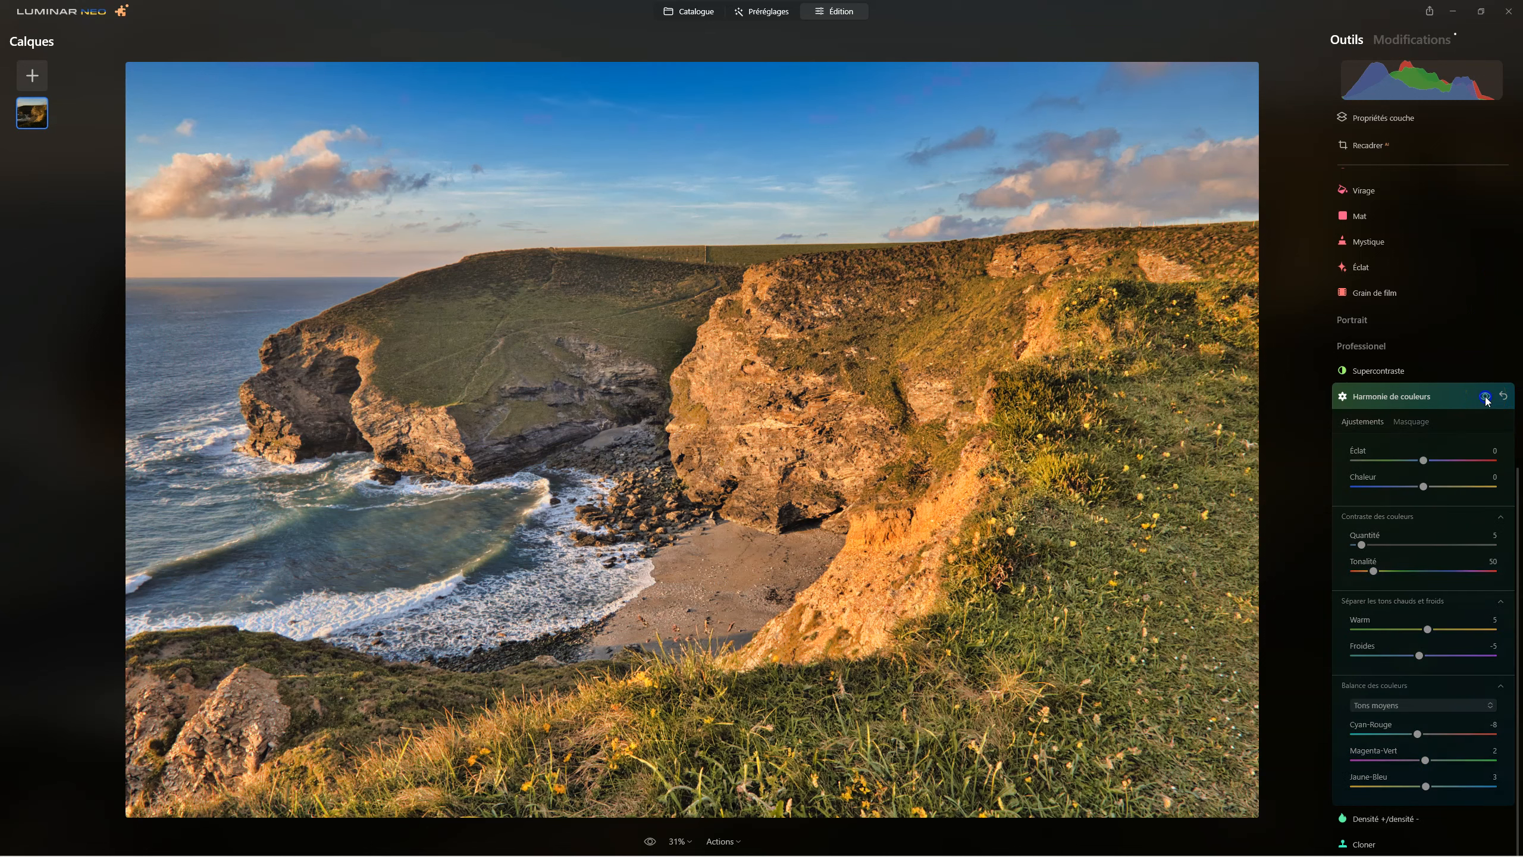
left_click(1486, 397)
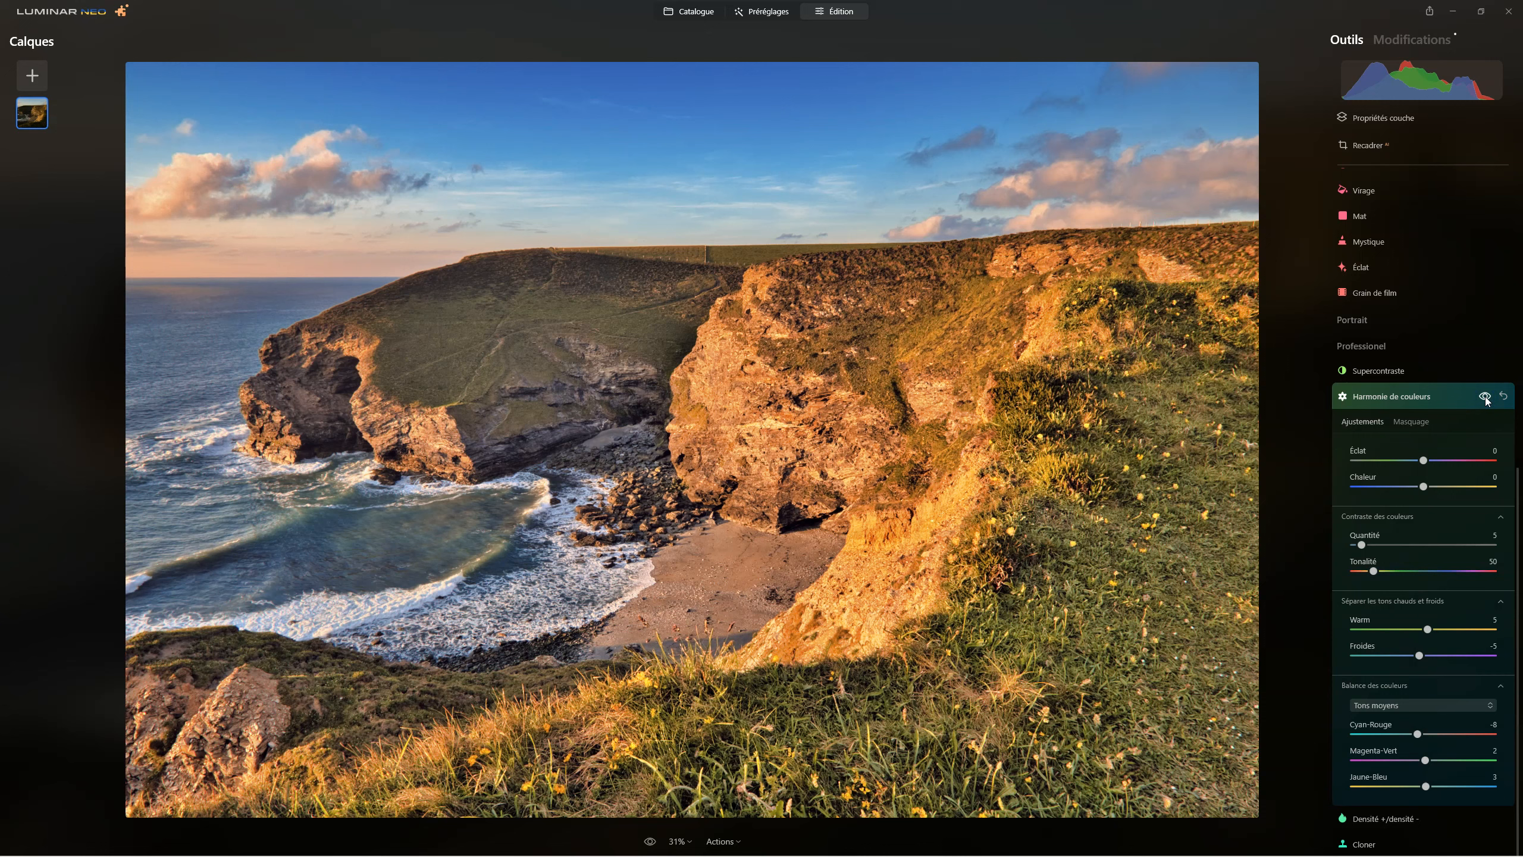
left_click(1418, 397)
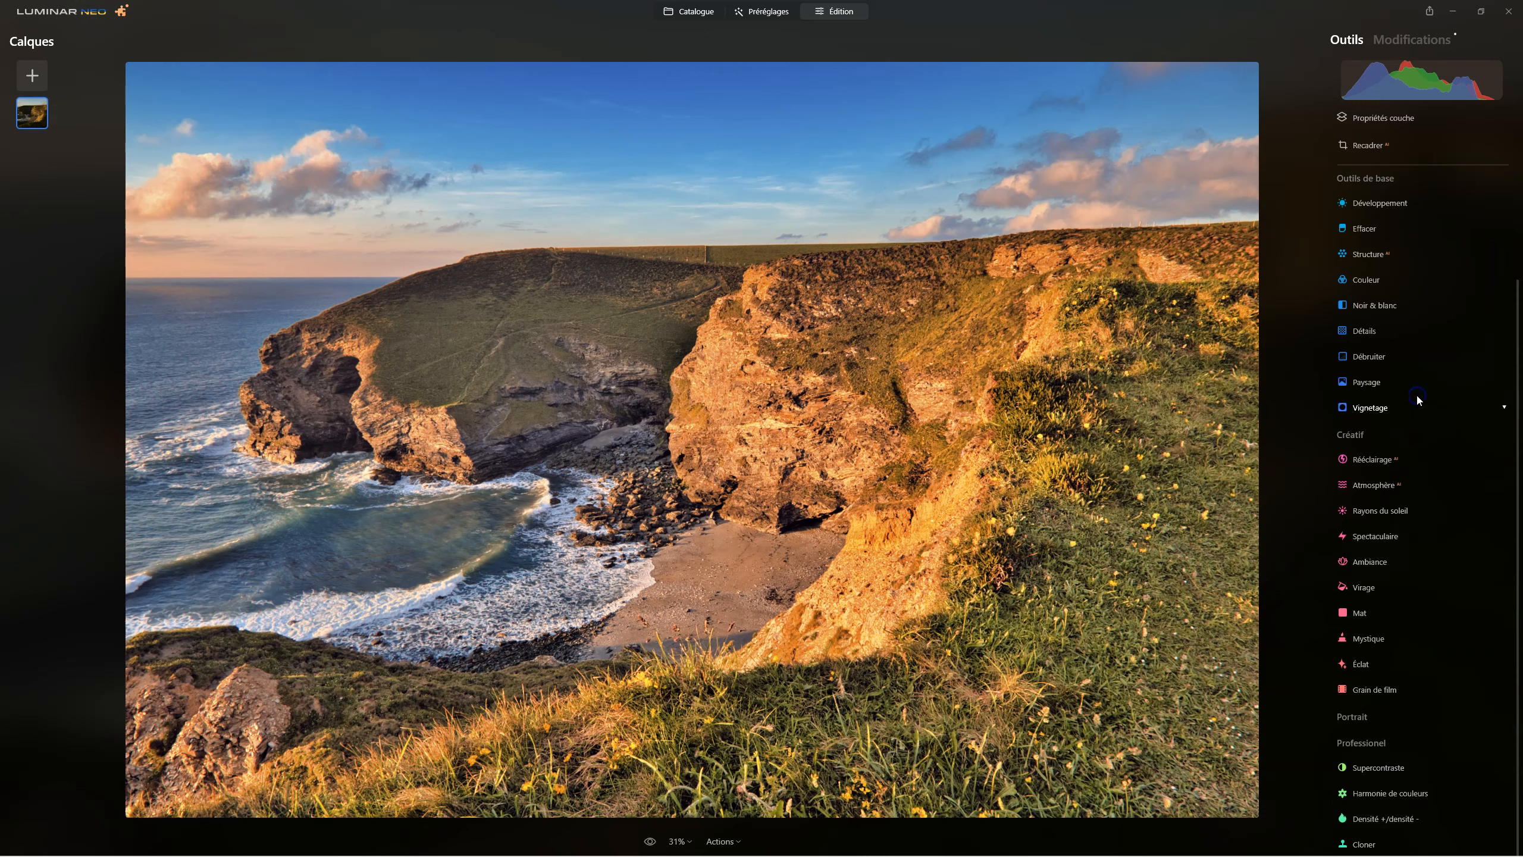
left_click(650, 841)
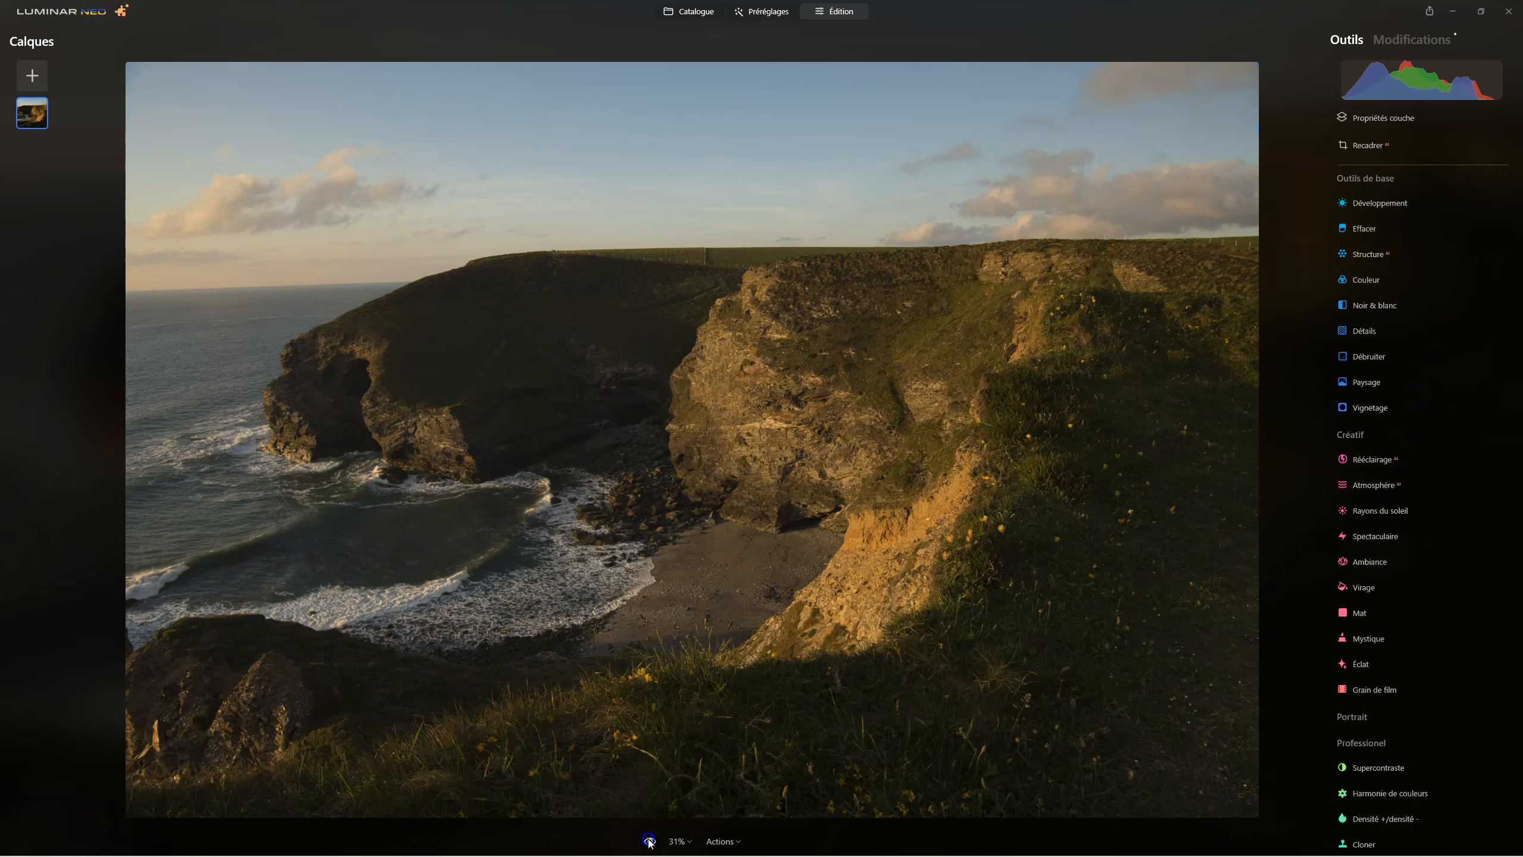
Compare the photo with the unedited original, and set Ombres to -60 and Noirs to -15 in a new Développement adjustment.
left_click(650, 842)
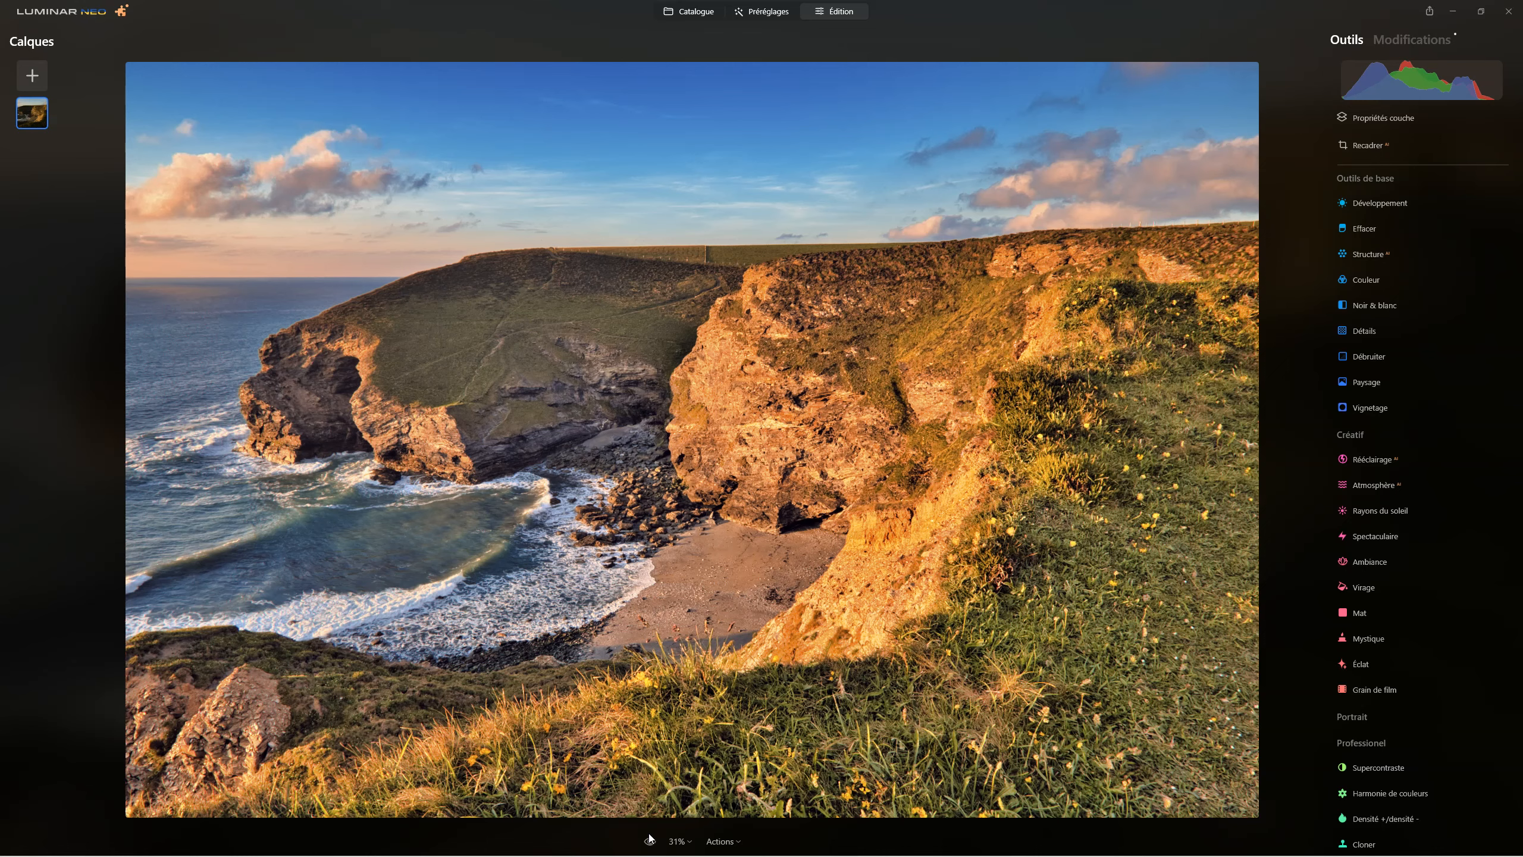
left_click(650, 839)
left_click(1363, 204)
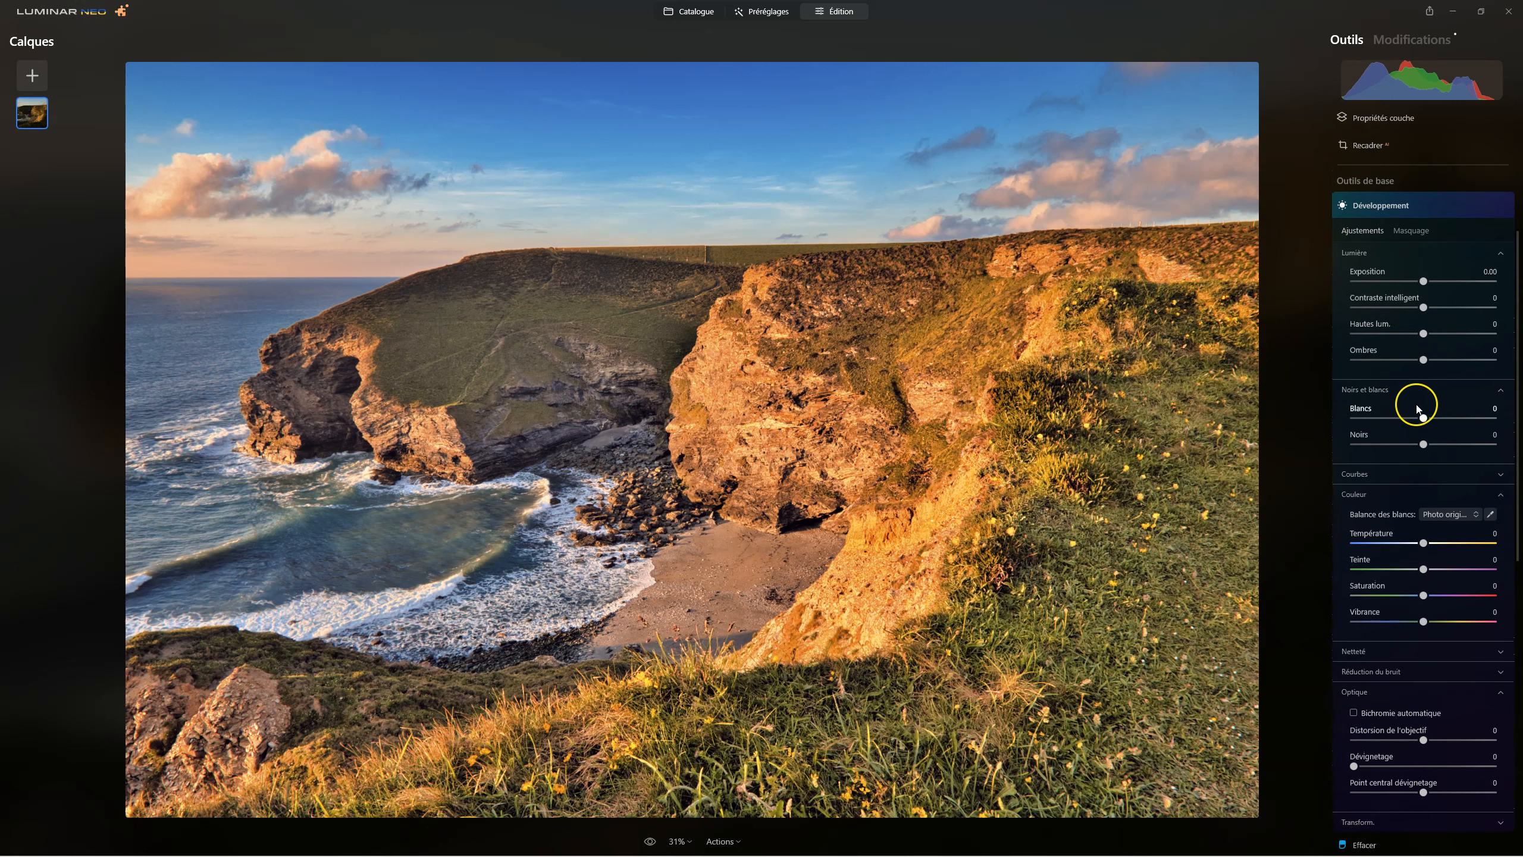
left_click(1424, 360)
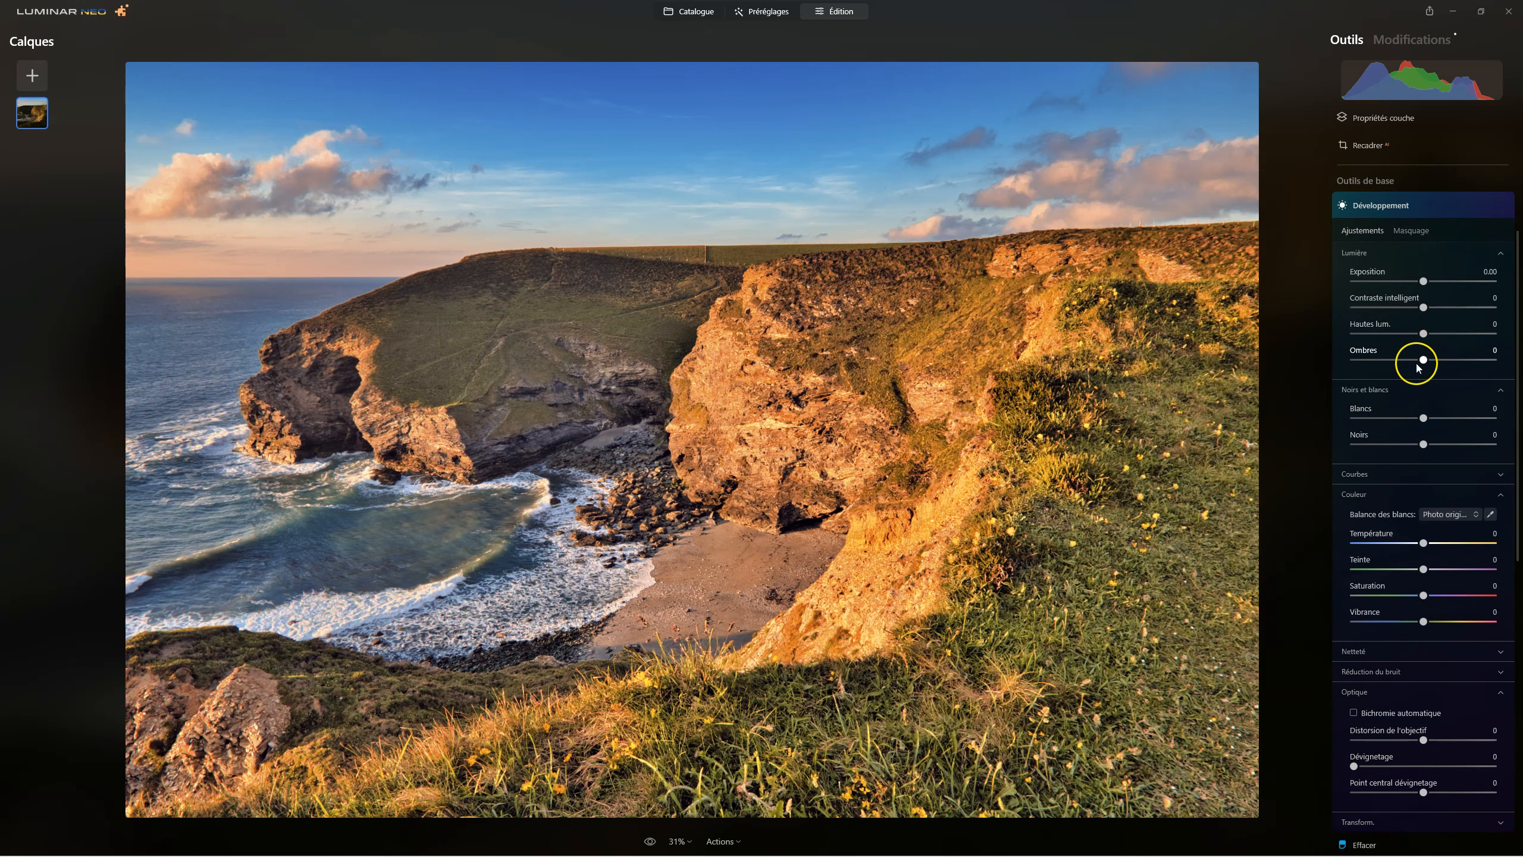
left_click_drag(1424, 360, 1381, 360)
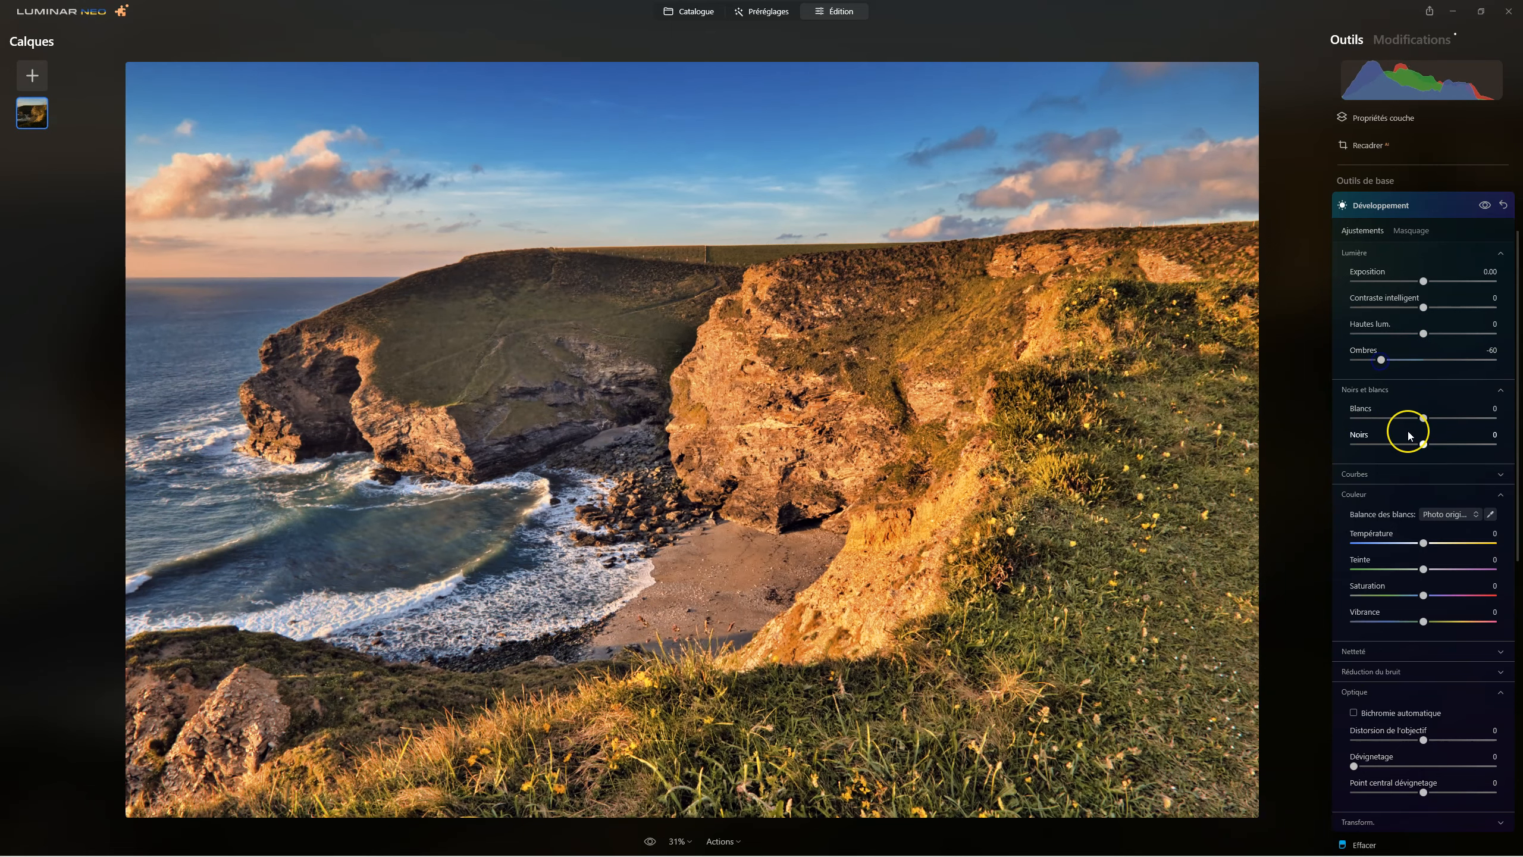
left_click_drag(1423, 444, 1413, 445)
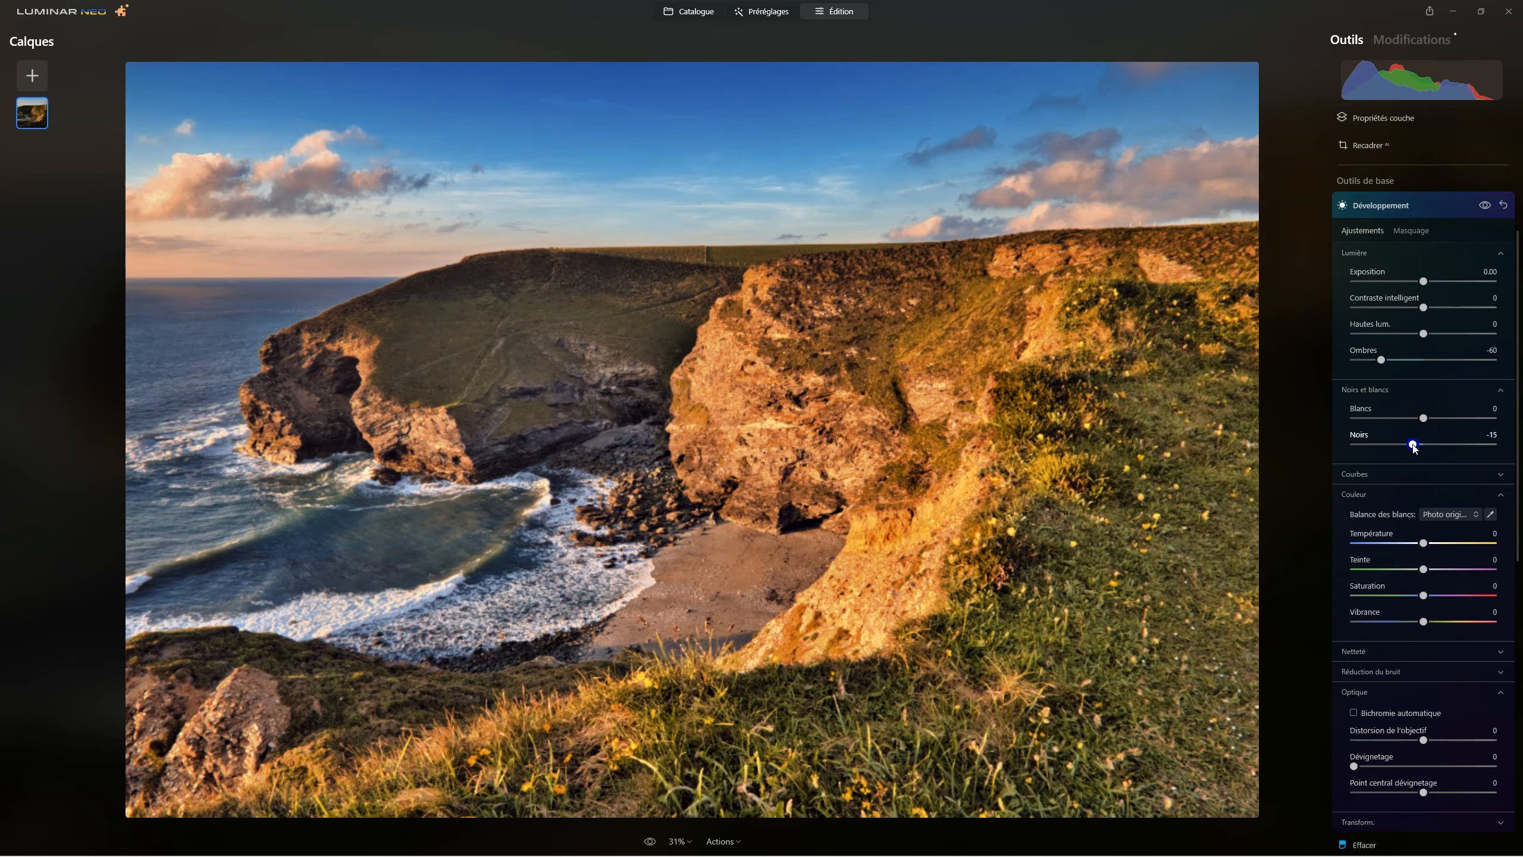
Set Hautes lum. to -29 and Contraste intelligent to -20 in the Développement adjustment.
left_click(1424, 333)
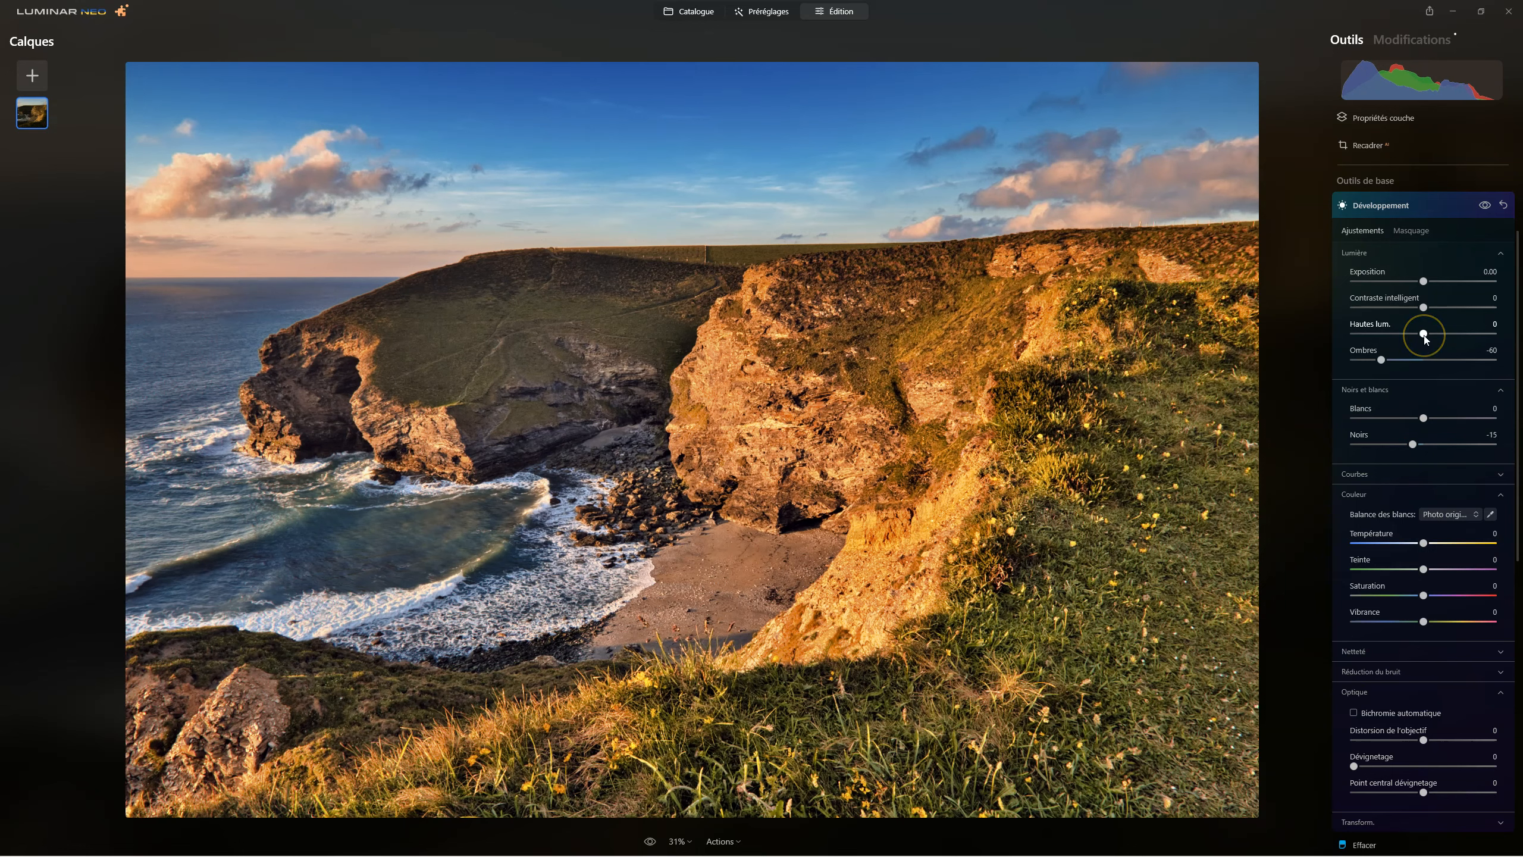
left_click_drag(1425, 340, 1406, 342)
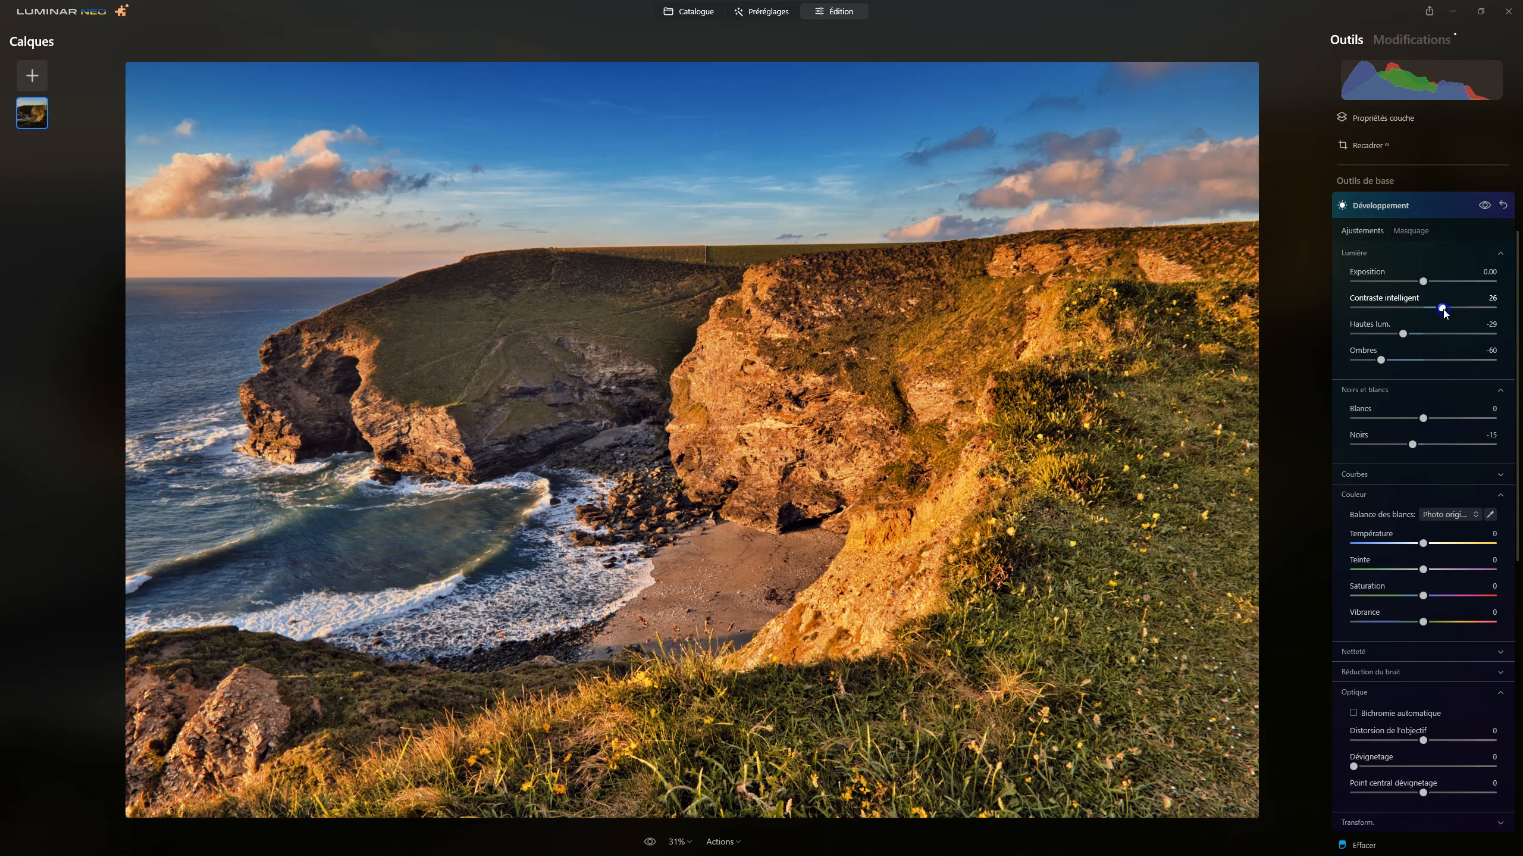
left_click_drag(1423, 310, 1411, 311)
Set Saturation to -10 and Température to -10 in the Développement adjustment.
left_click_drag(1424, 596, 1405, 595)
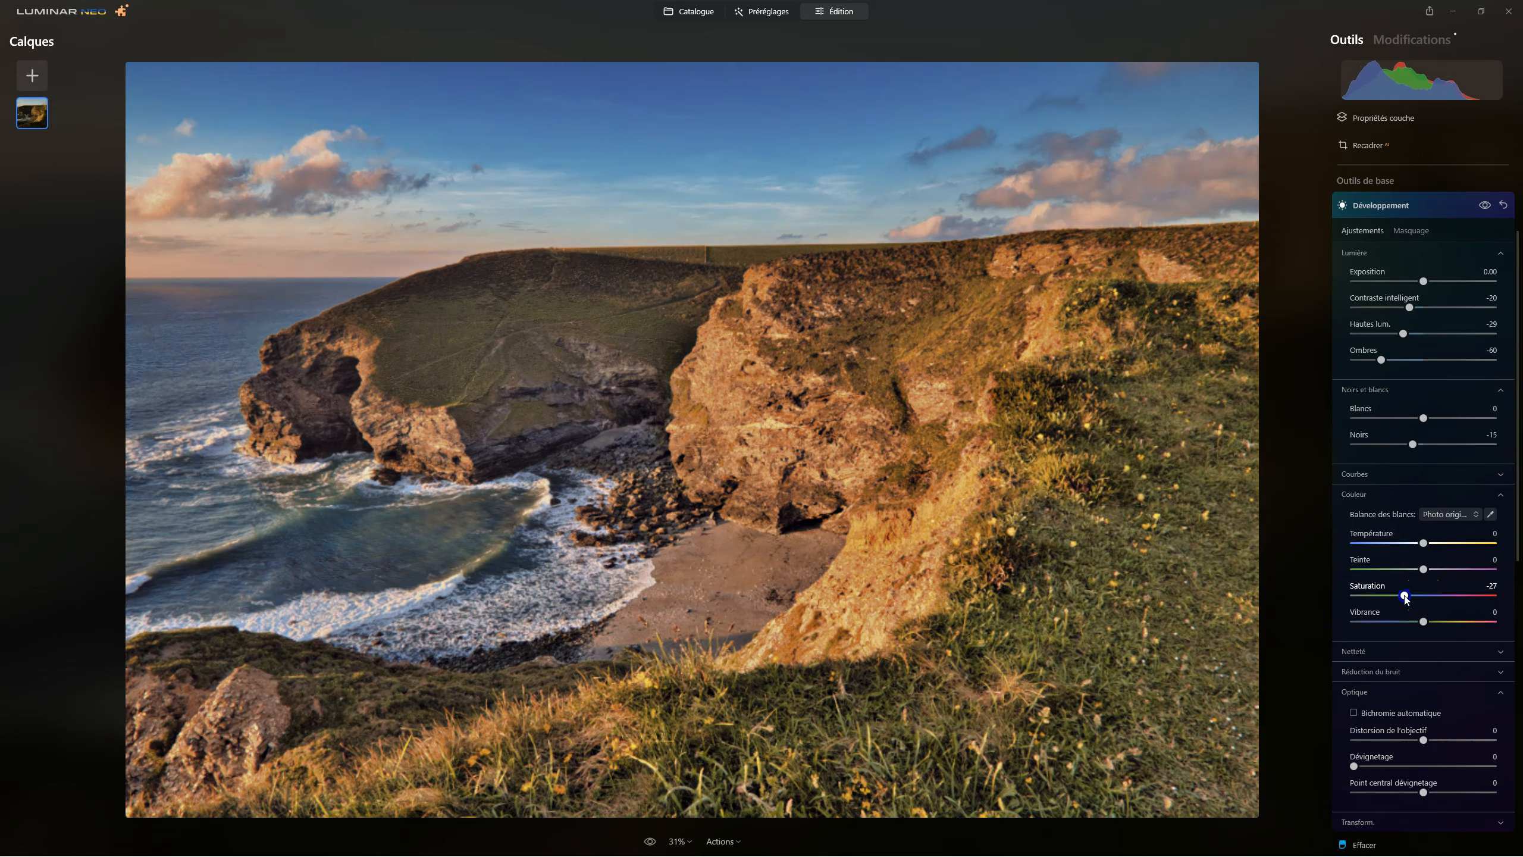
left_click_drag(1405, 596, 1415, 595)
left_click_drag(1414, 595, 1417, 596)
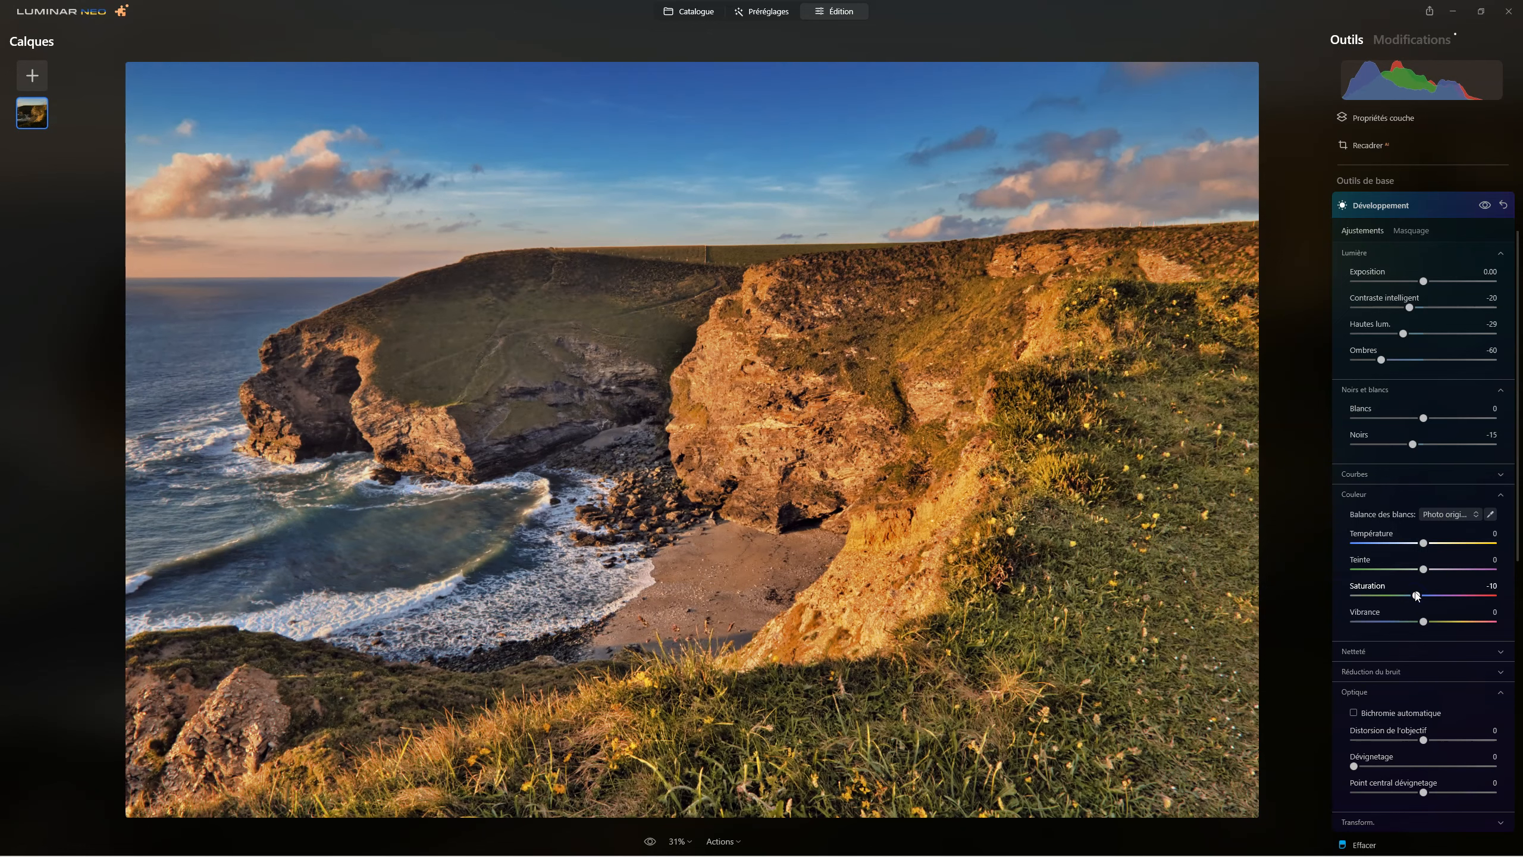
left_click(1424, 543)
left_click_drag(1426, 544, 1418, 544)
left_click_drag(1418, 545, 1419, 544)
Compare the photo with and without the Développement adjustment, and collapse the tool.
left_click(1485, 206)
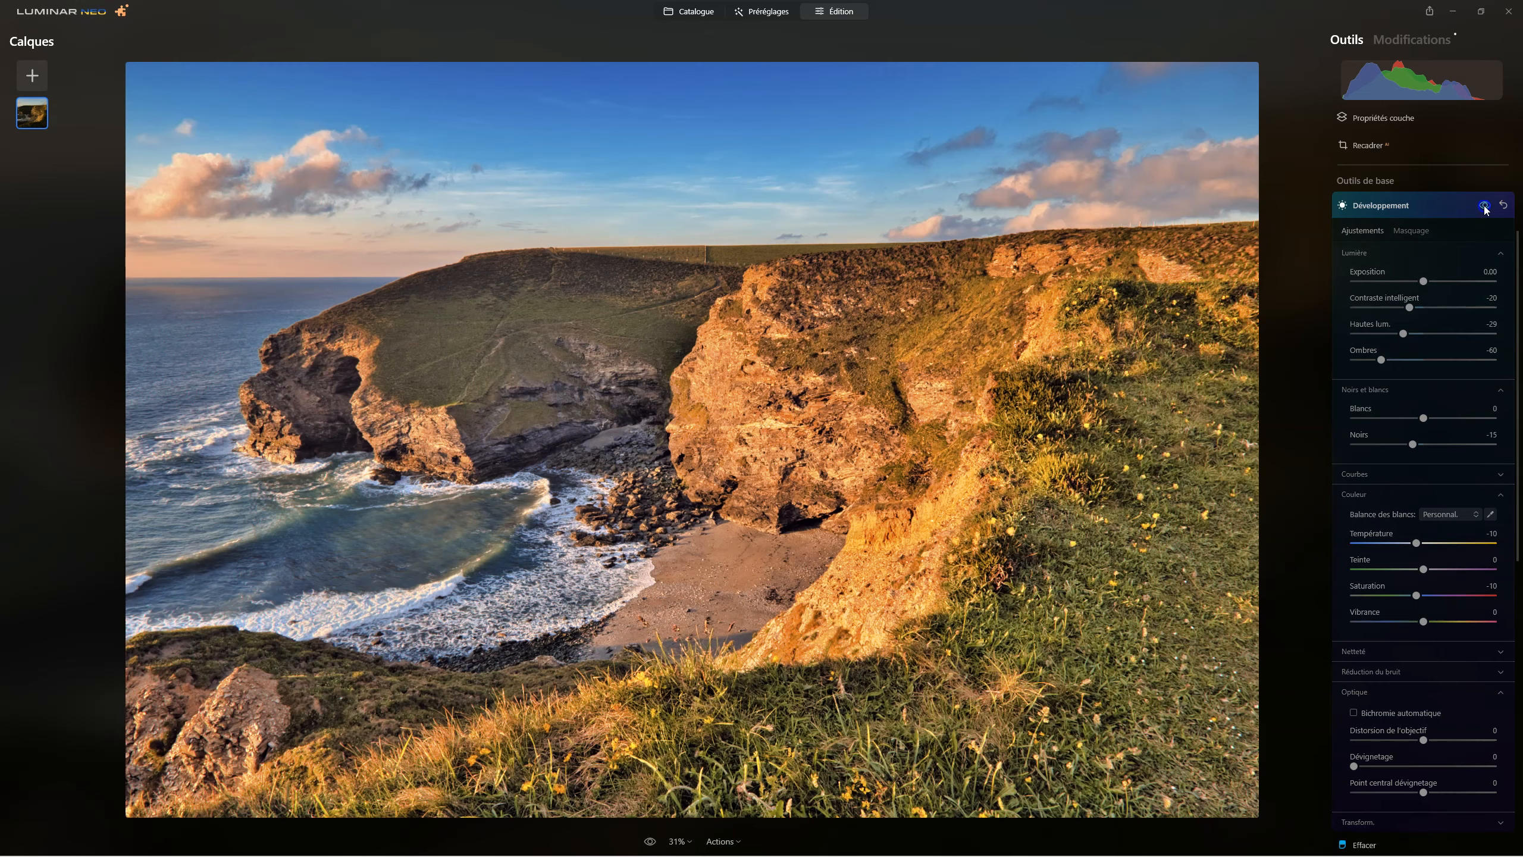
left_click(1484, 206)
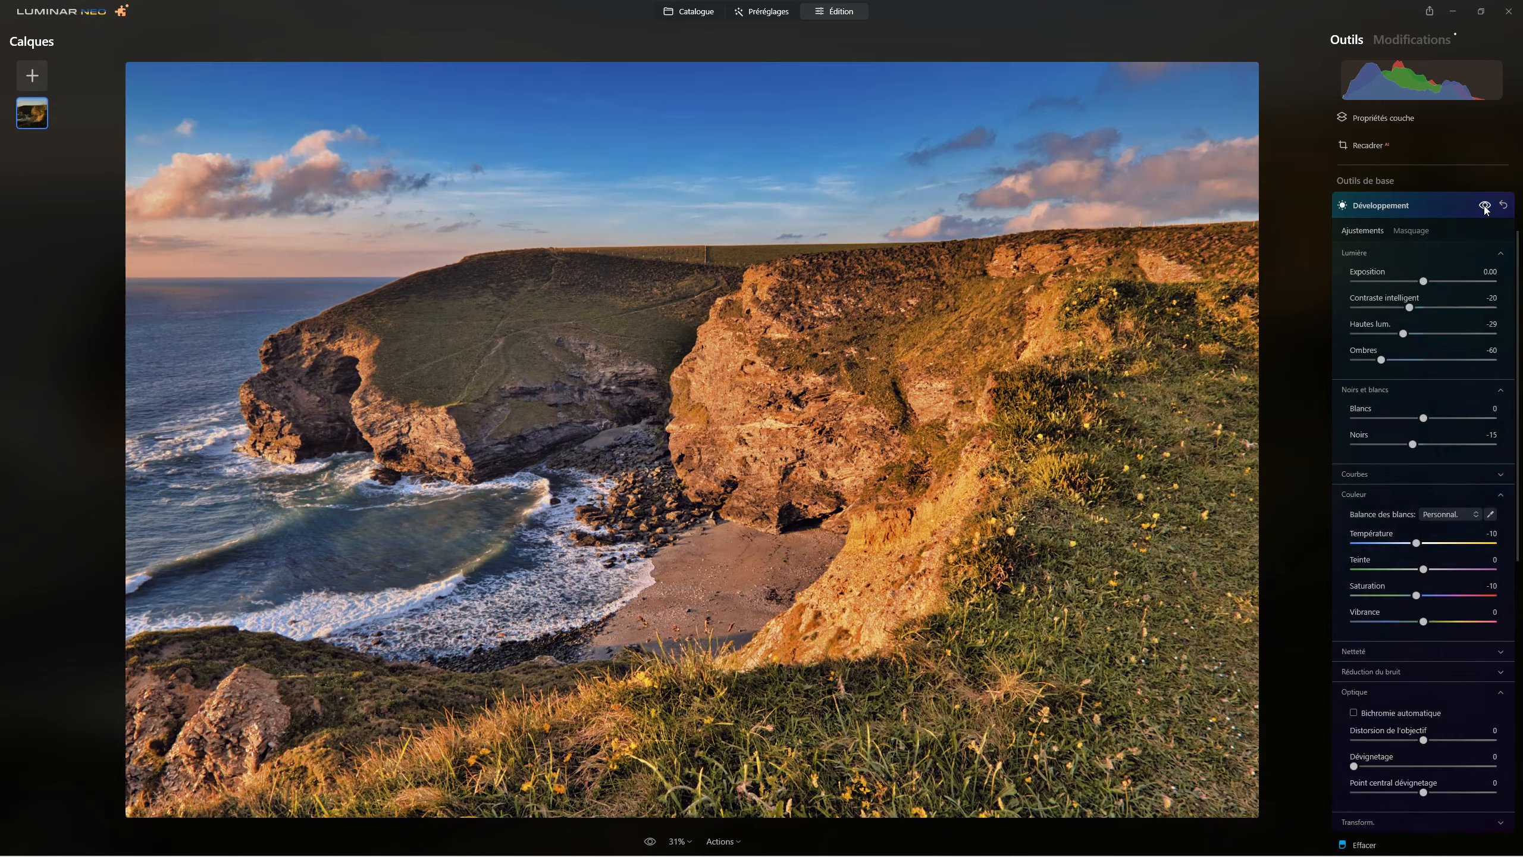
left_click(1484, 206)
left_click(1485, 206)
left_click(1485, 206)
left_click(1485, 207)
left_click(1370, 207)
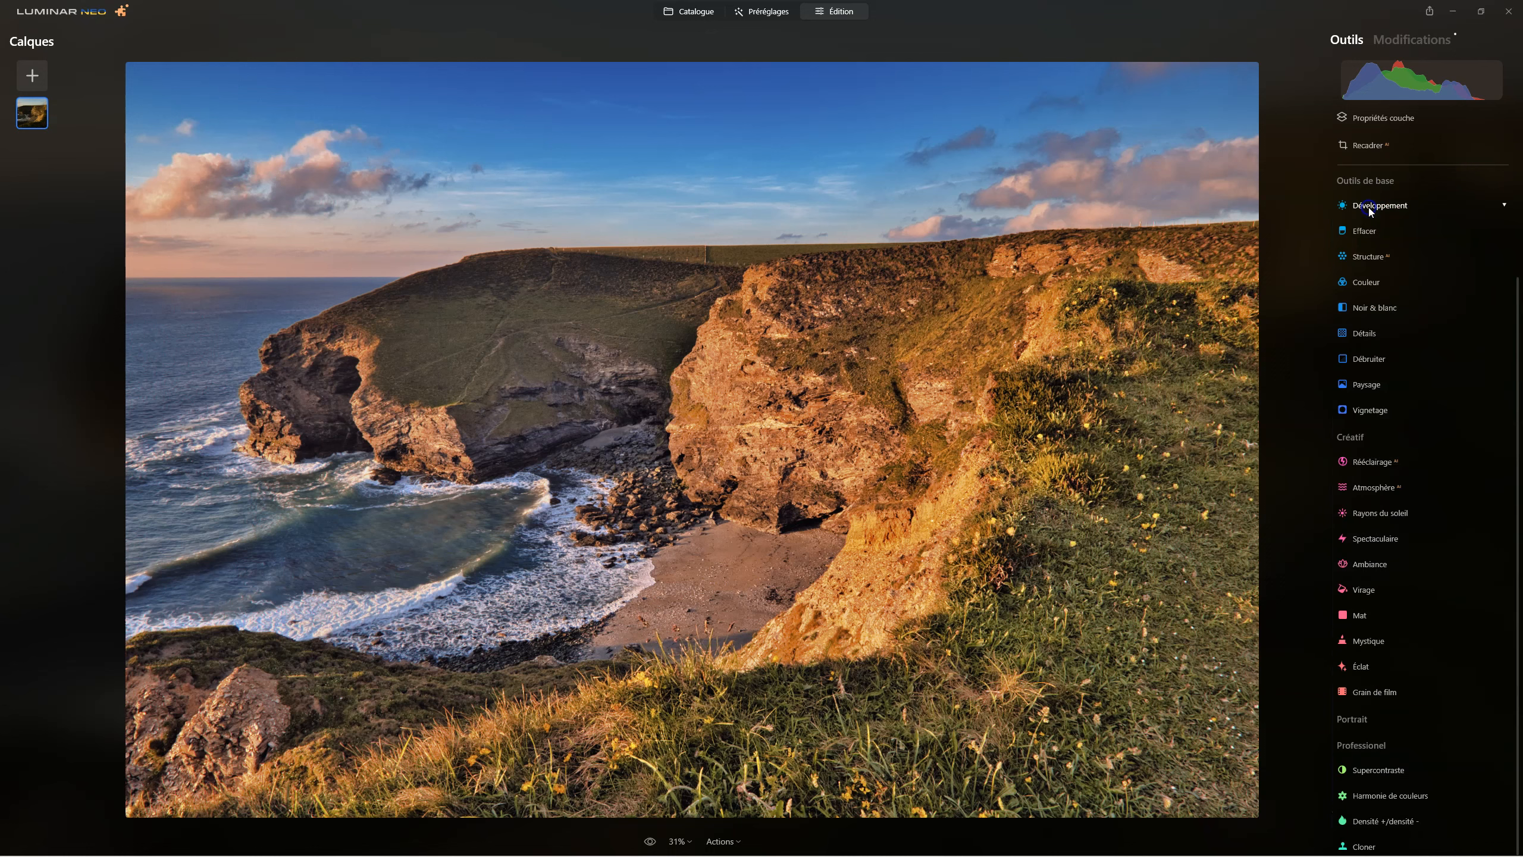
Add a Vignetage to the photo with Quantité -100 and Taille 0.
left_click(1369, 410)
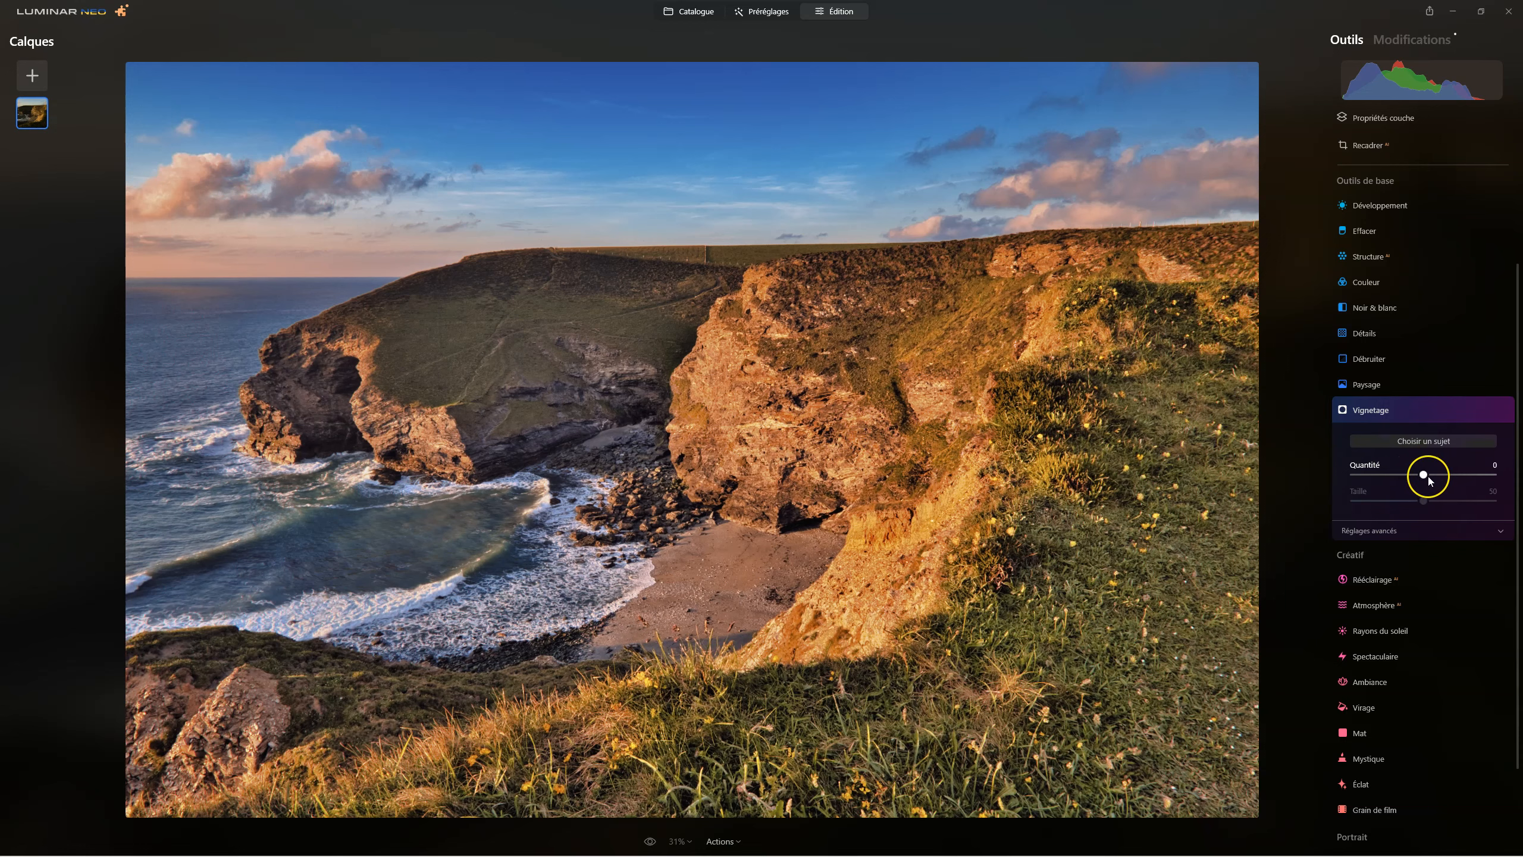
left_click_drag(1424, 474, 1265, 474)
left_click_drag(1422, 501, 1263, 501)
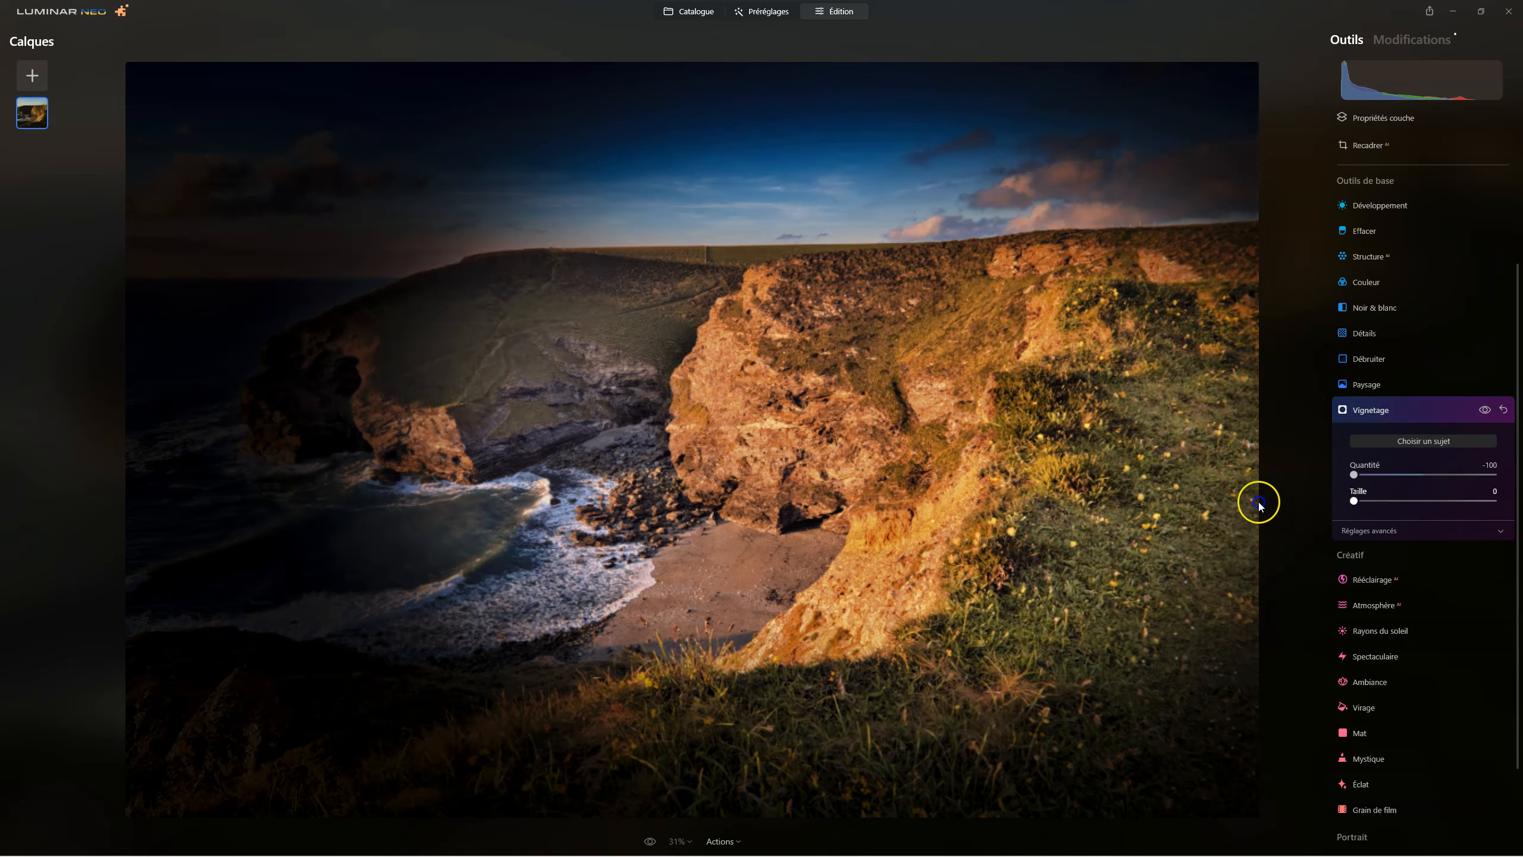
Set the vignette's Progressivité to 100, Lumière interne to 9 and Quantité to -47.
left_click(1373, 532)
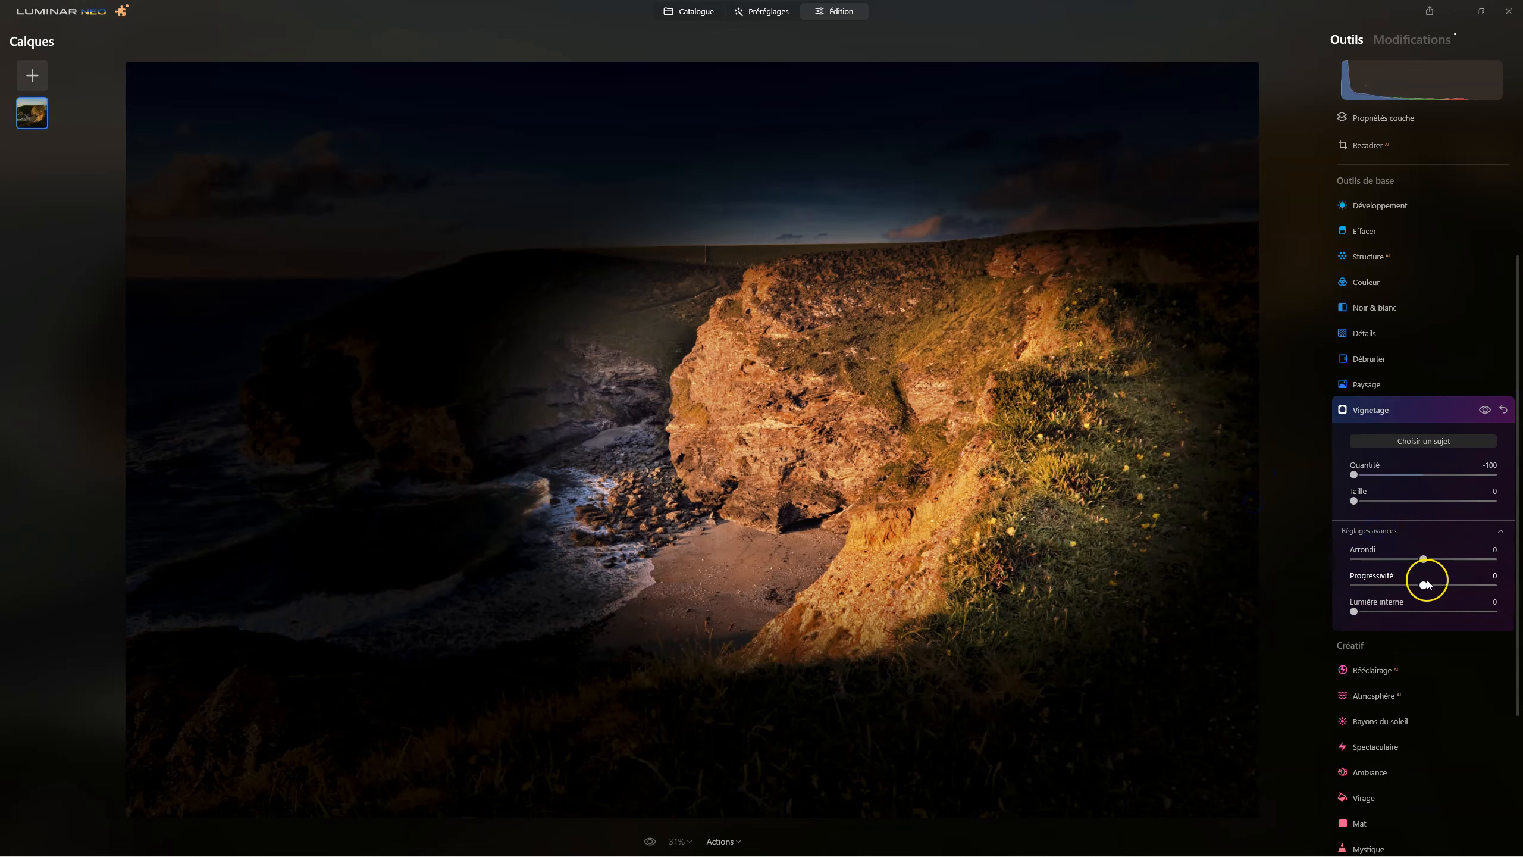
left_click_drag(1428, 585, 1517, 585)
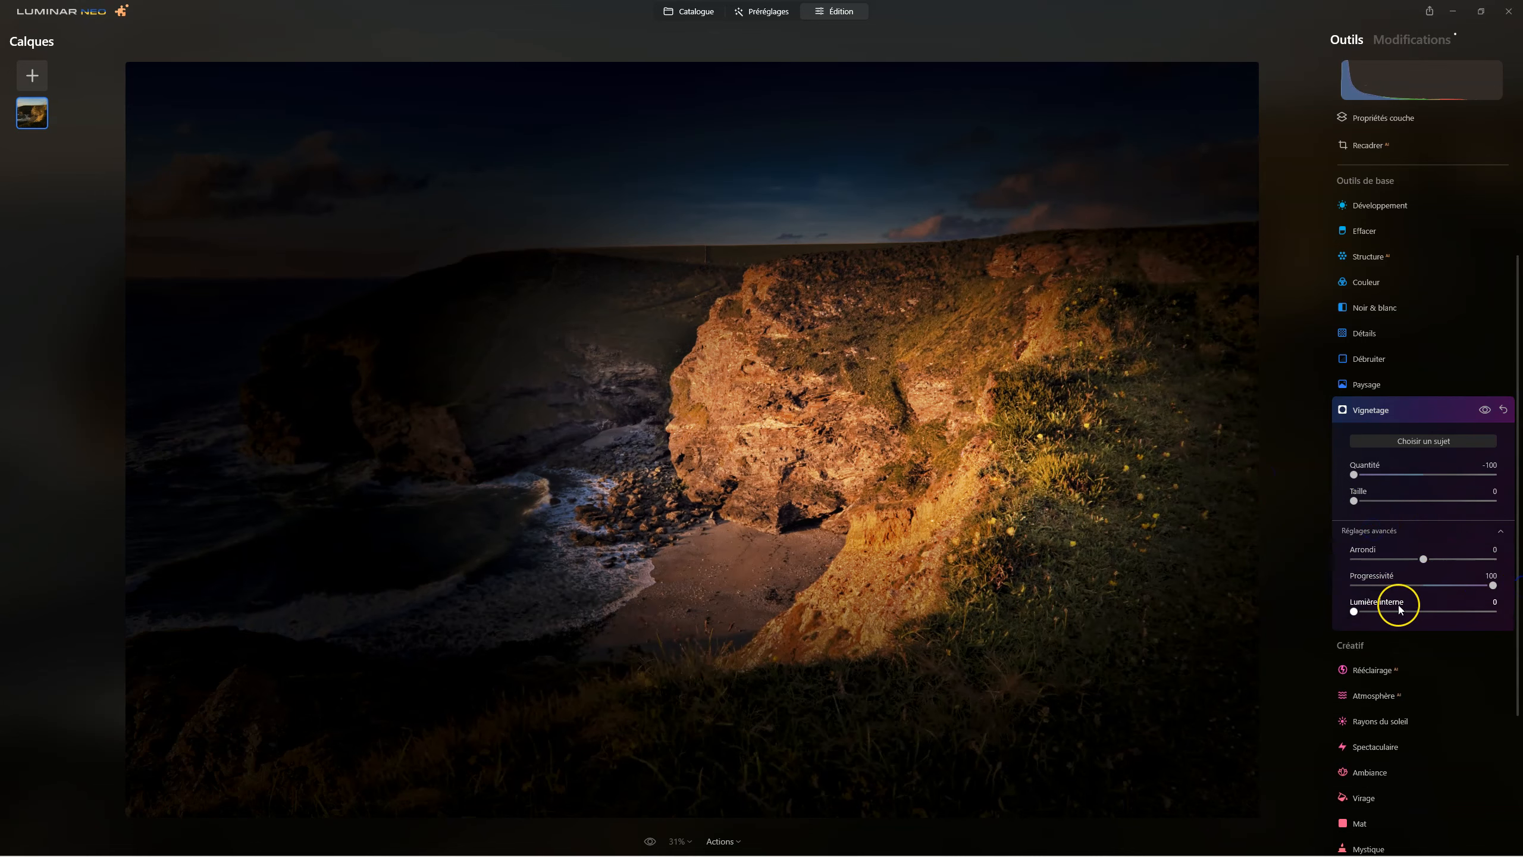
left_click_drag(1355, 611, 1369, 611)
left_click_drag(1358, 478, 1391, 474)
left_click(1376, 474)
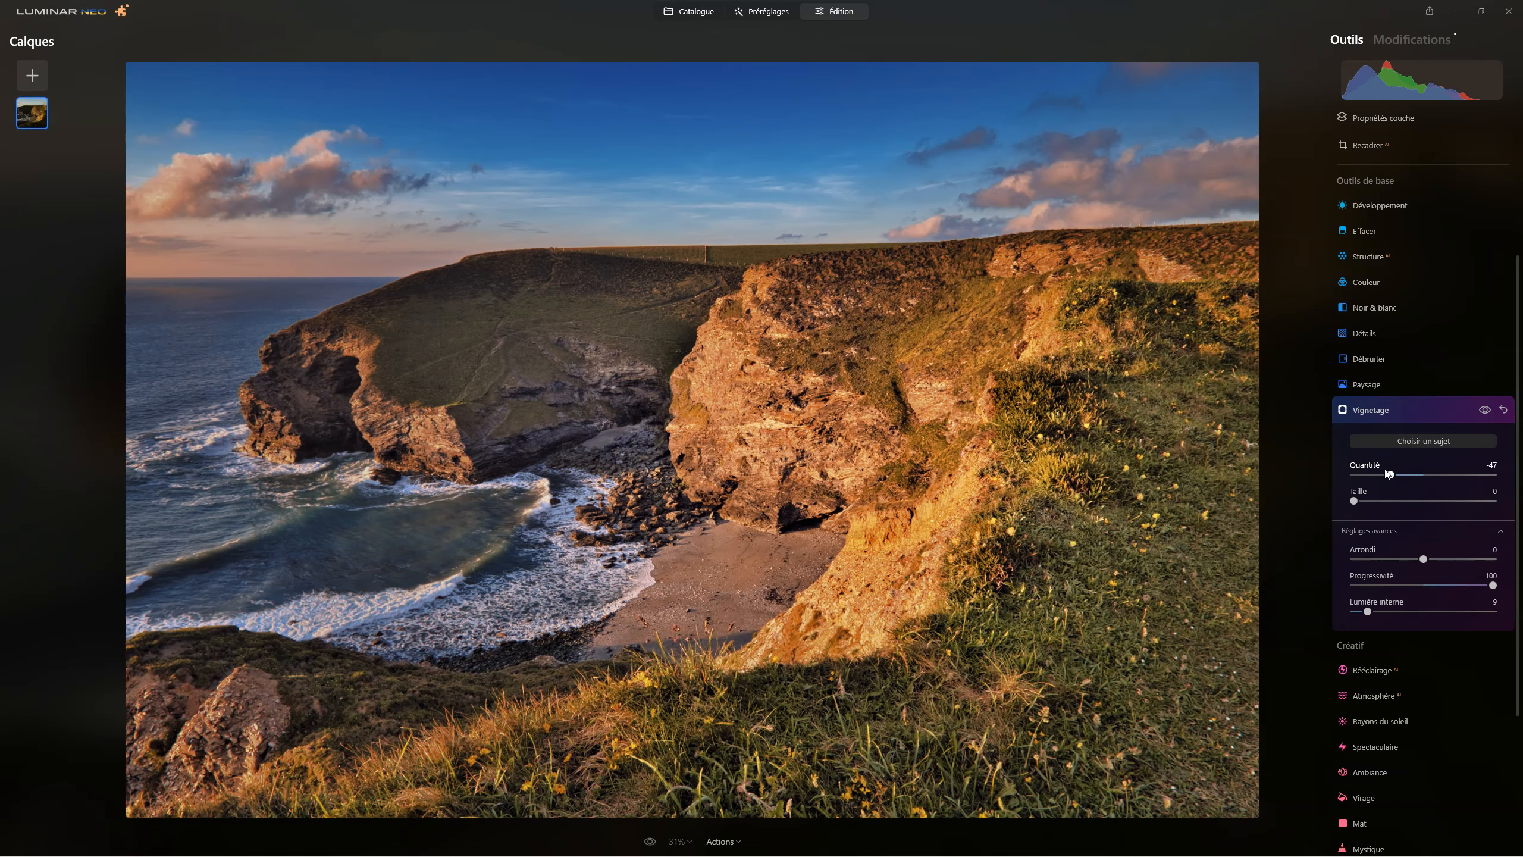
Compare the photo repeatedly with and without the vignette.
left_click(1484, 410)
left_click(1484, 410)
left_click(1484, 410)
left_click(1484, 411)
left_click(1484, 410)
left_click(1484, 411)
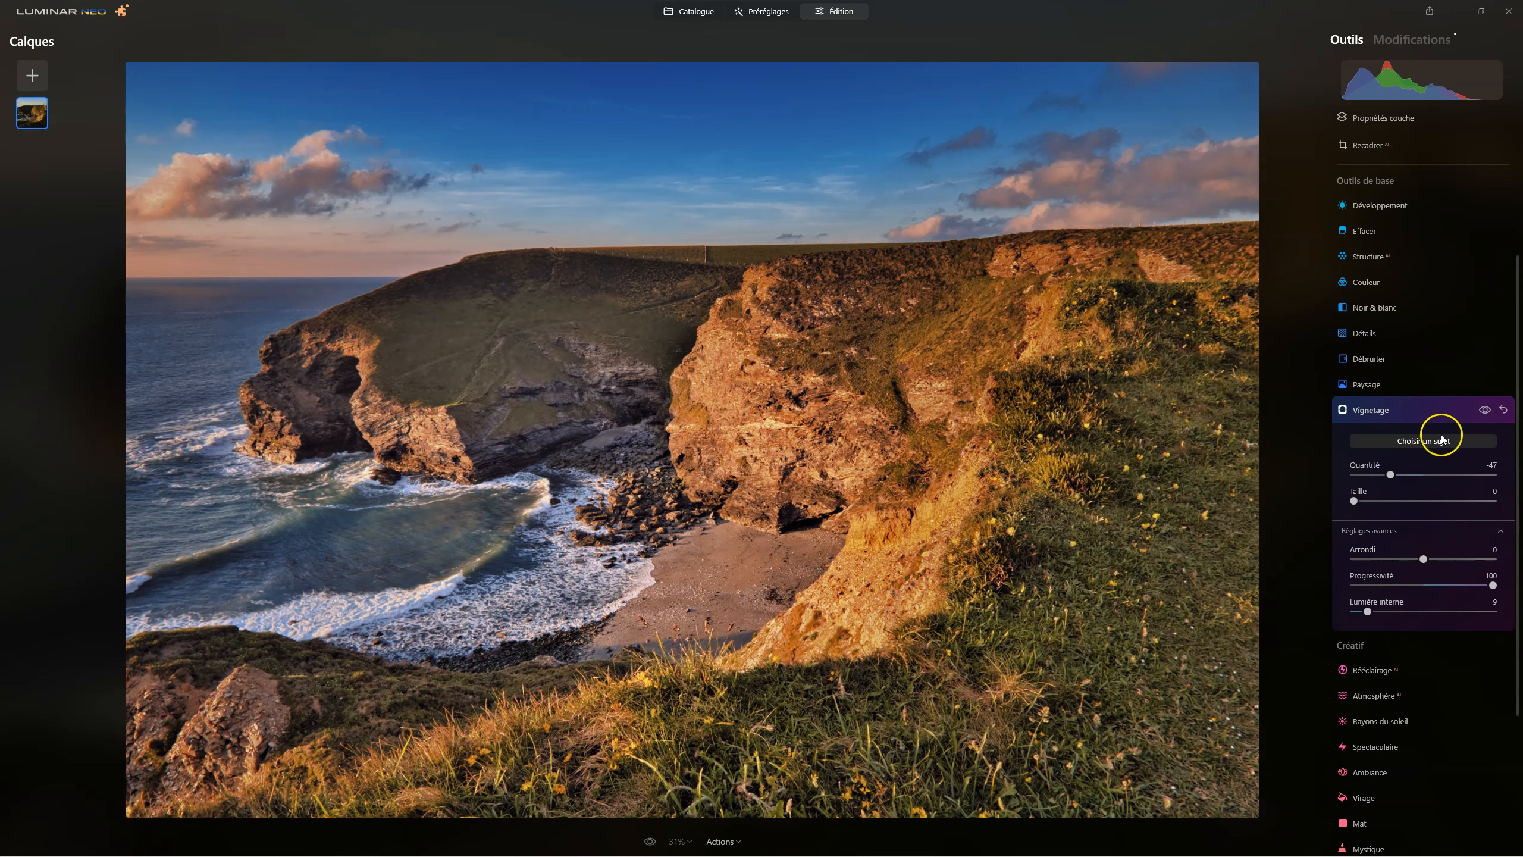
left_click(1478, 413)
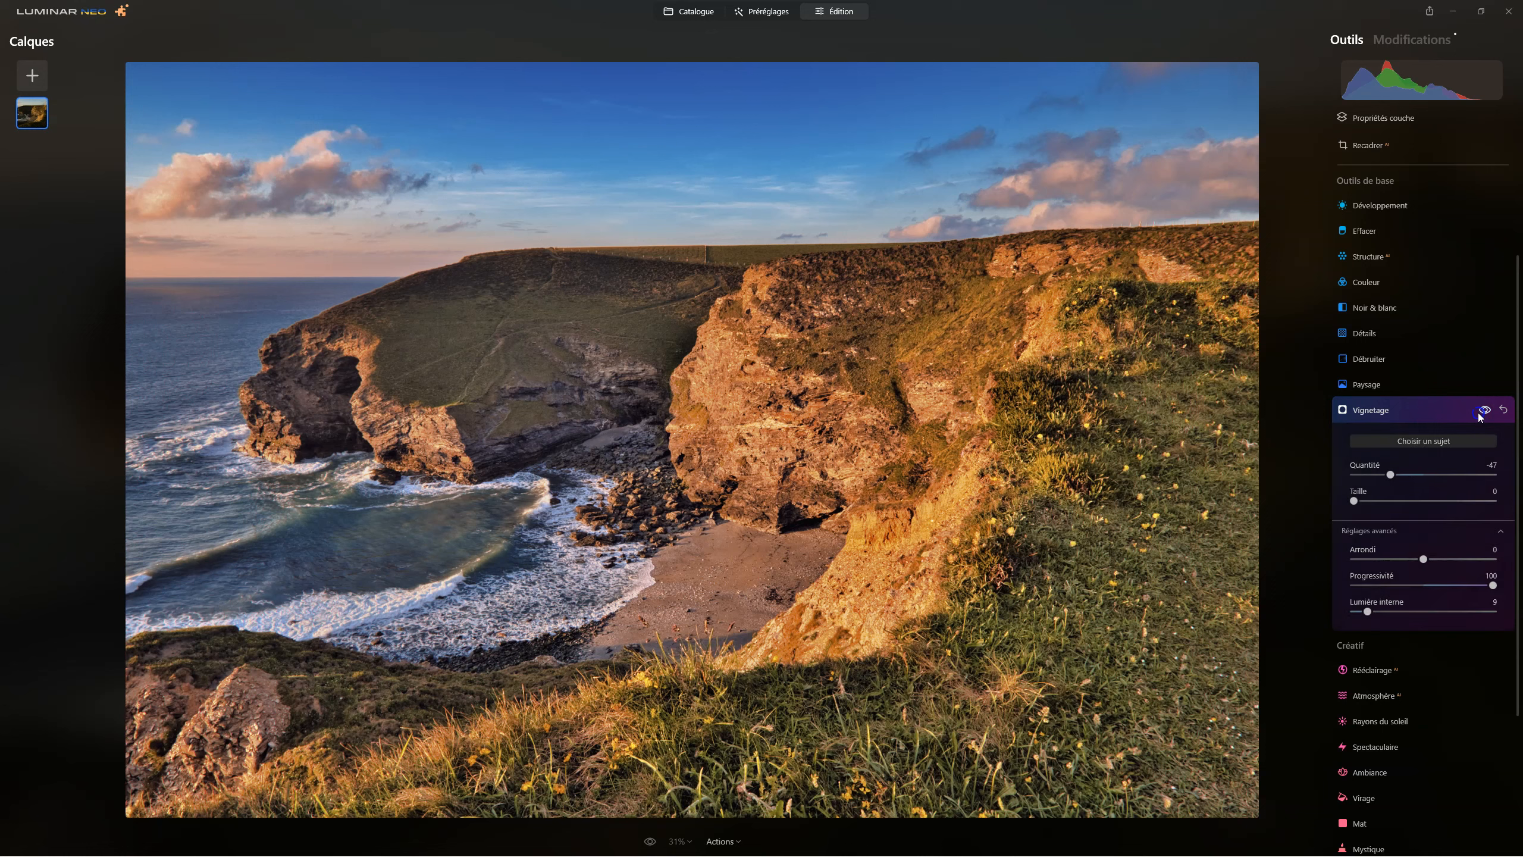
left_click(1478, 413)
left_click(1478, 413)
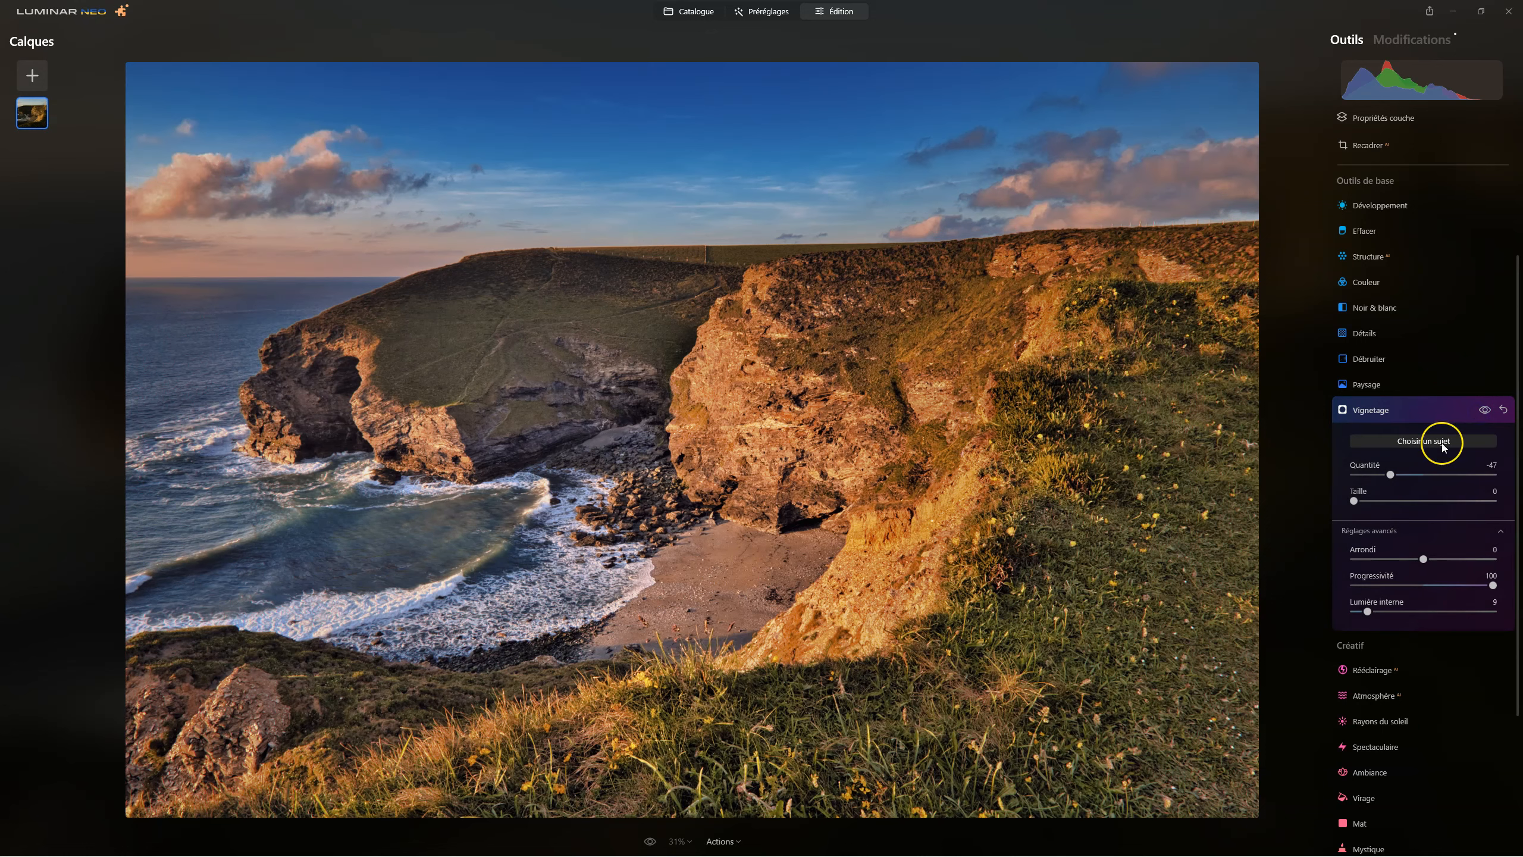
Set the vignette's Quantité to -50 and collapse the tool.
left_click_drag(1390, 475, 1389, 474)
left_click(1378, 422)
left_click(1377, 415)
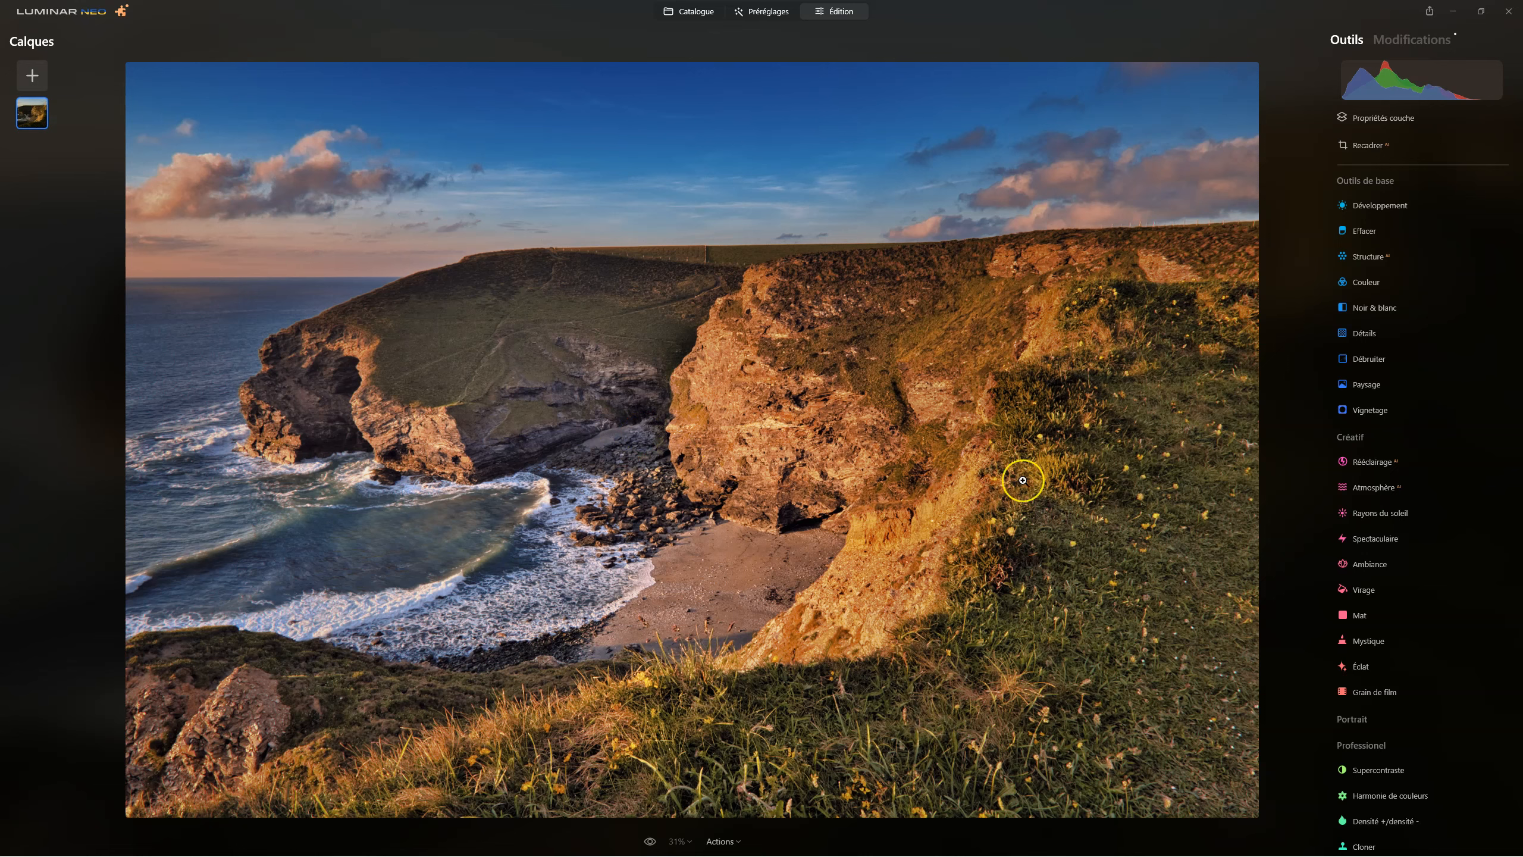
Reopen the applied Couleur edit and set its HSL Luminance to Jaune -8 and Vert -10.
left_click(1439, 42)
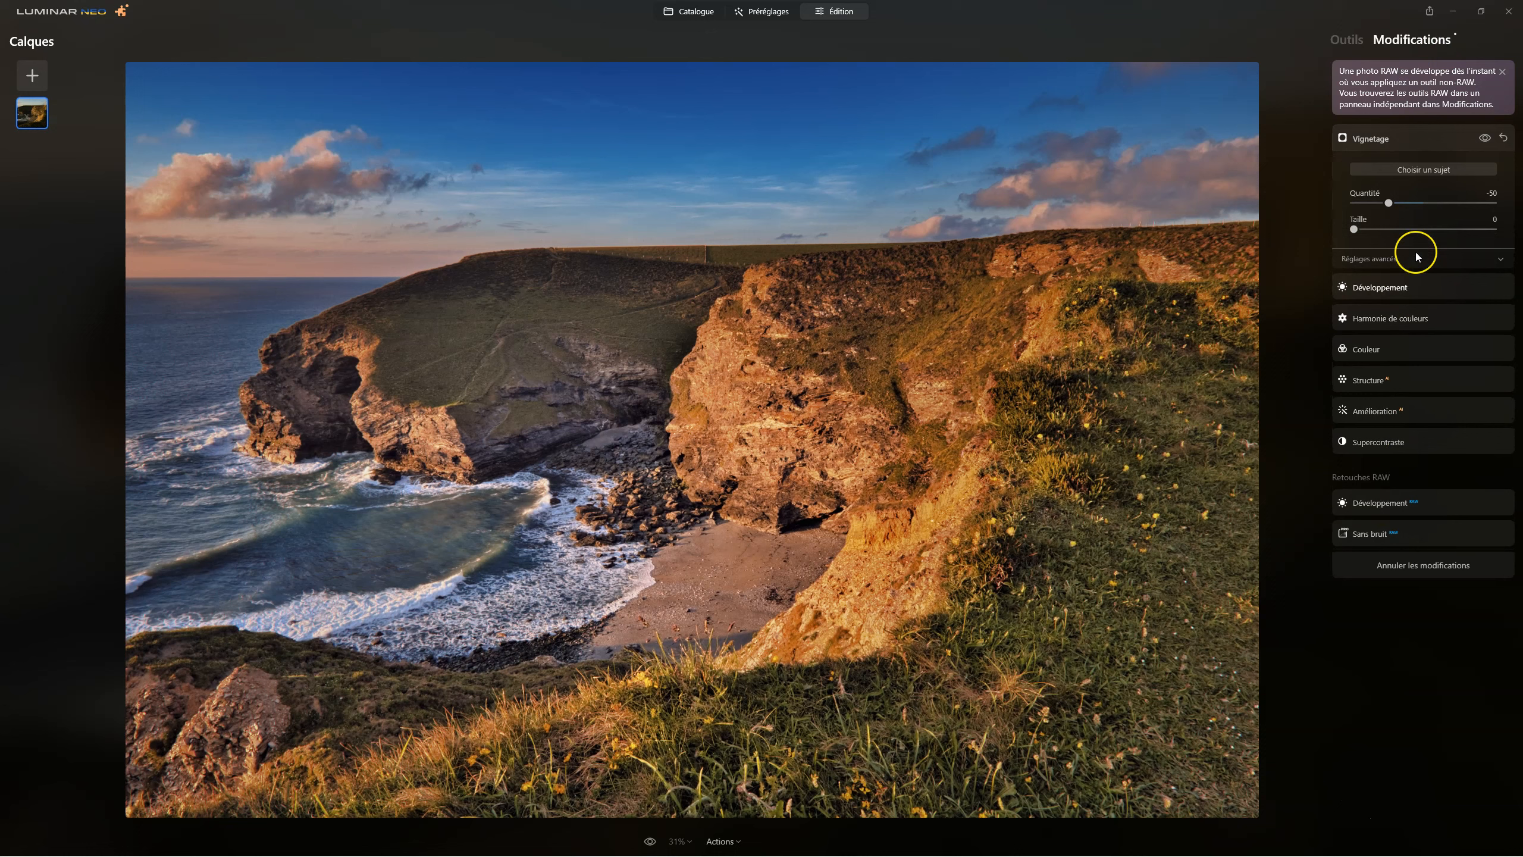
left_click(1374, 351)
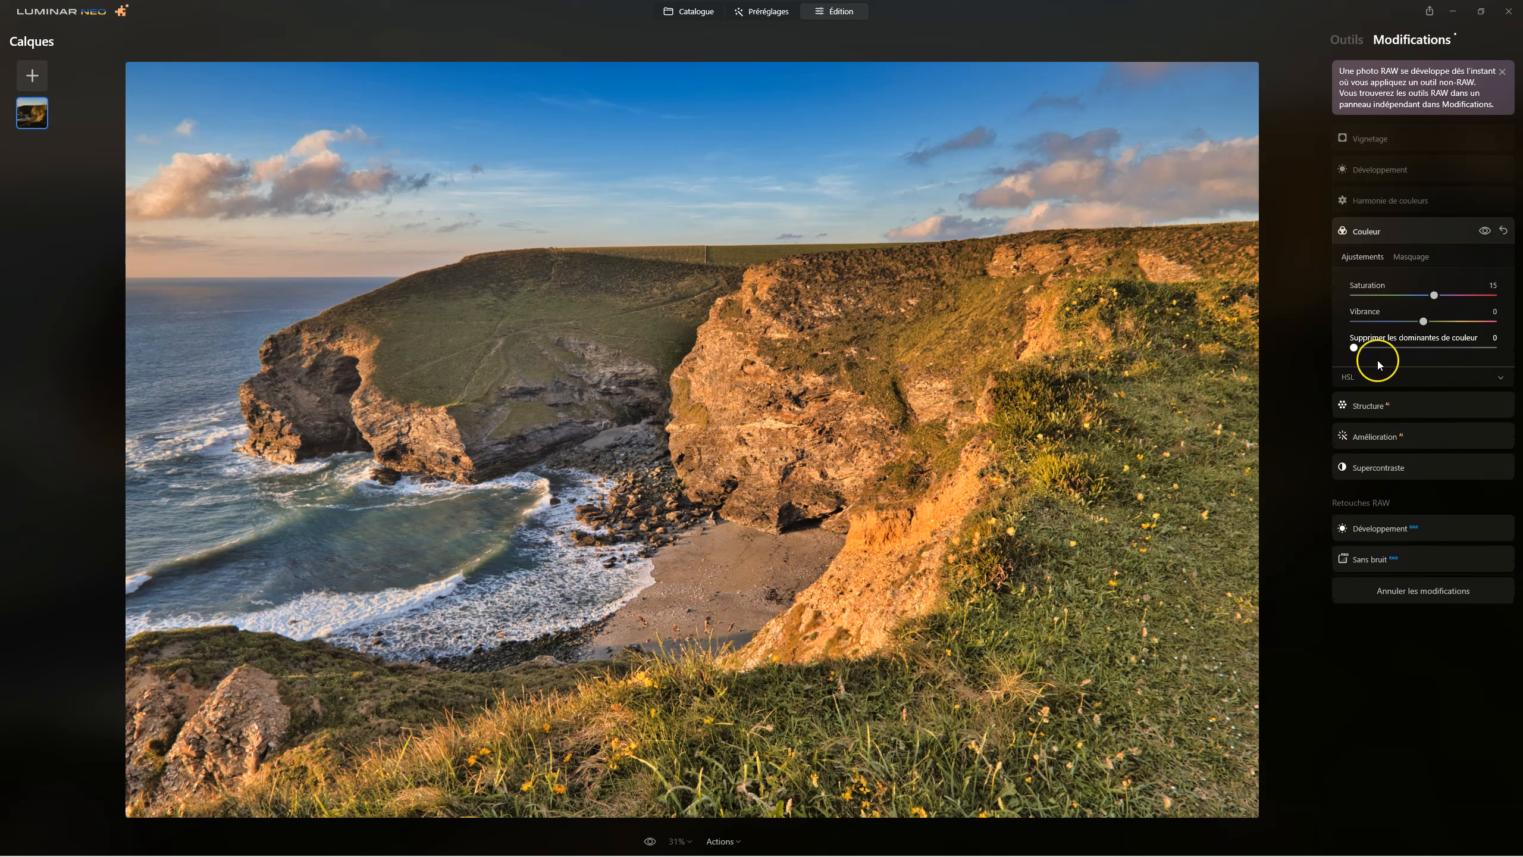
left_click(1353, 379)
left_click(1394, 398)
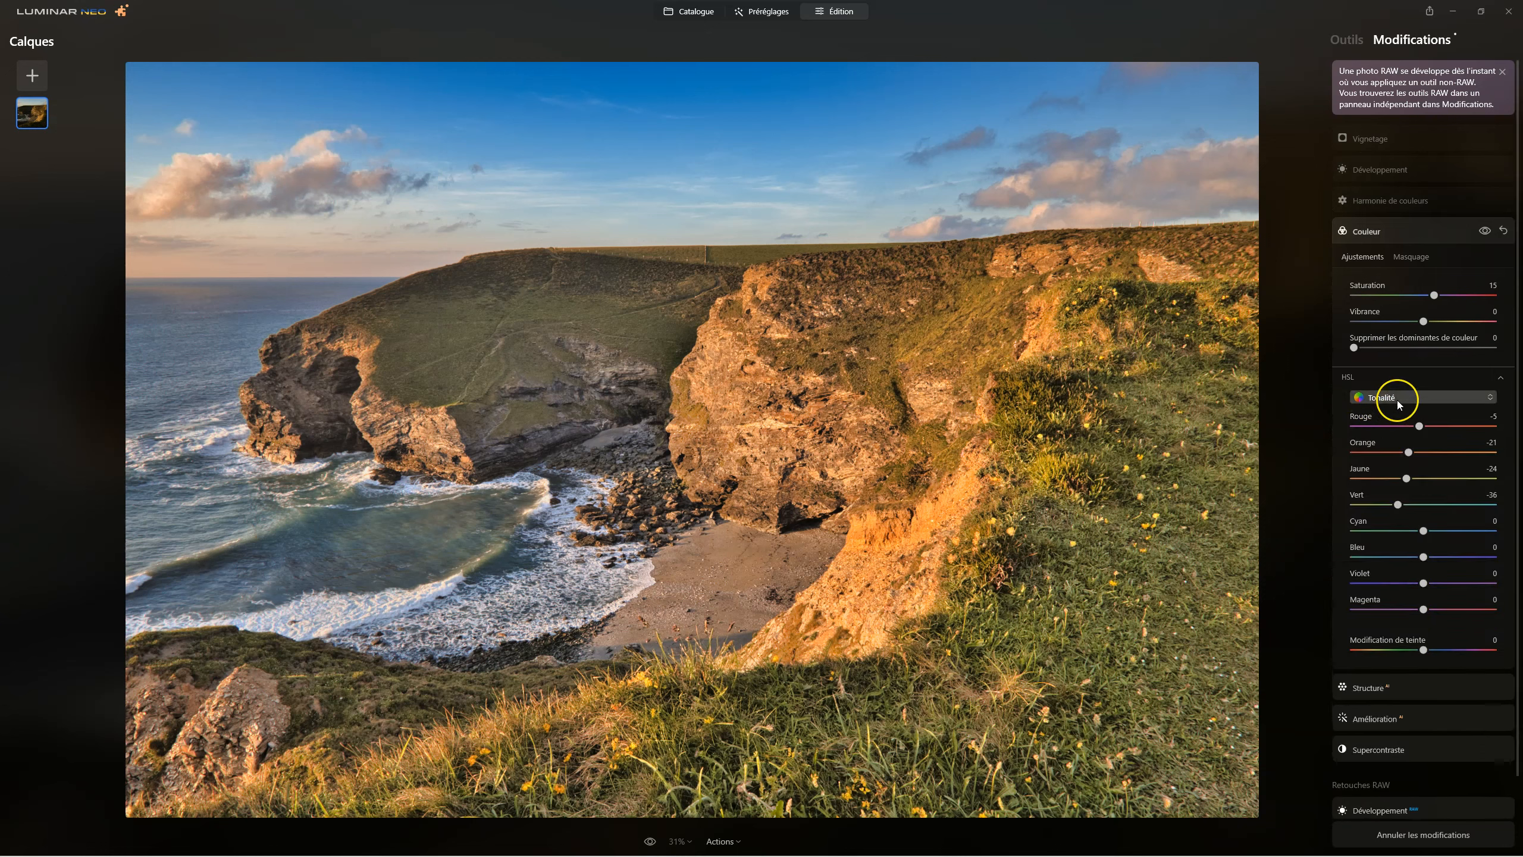
left_click(1394, 452)
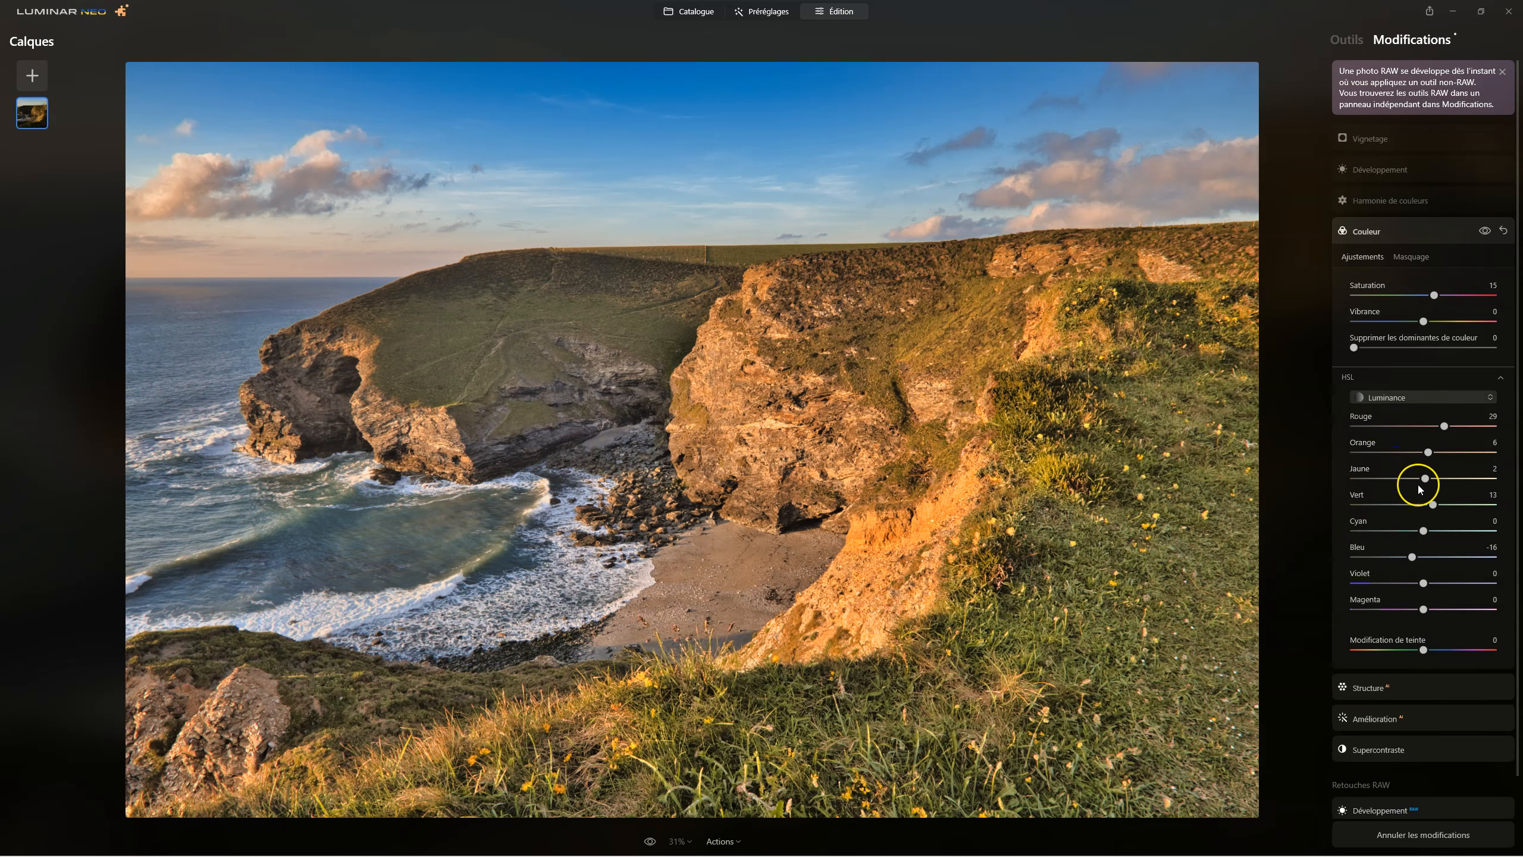
mouse_move(1434, 507)
left_mouse_down()
mouse_move(1416, 507)
mouse_move(1419, 480)
mouse_move(1417, 507)
left_mouse_up()
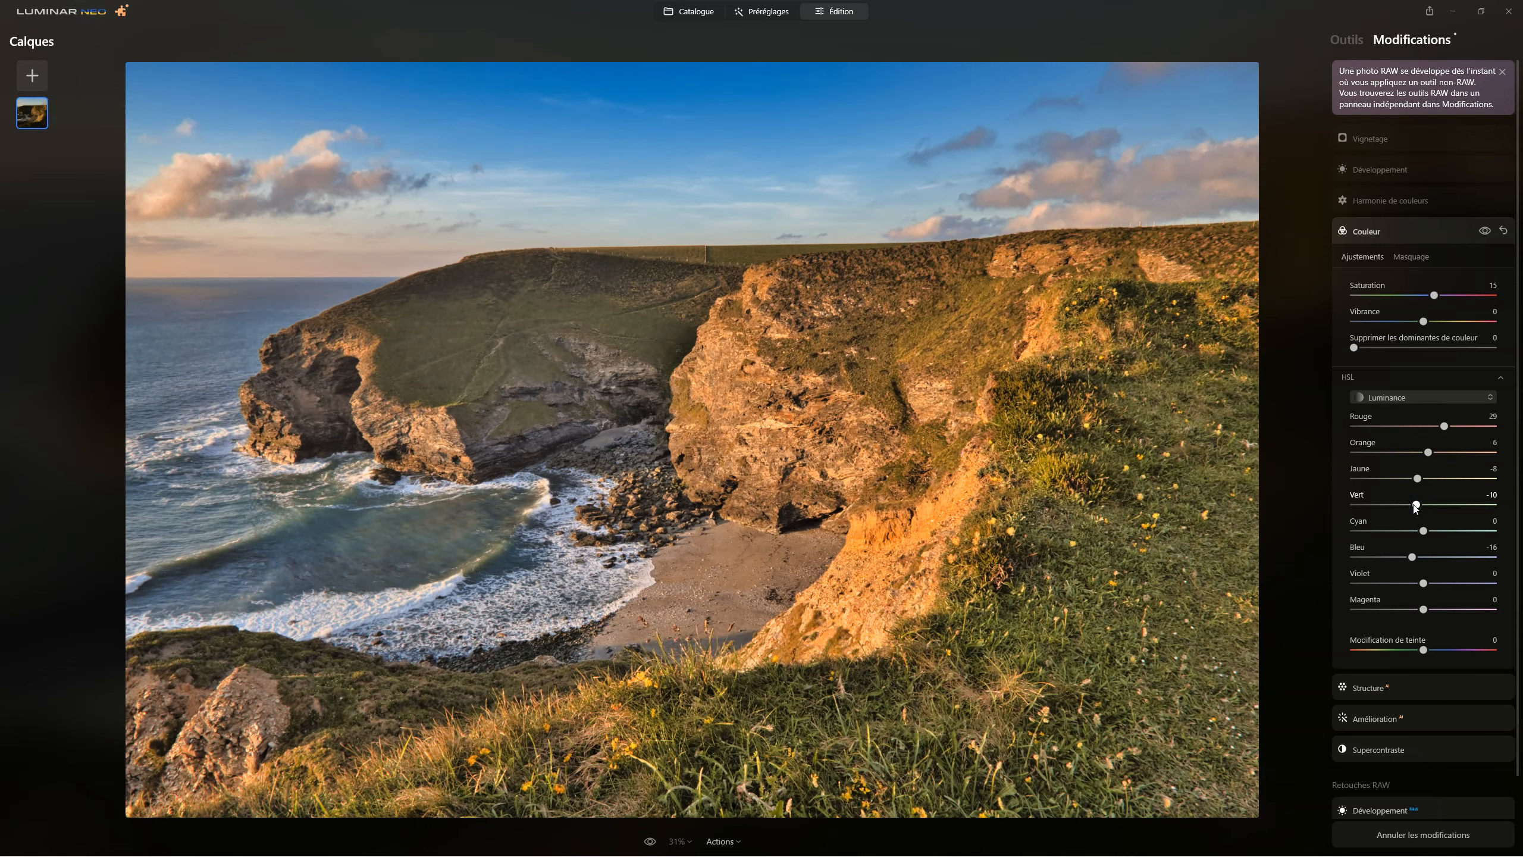
Show the photo with all edits applied, compare it with the unedited original, and return to the tool list.
left_click(1372, 138)
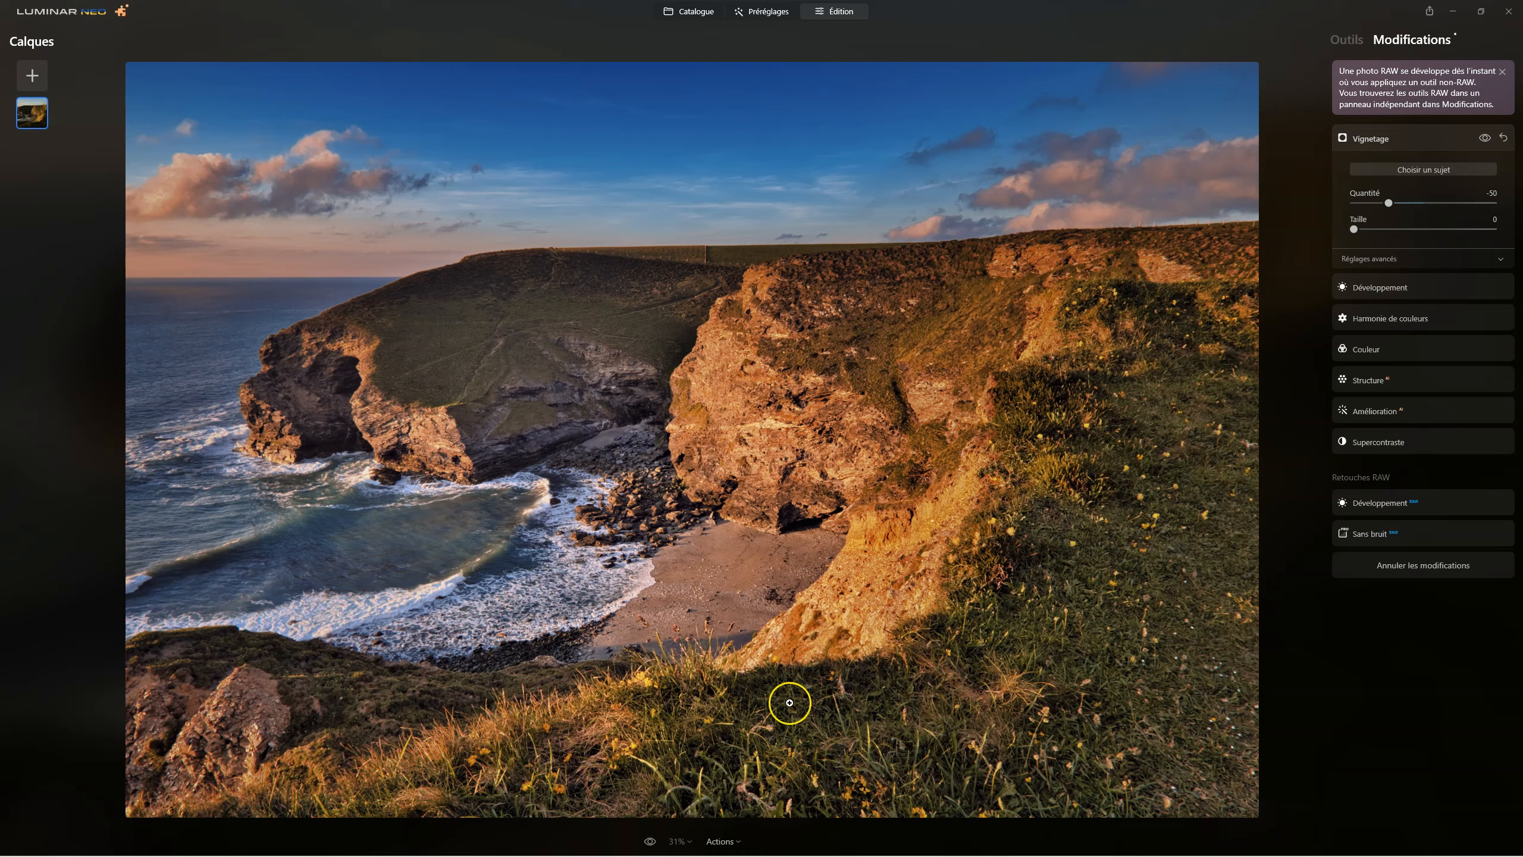
left_click(651, 842)
left_click(1341, 46)
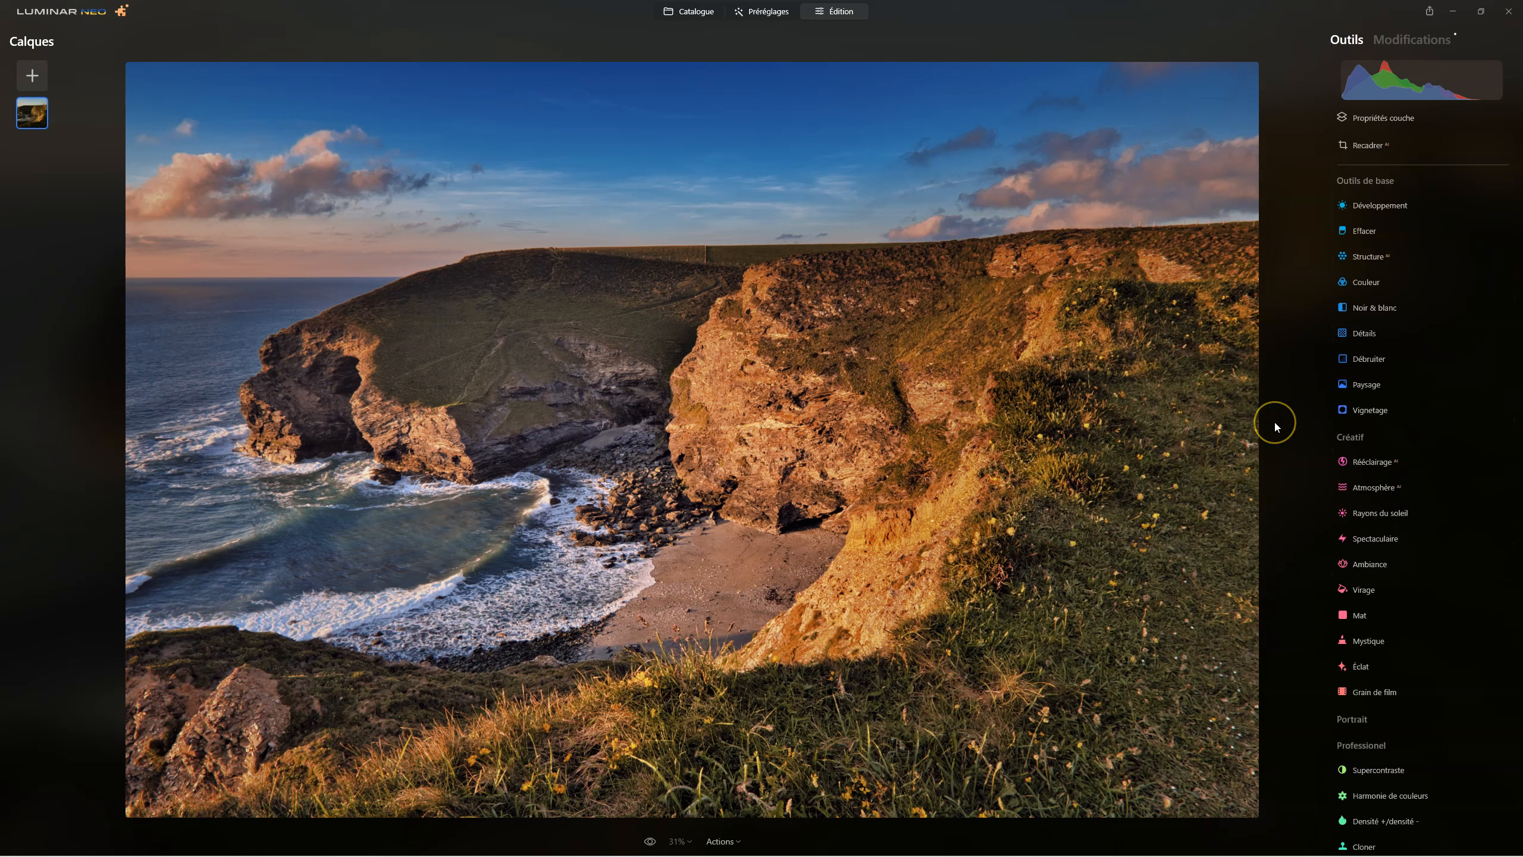
Reopen the applied Structure edit and set its Quantité to 8.
left_click(1411, 38)
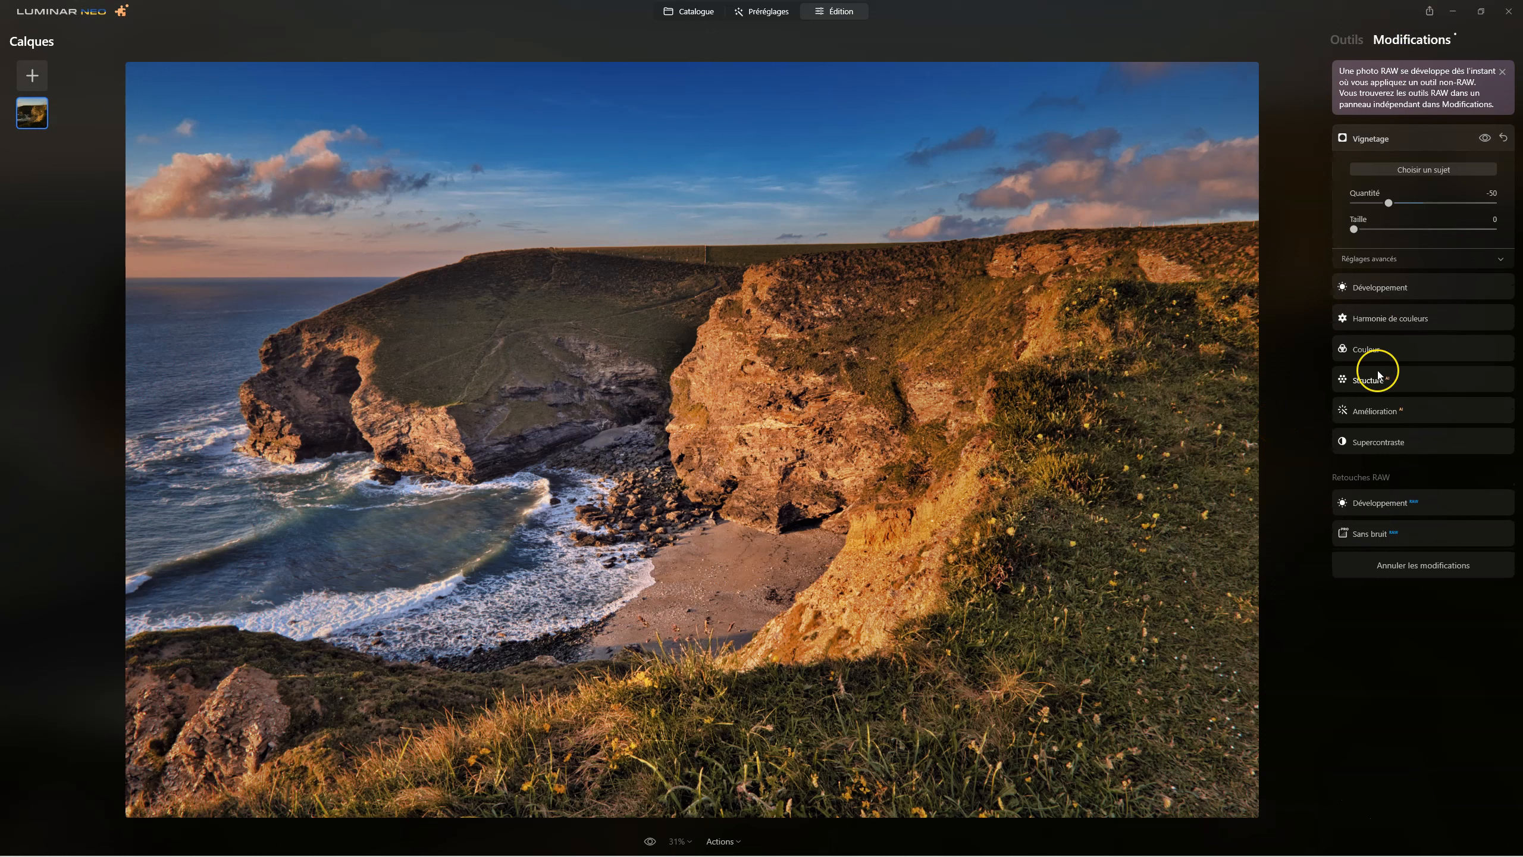
left_click(1376, 382)
left_click_drag(1439, 344, 1430, 328)
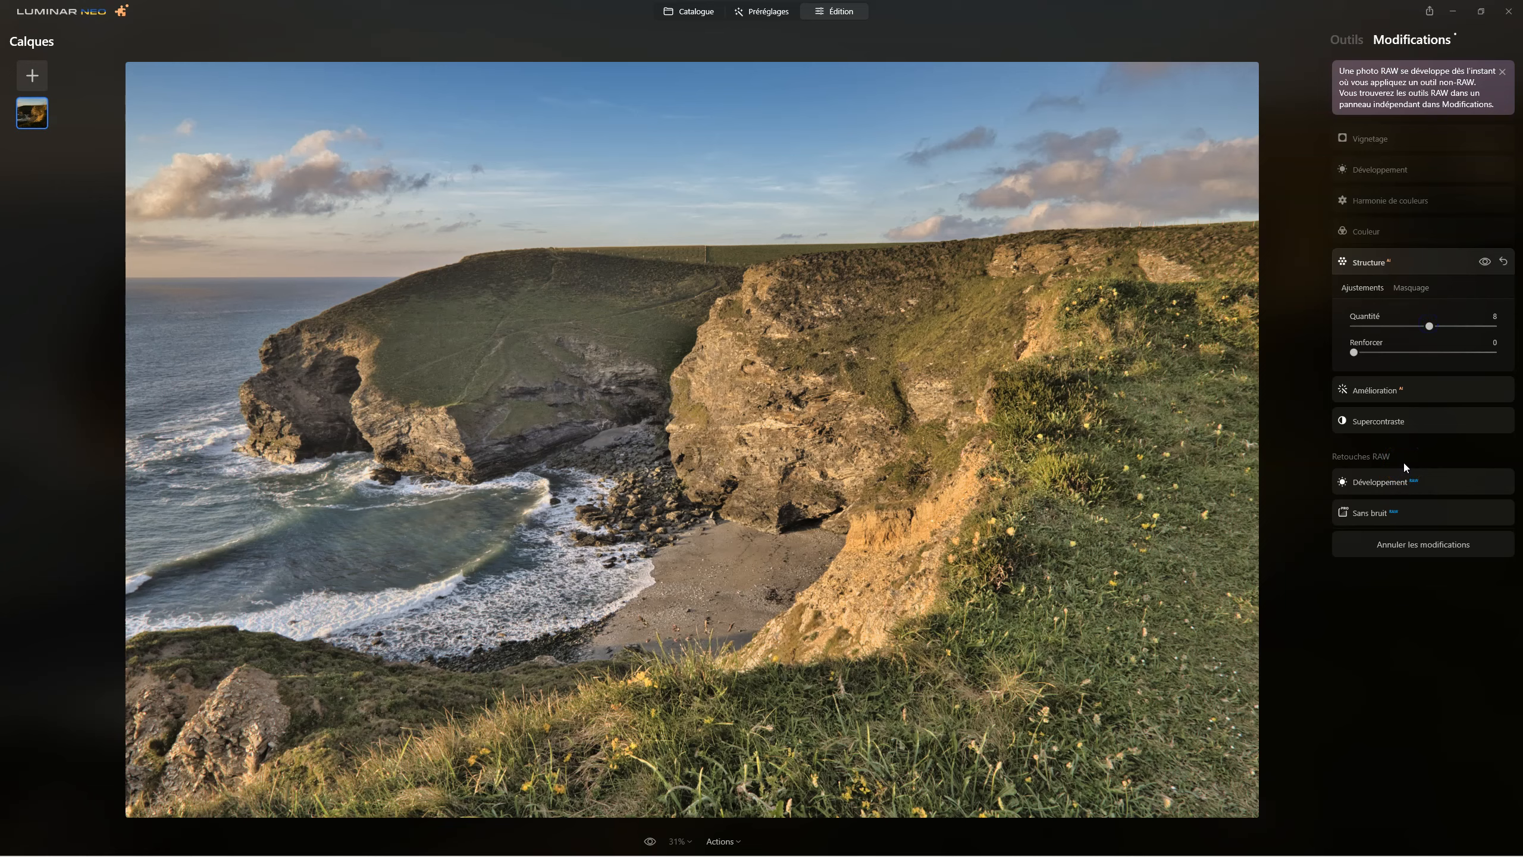
Set Ombres to 47 and Exposition to 0.00 in the RAW Développement edit, and return to the fully edited photo and tool list.
left_click(1379, 482)
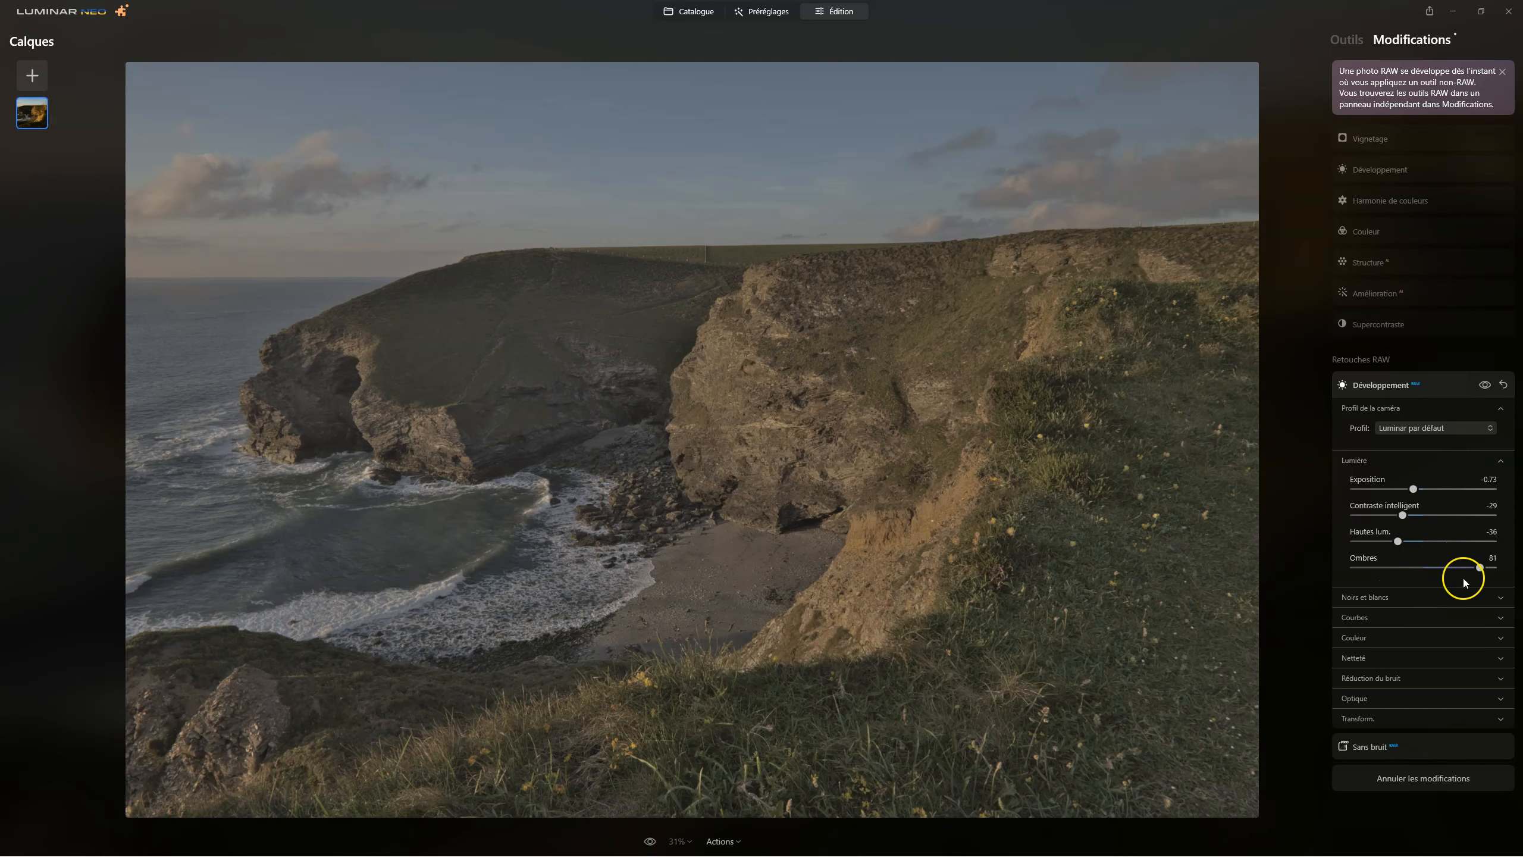
left_click_drag(1479, 568, 1456, 572)
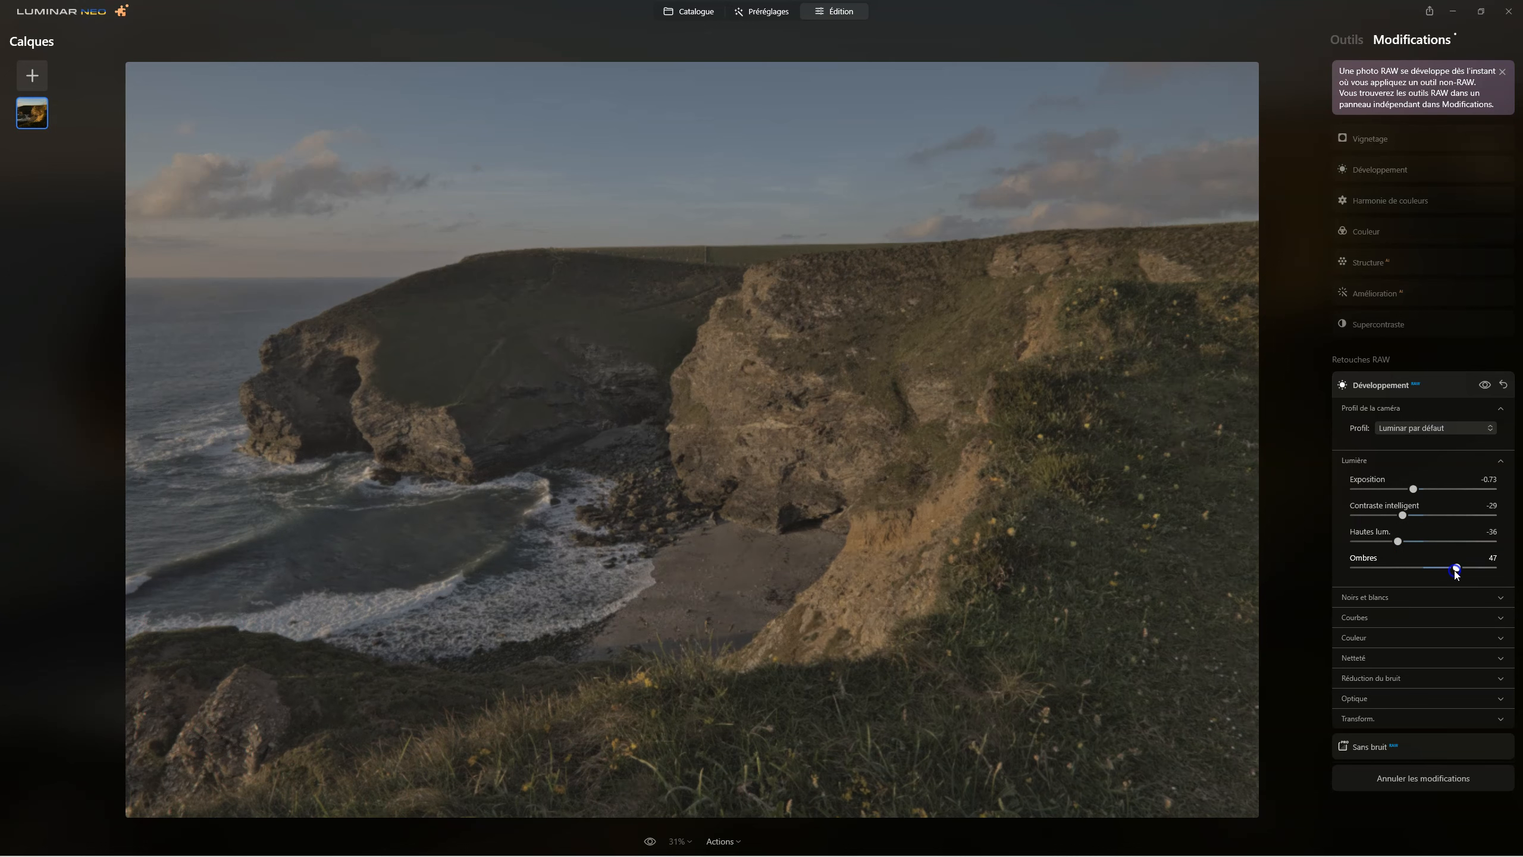
double_click(1414, 489)
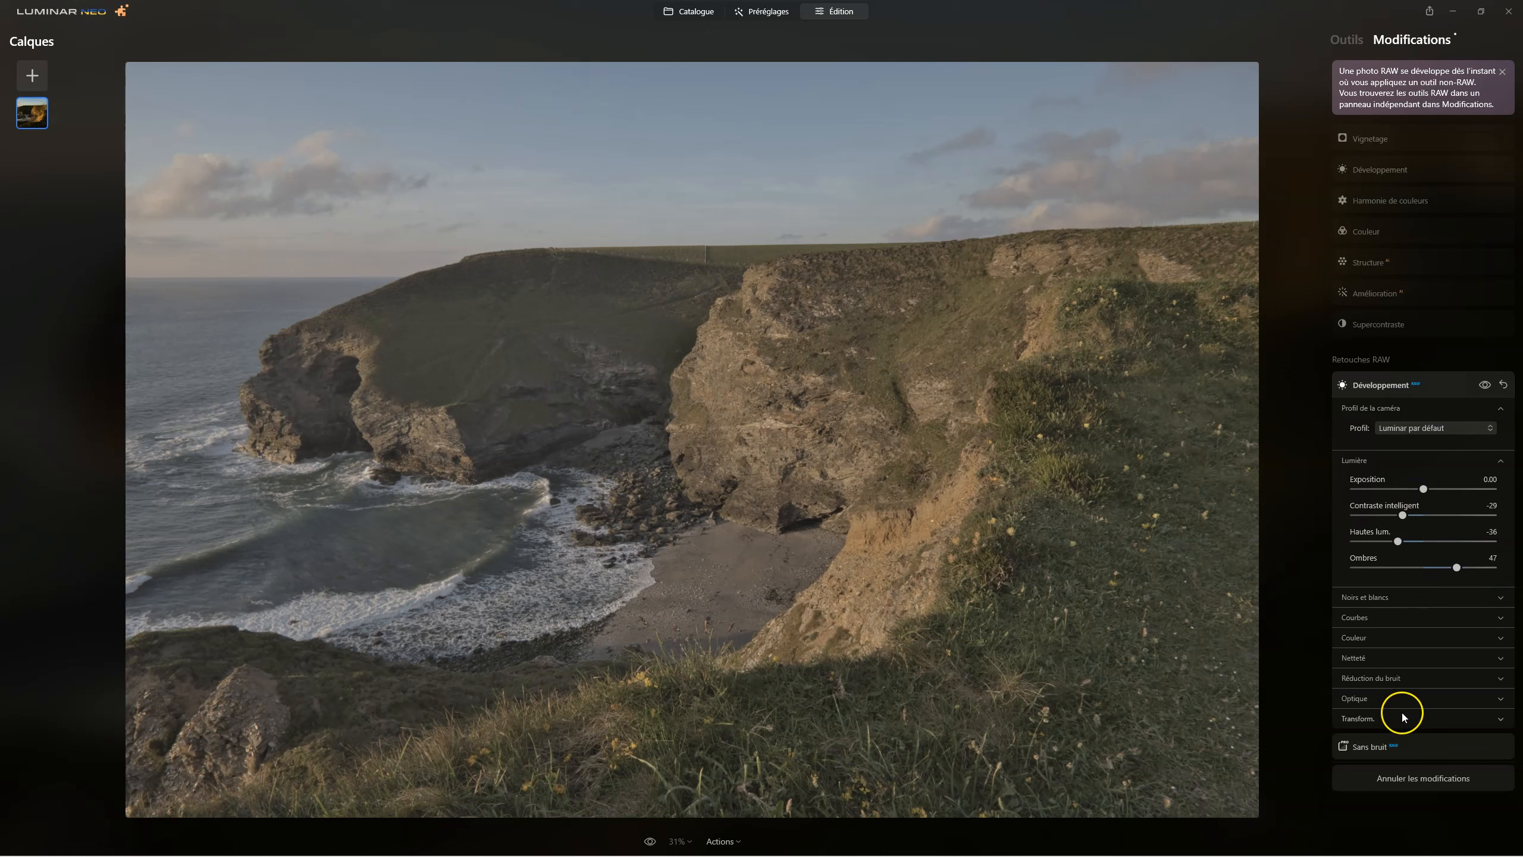
left_click(1382, 139)
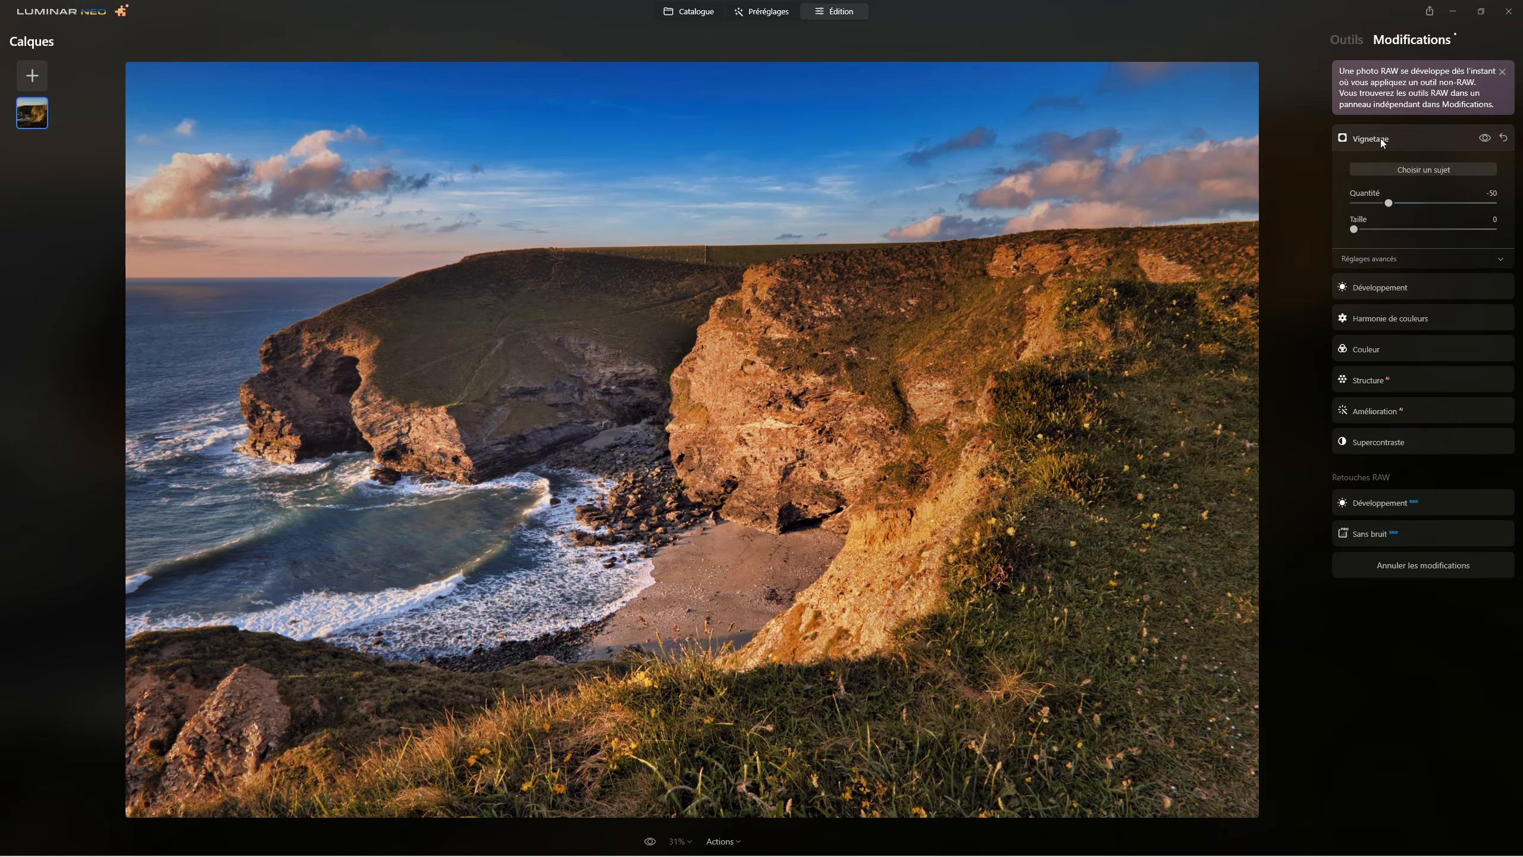
left_click(1351, 41)
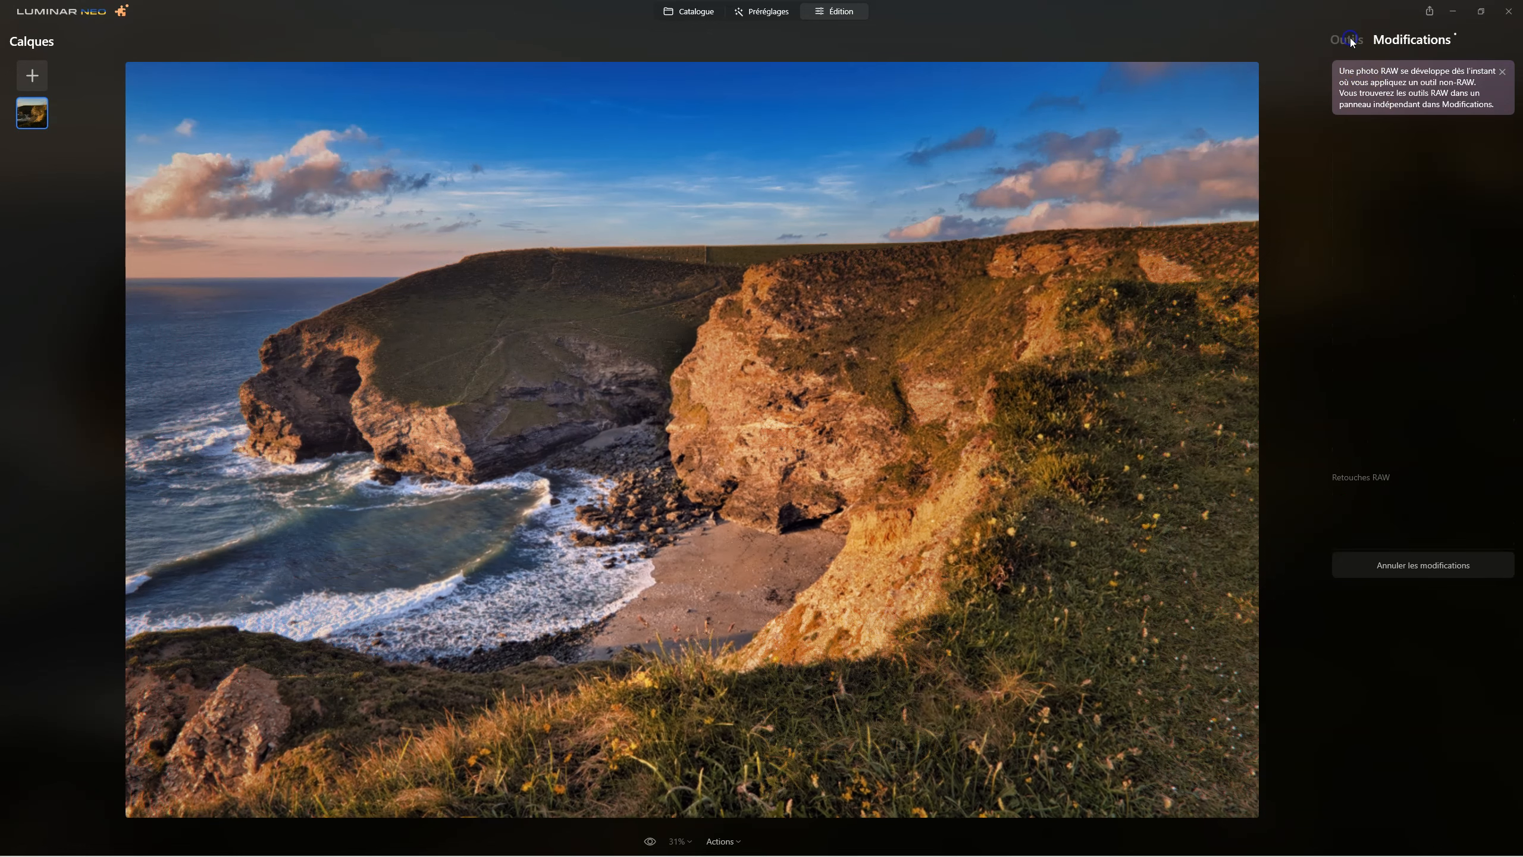
Set Saturation to -35 in a new Couleur adjustment and compare the photo with and without it.
left_click(1385, 284)
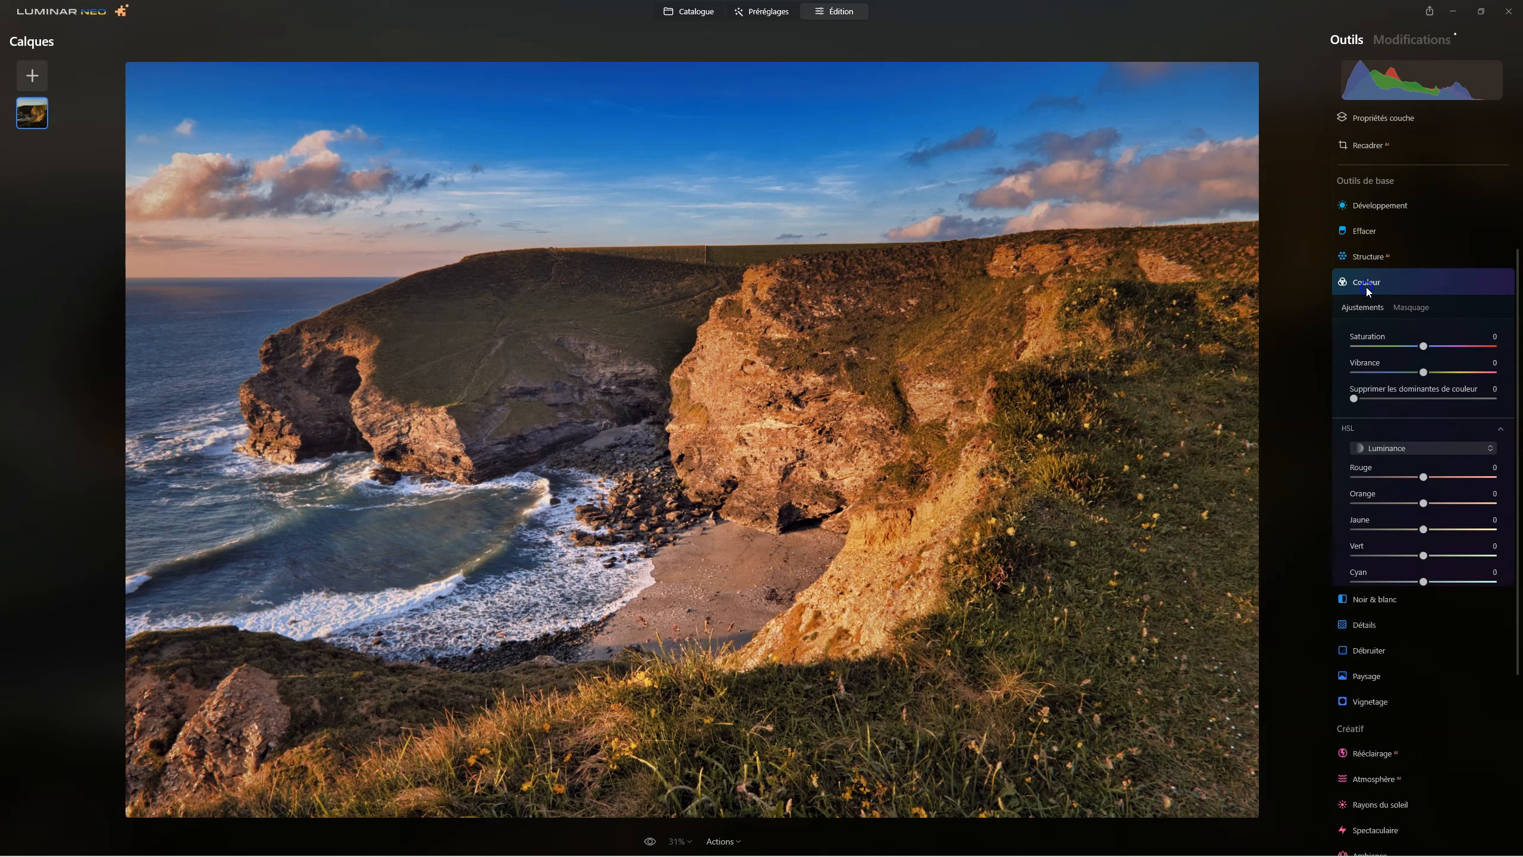
left_click_drag(1415, 349, 1402, 351)
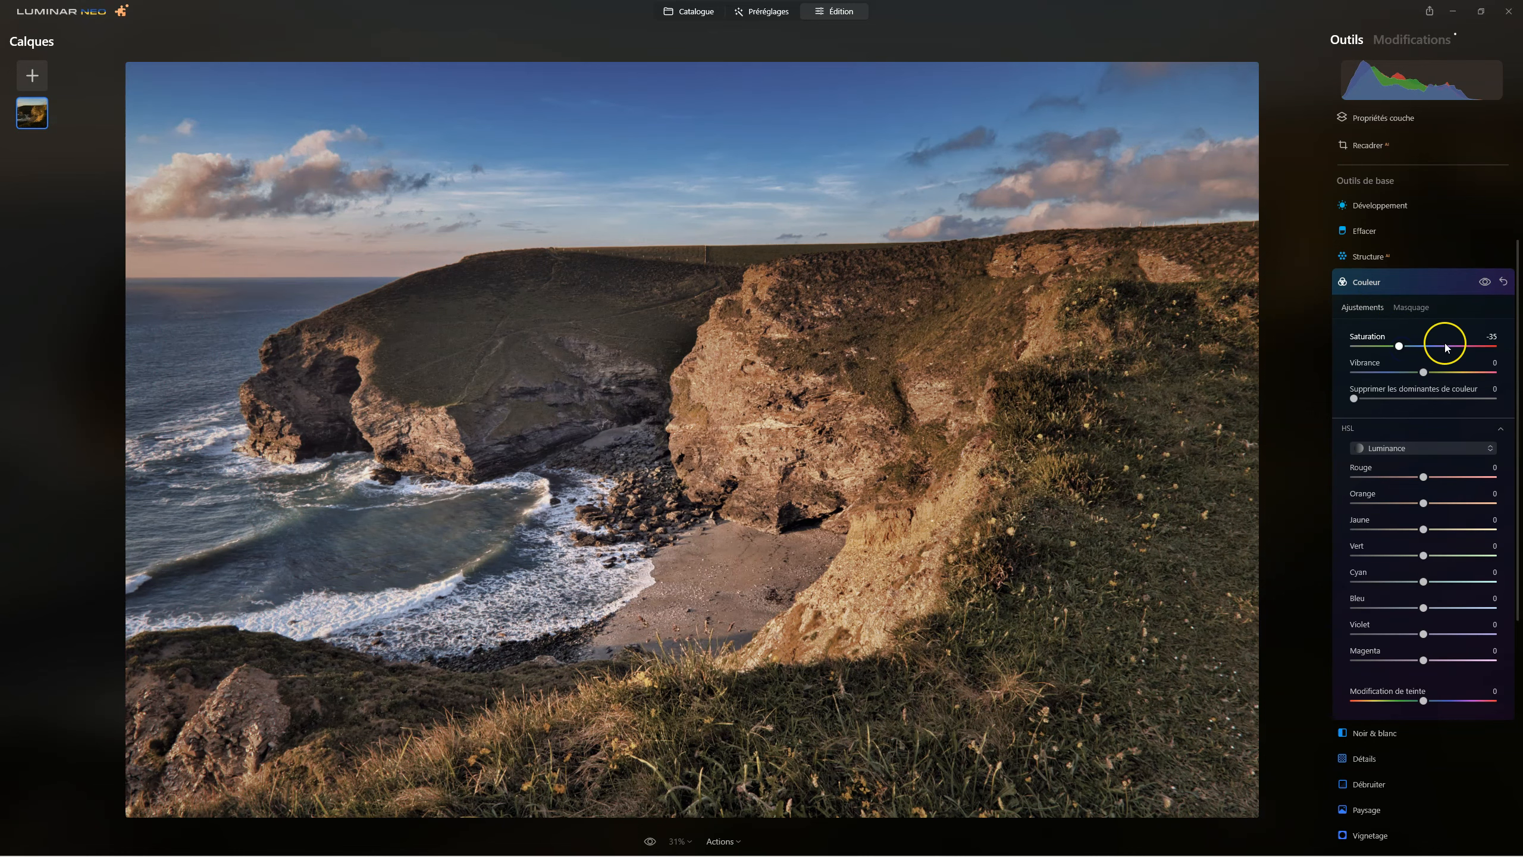
left_click(1484, 285)
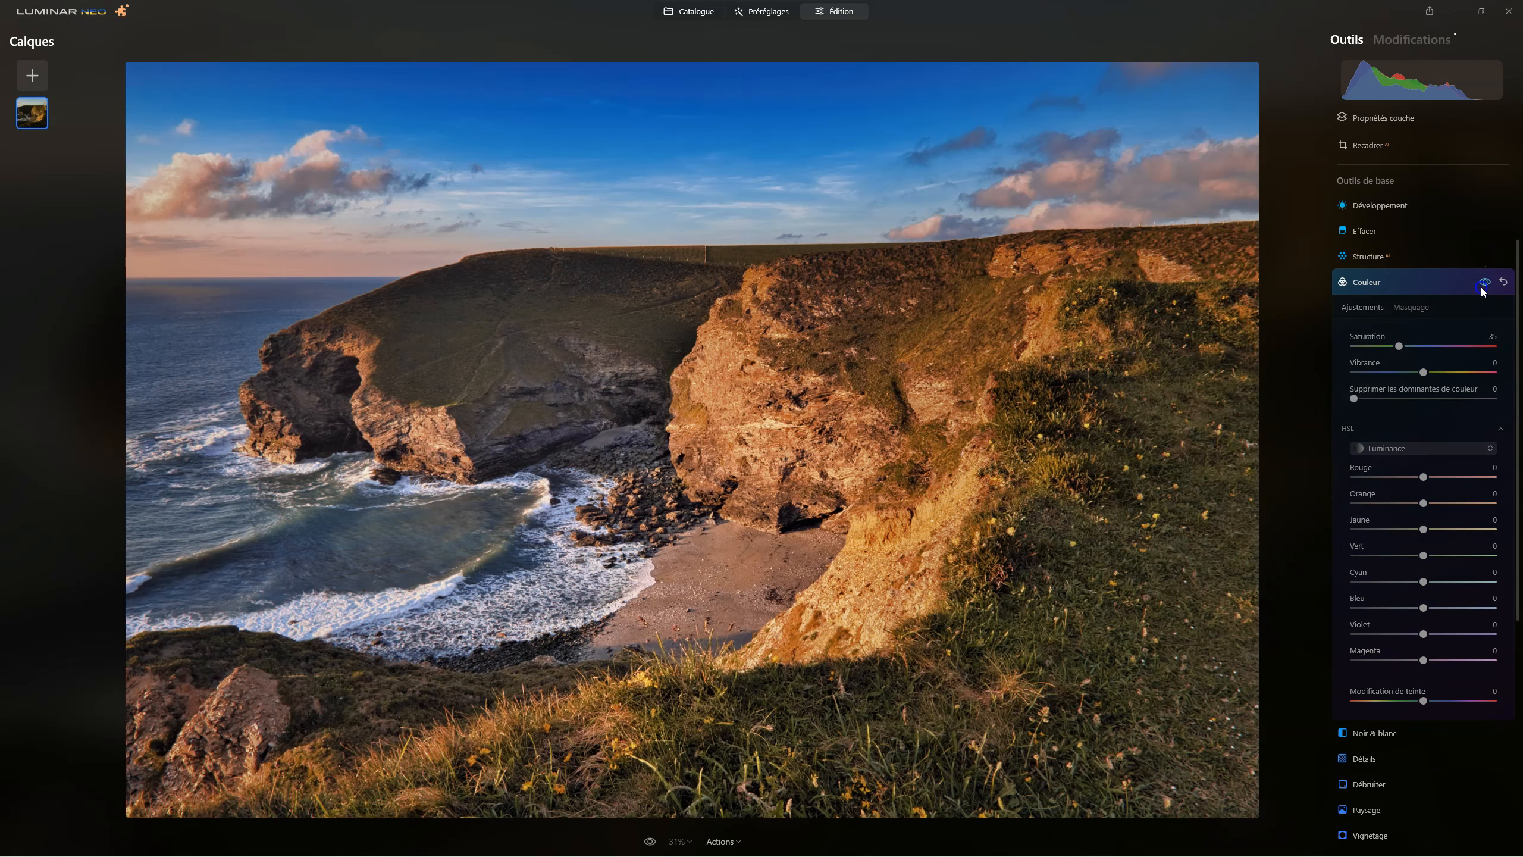
left_click(1483, 287)
left_click(1483, 286)
left_click(1483, 286)
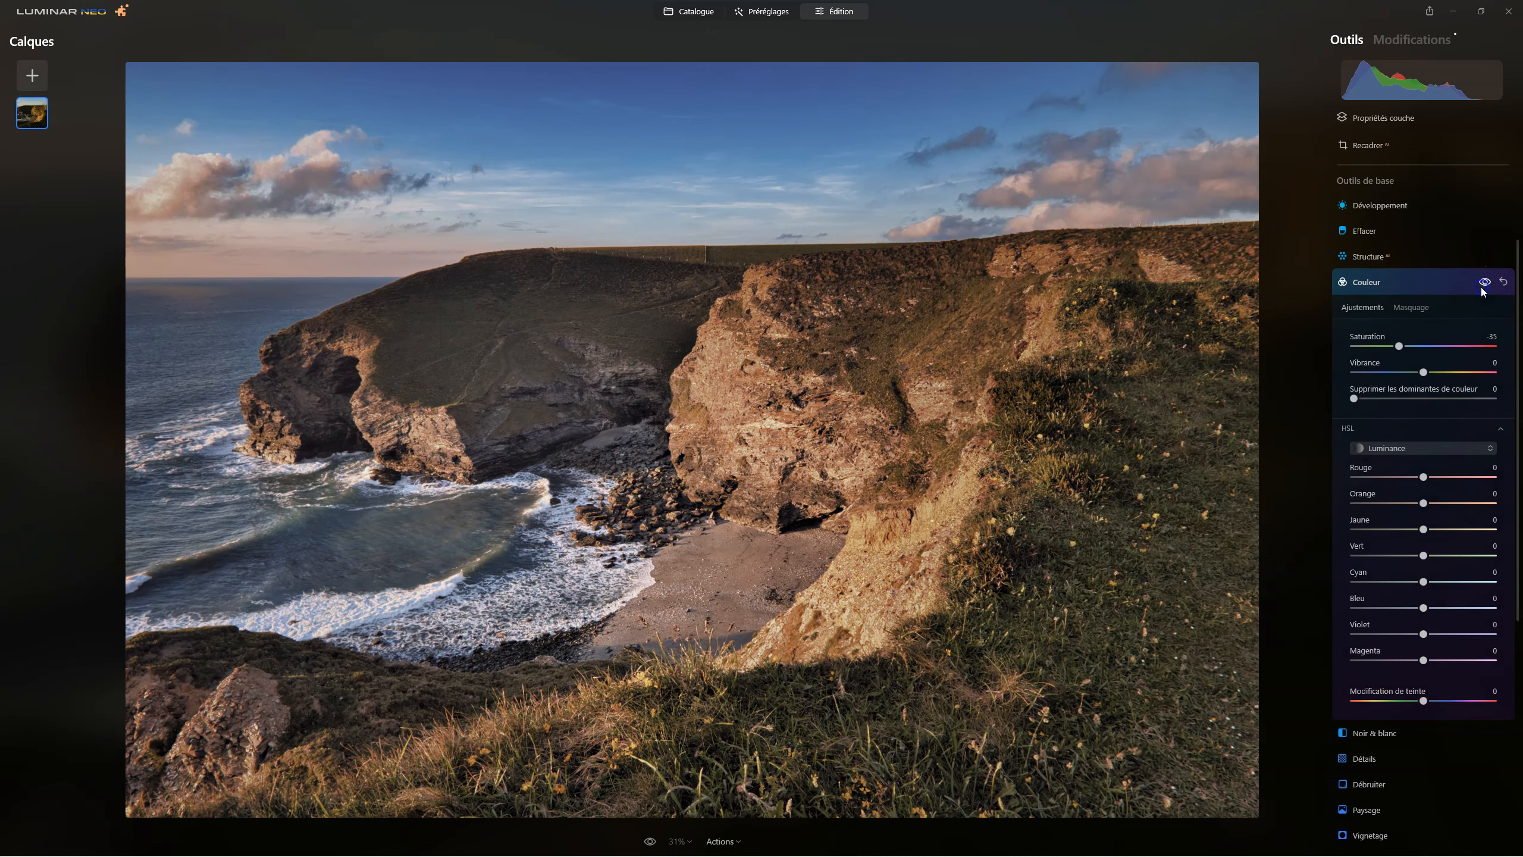
Soften the Couleur adjustment's Saturation reduction to a milder negative value, compare its effect, and collapse the tool.
left_click_drag(1399, 346, 1410, 347)
left_click(1484, 282)
left_click(1484, 282)
left_click(1368, 283)
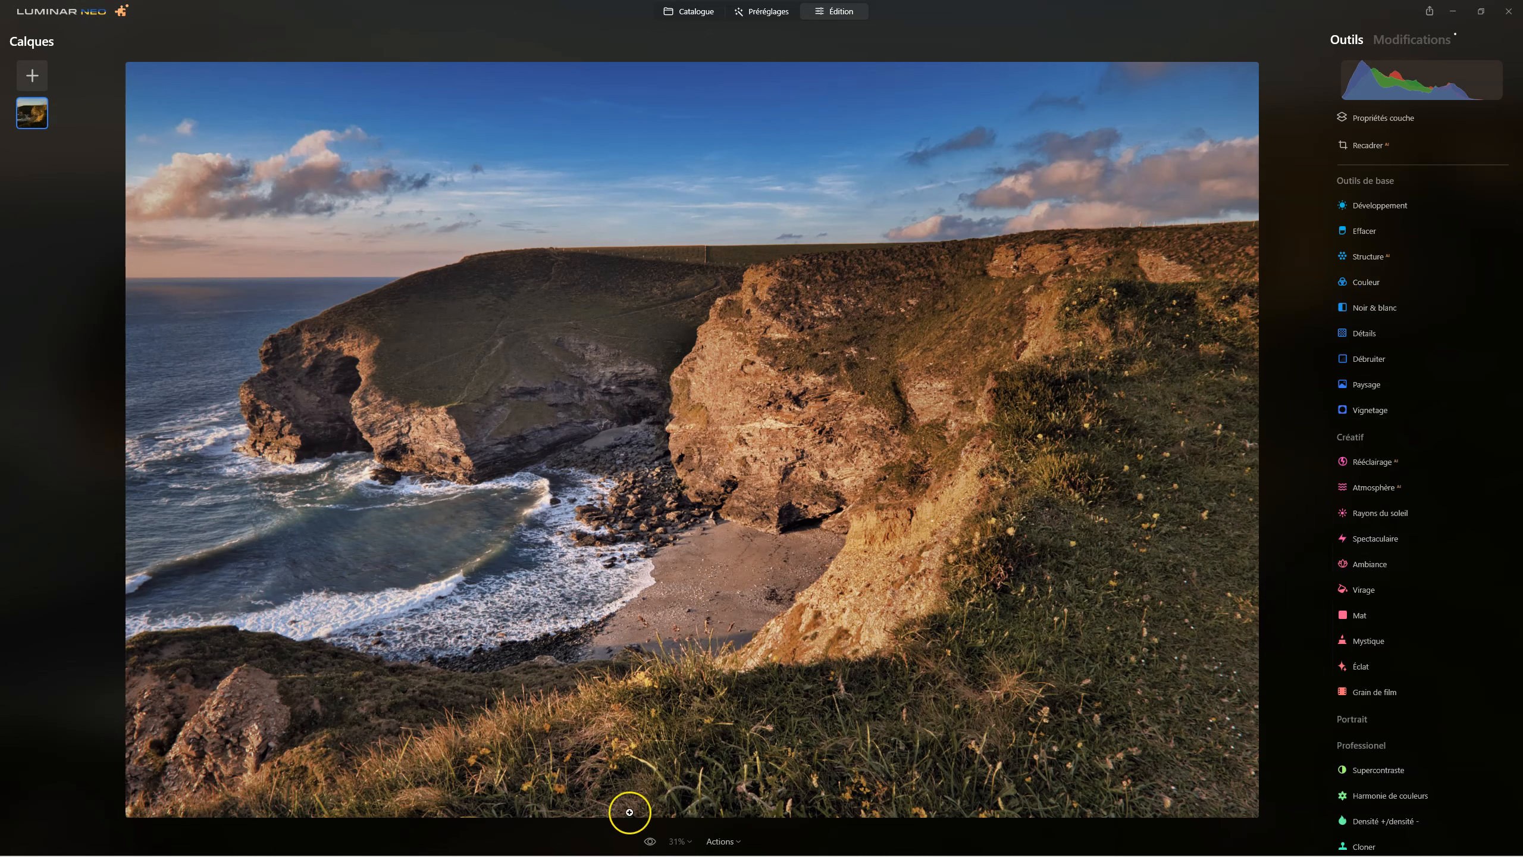
Compare the fully edited cliff photo with the unedited original, ending on the edited version.
left_click(648, 842)
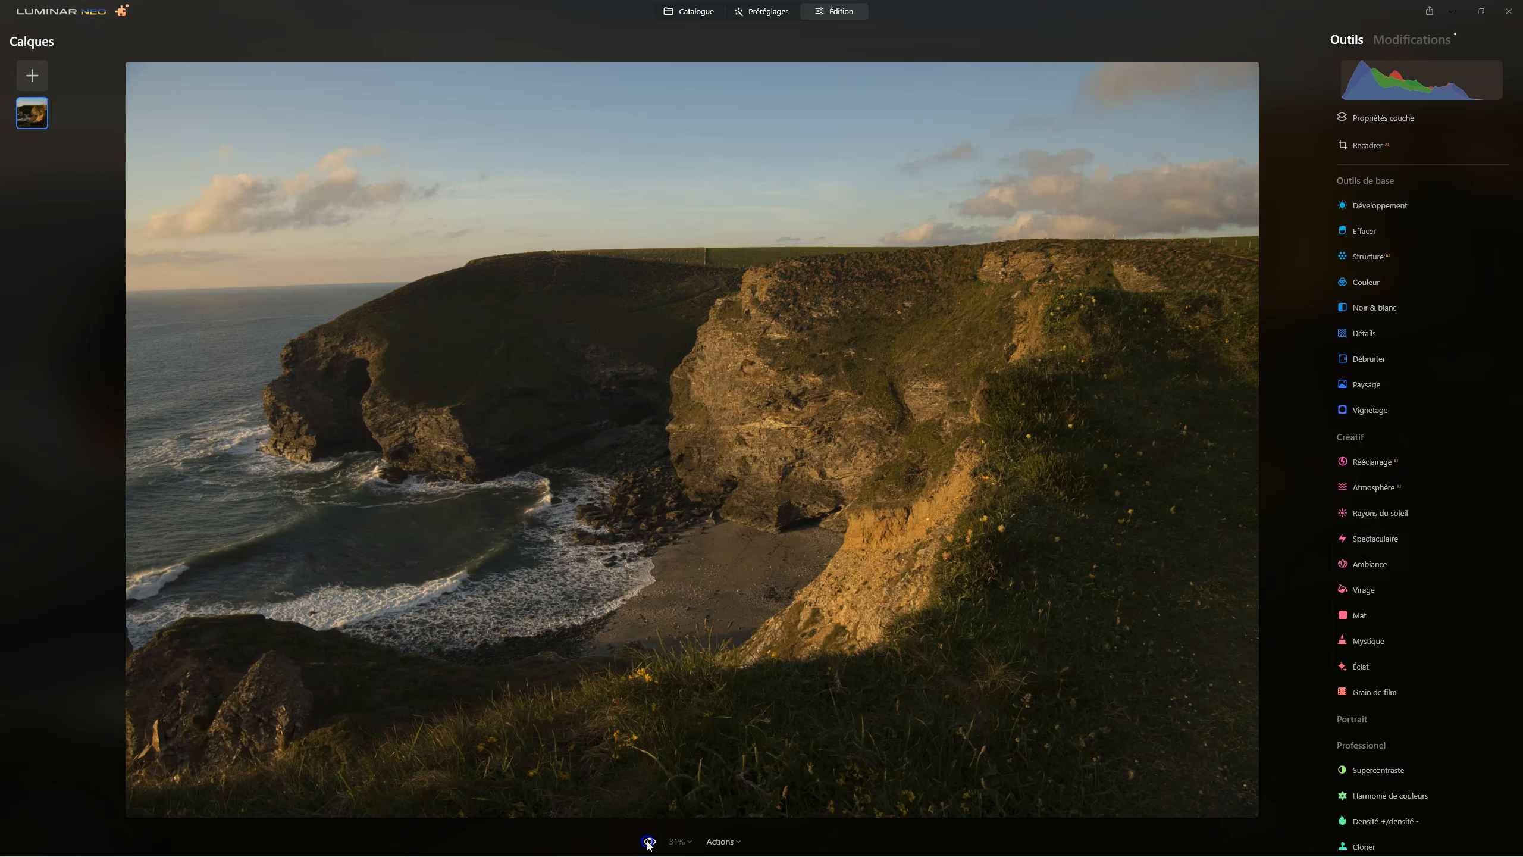
left_click(649, 842)
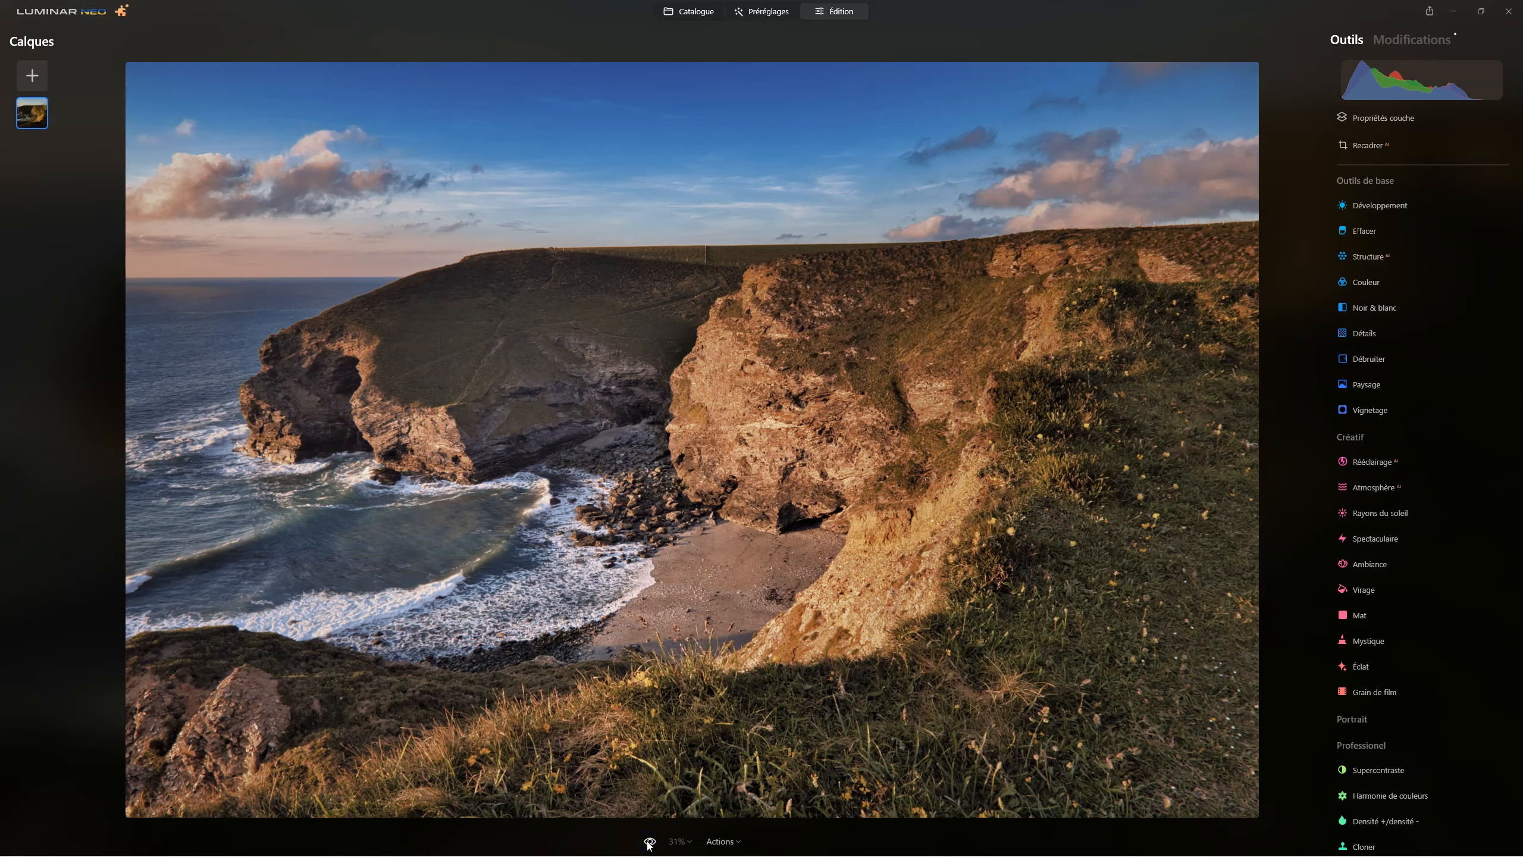
left_click(649, 842)
left_click(648, 842)
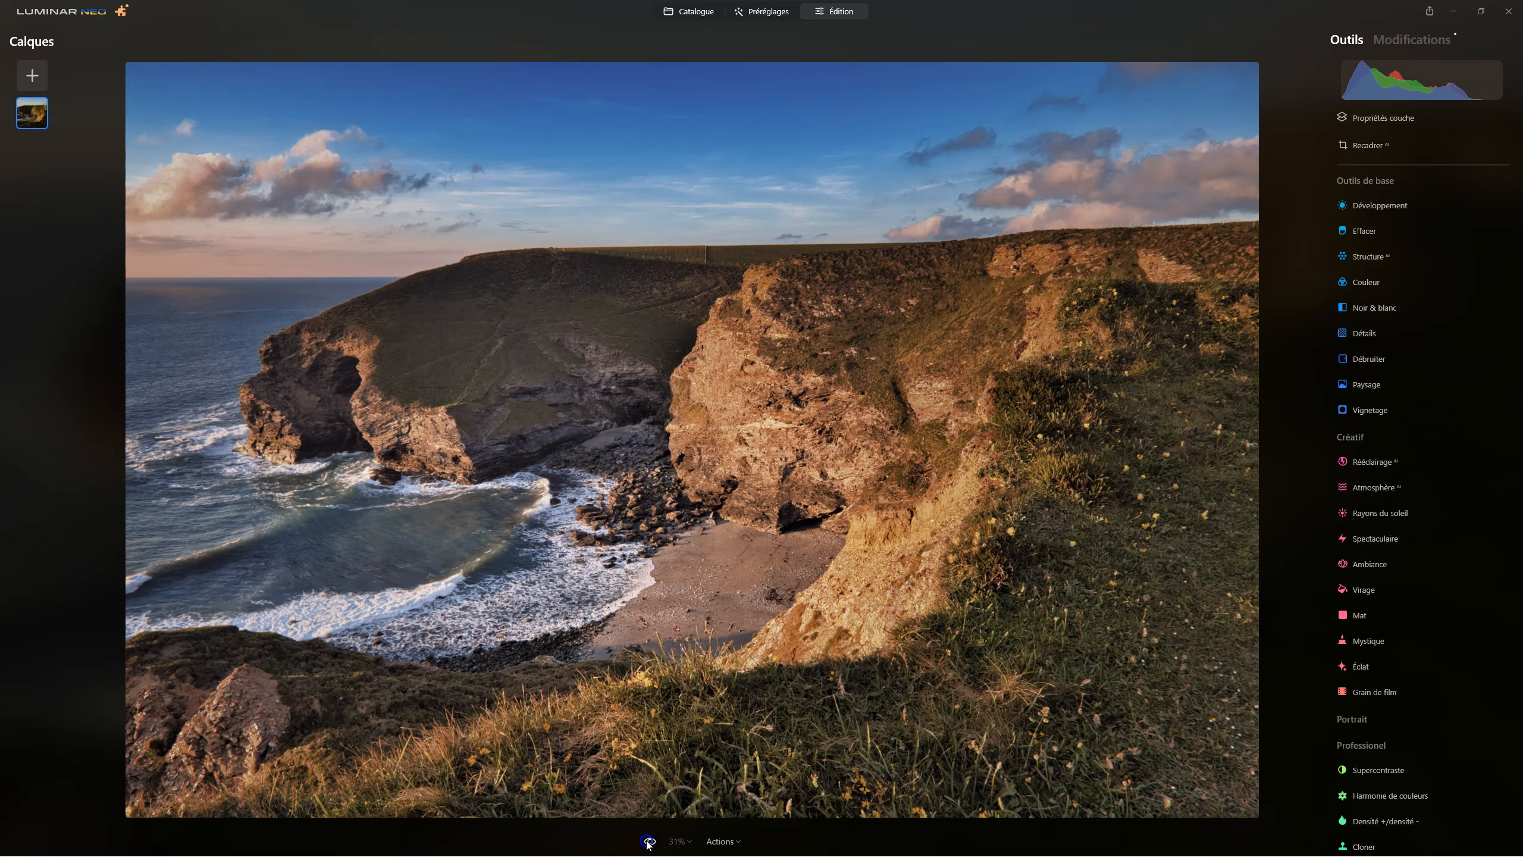